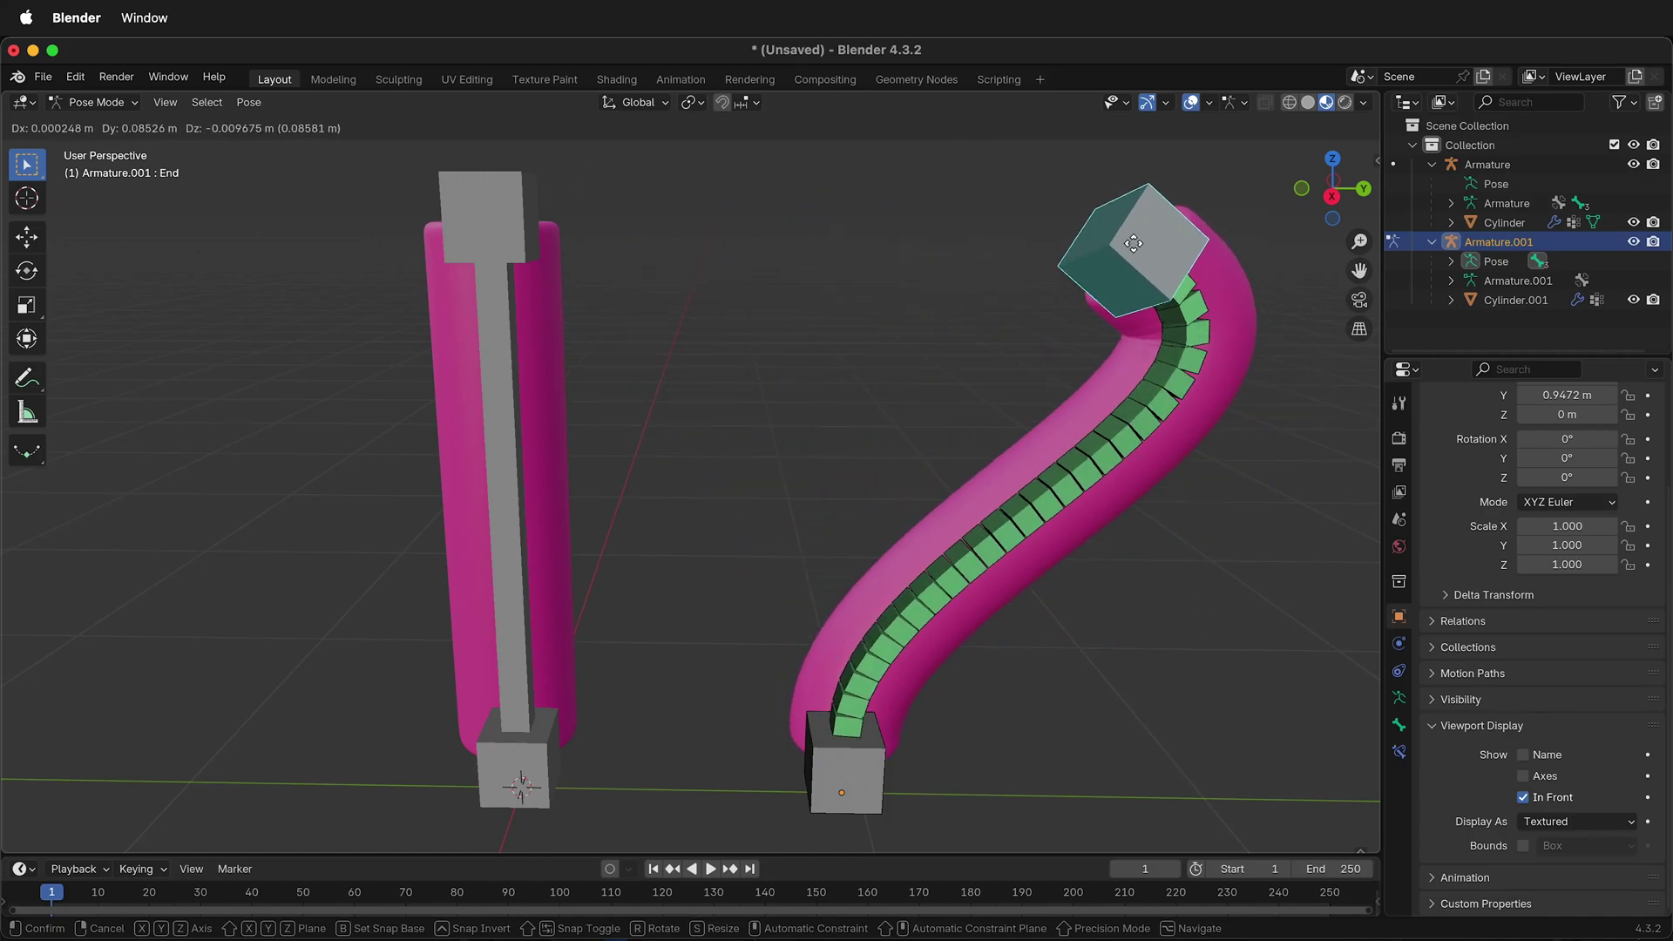
# - Grab and rotate the end control to bend the tube rightward, into an S-bend, then leftward
pyautogui.press('r')
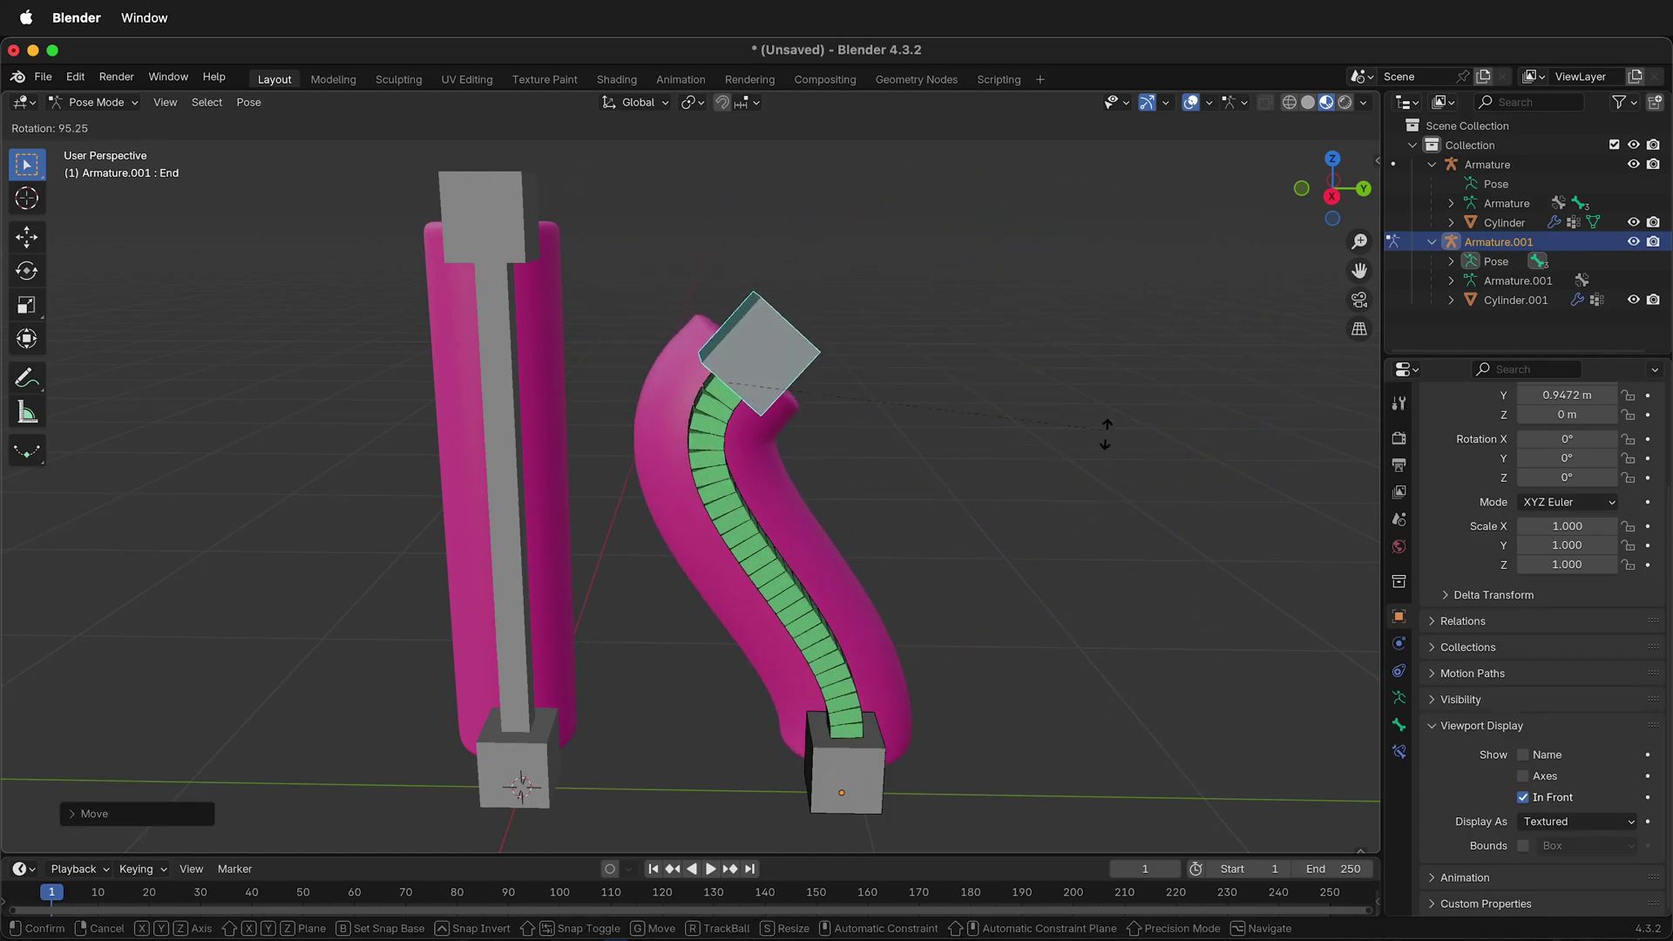
pyautogui.click(1105, 462)
pyautogui.press('g')
pyautogui.click(108, 511)
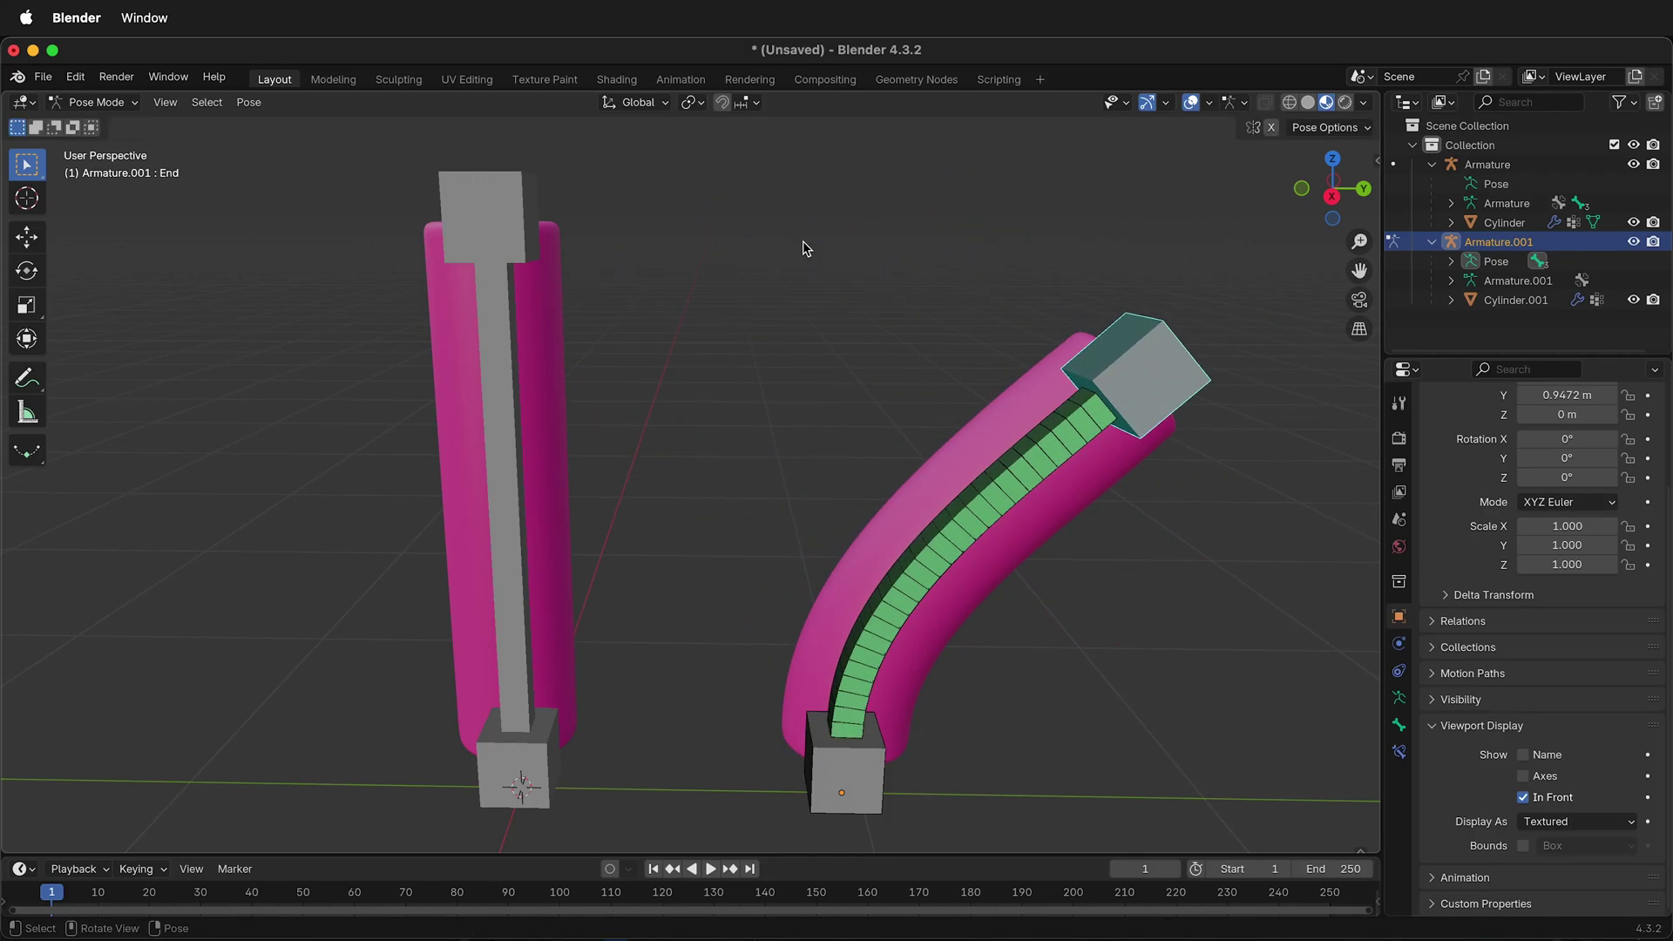
pyautogui.press('r')
pyautogui.click(956, 611)
pyautogui.press('g')
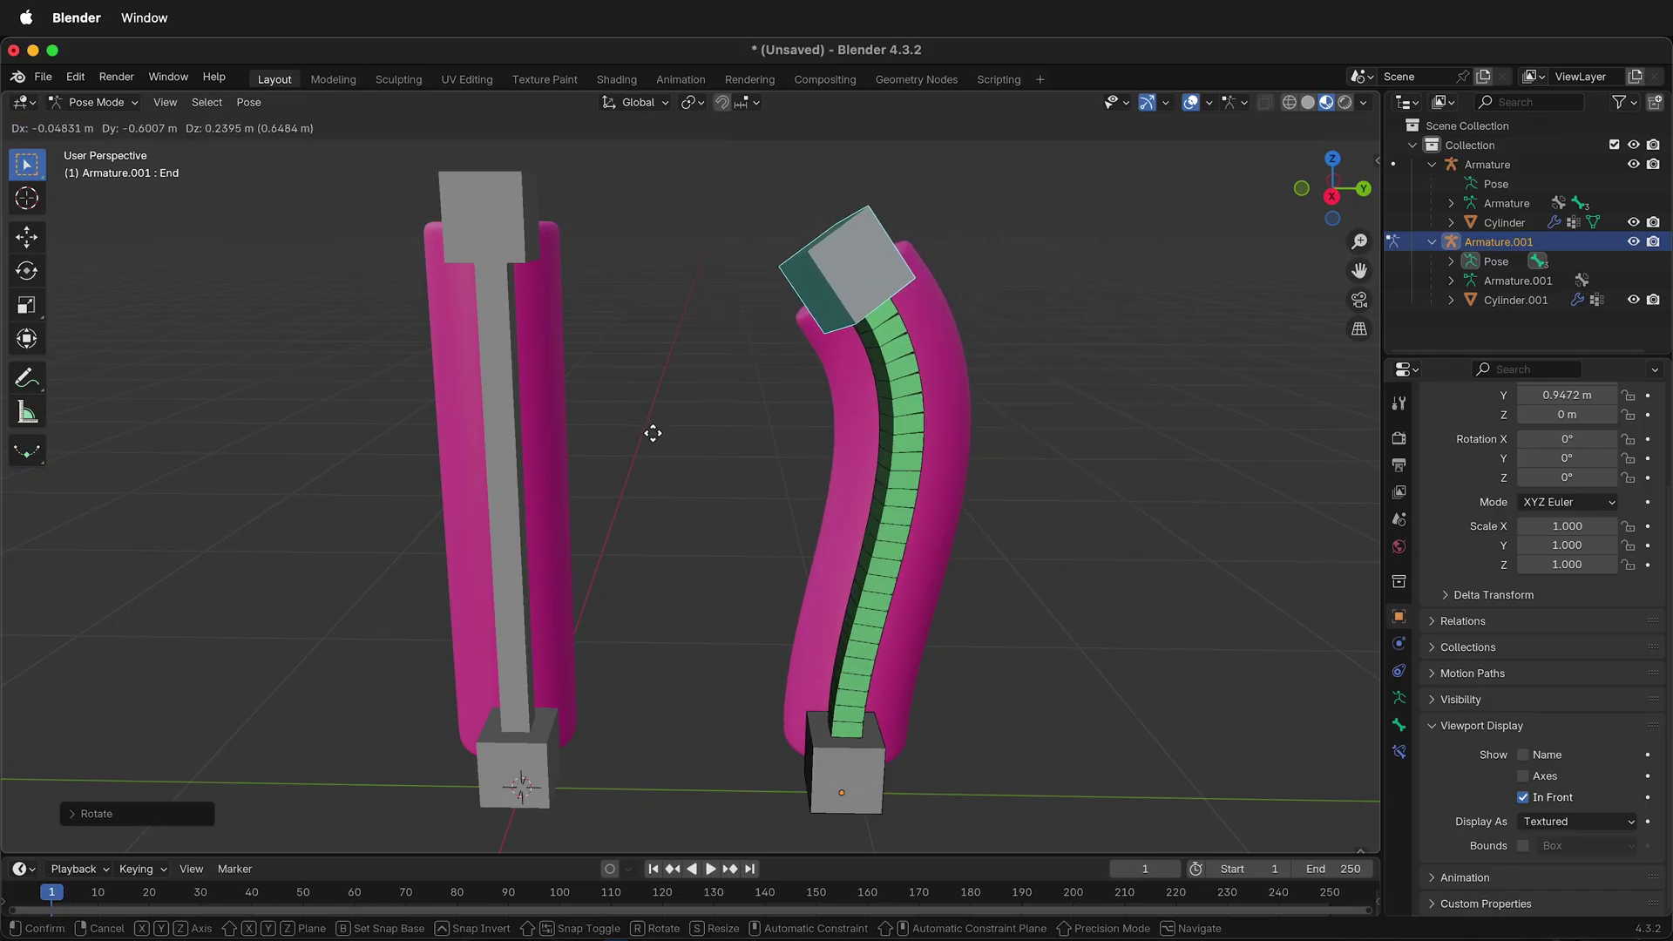
pyautogui.click(520, 492)
# - Keep reshaping the tube's curve with the end control, then start moving the bottom control bone
pyautogui.press('r')
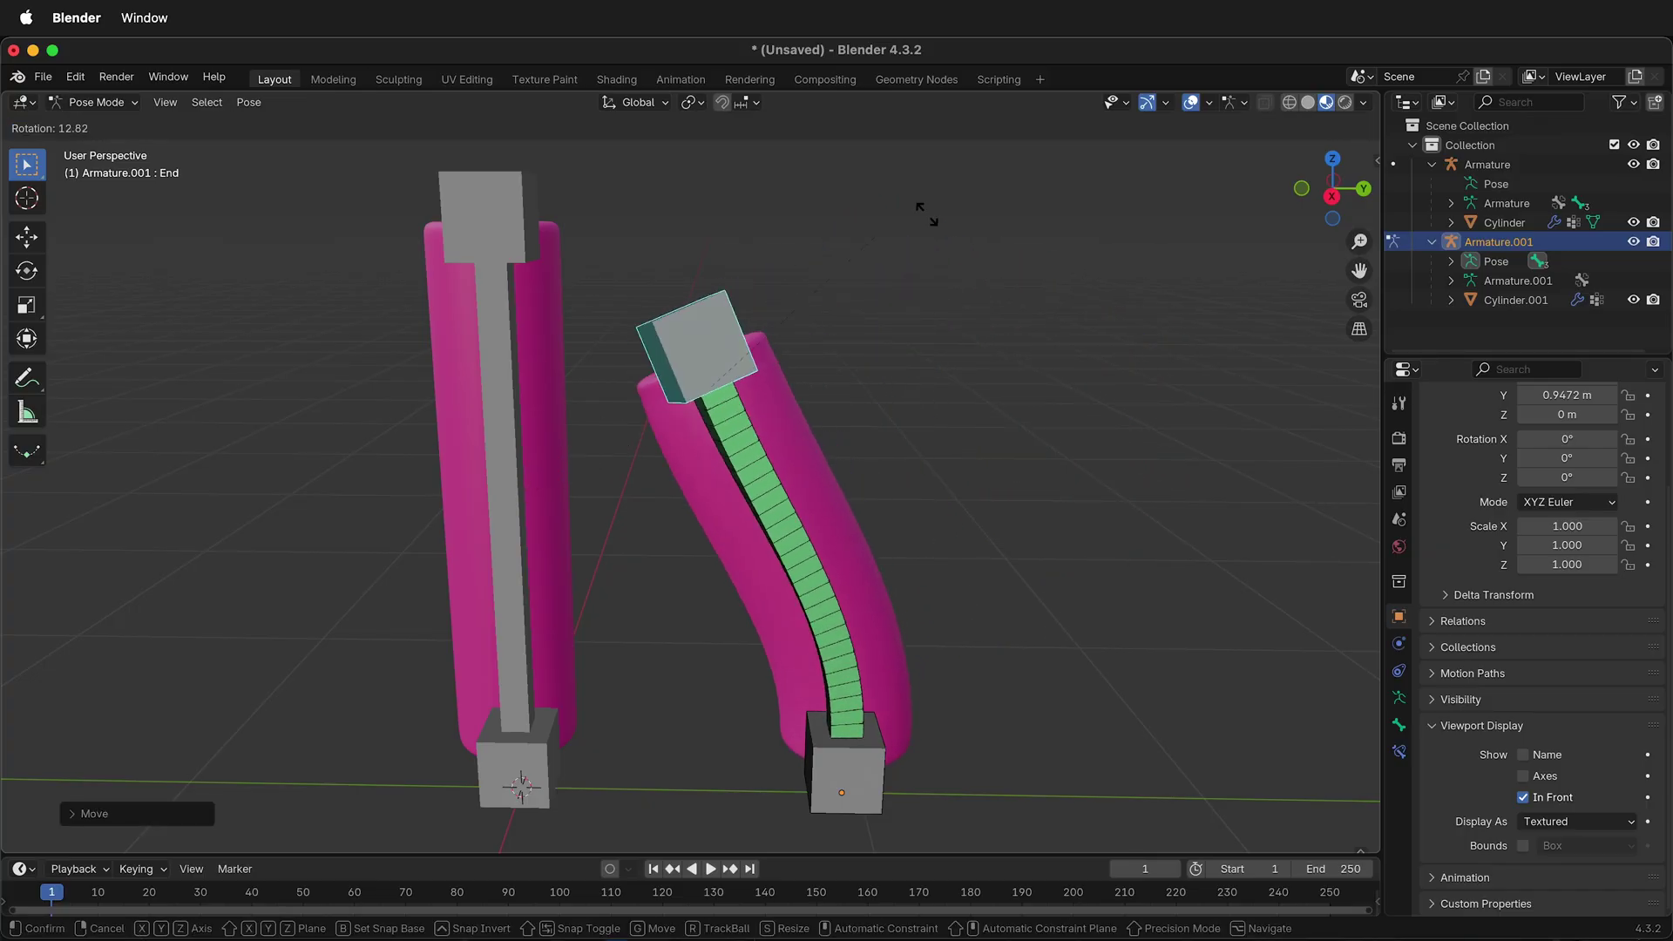
pyautogui.click(1124, 587)
pyautogui.press('g')
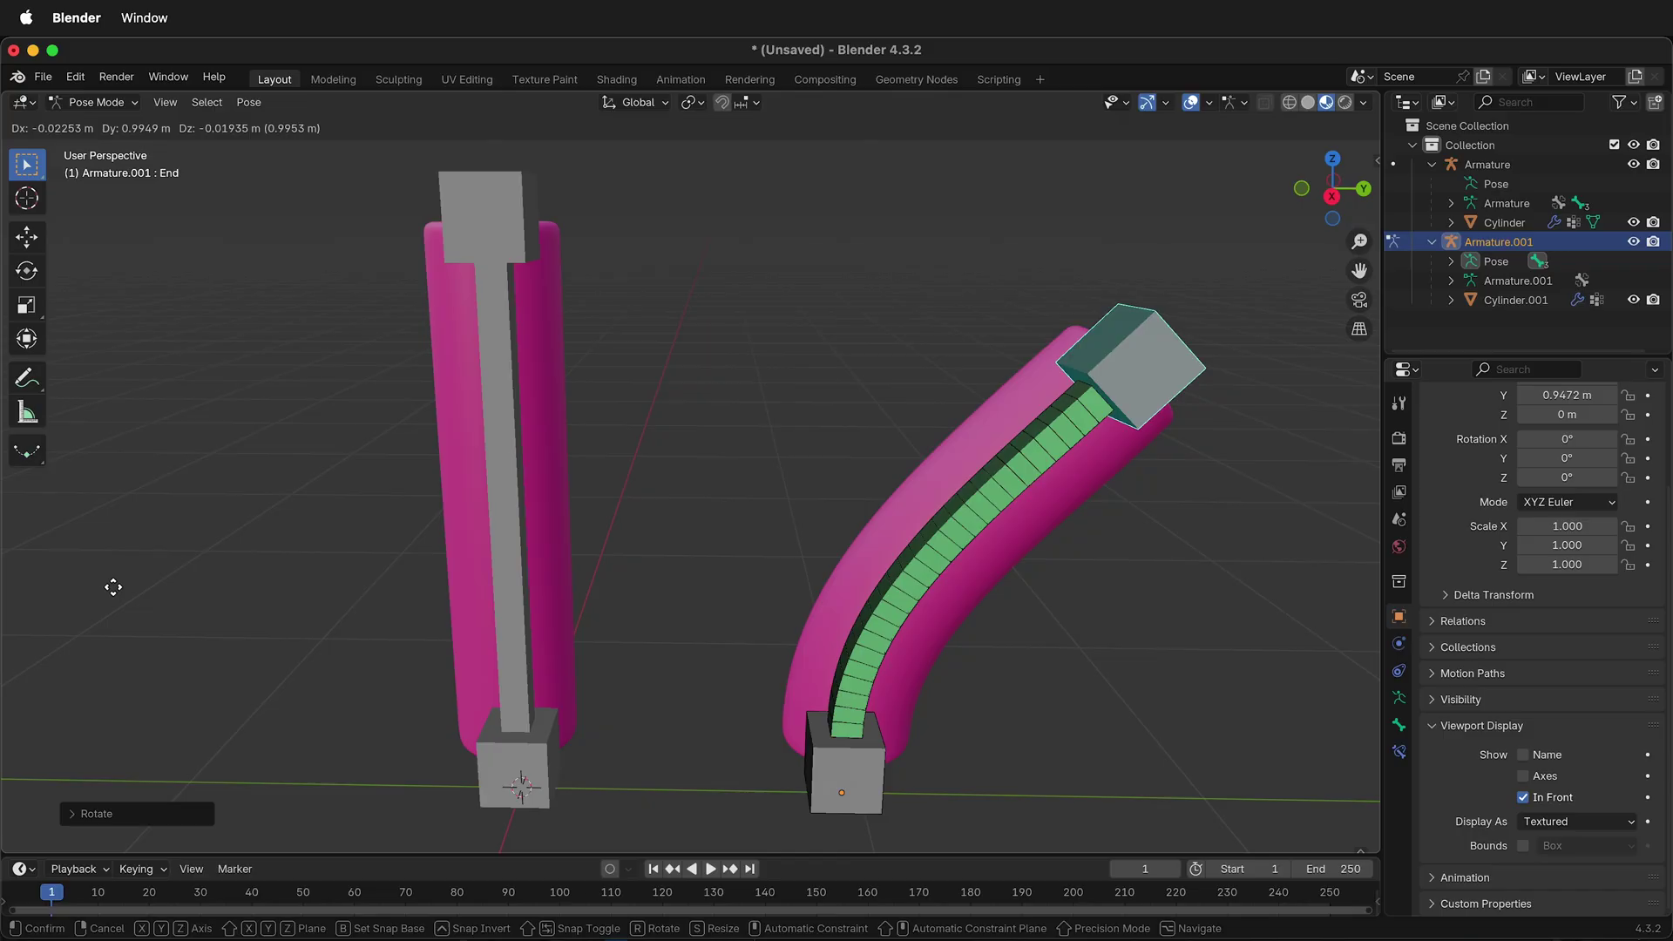
pyautogui.click(115, 584)
pyautogui.press('g')
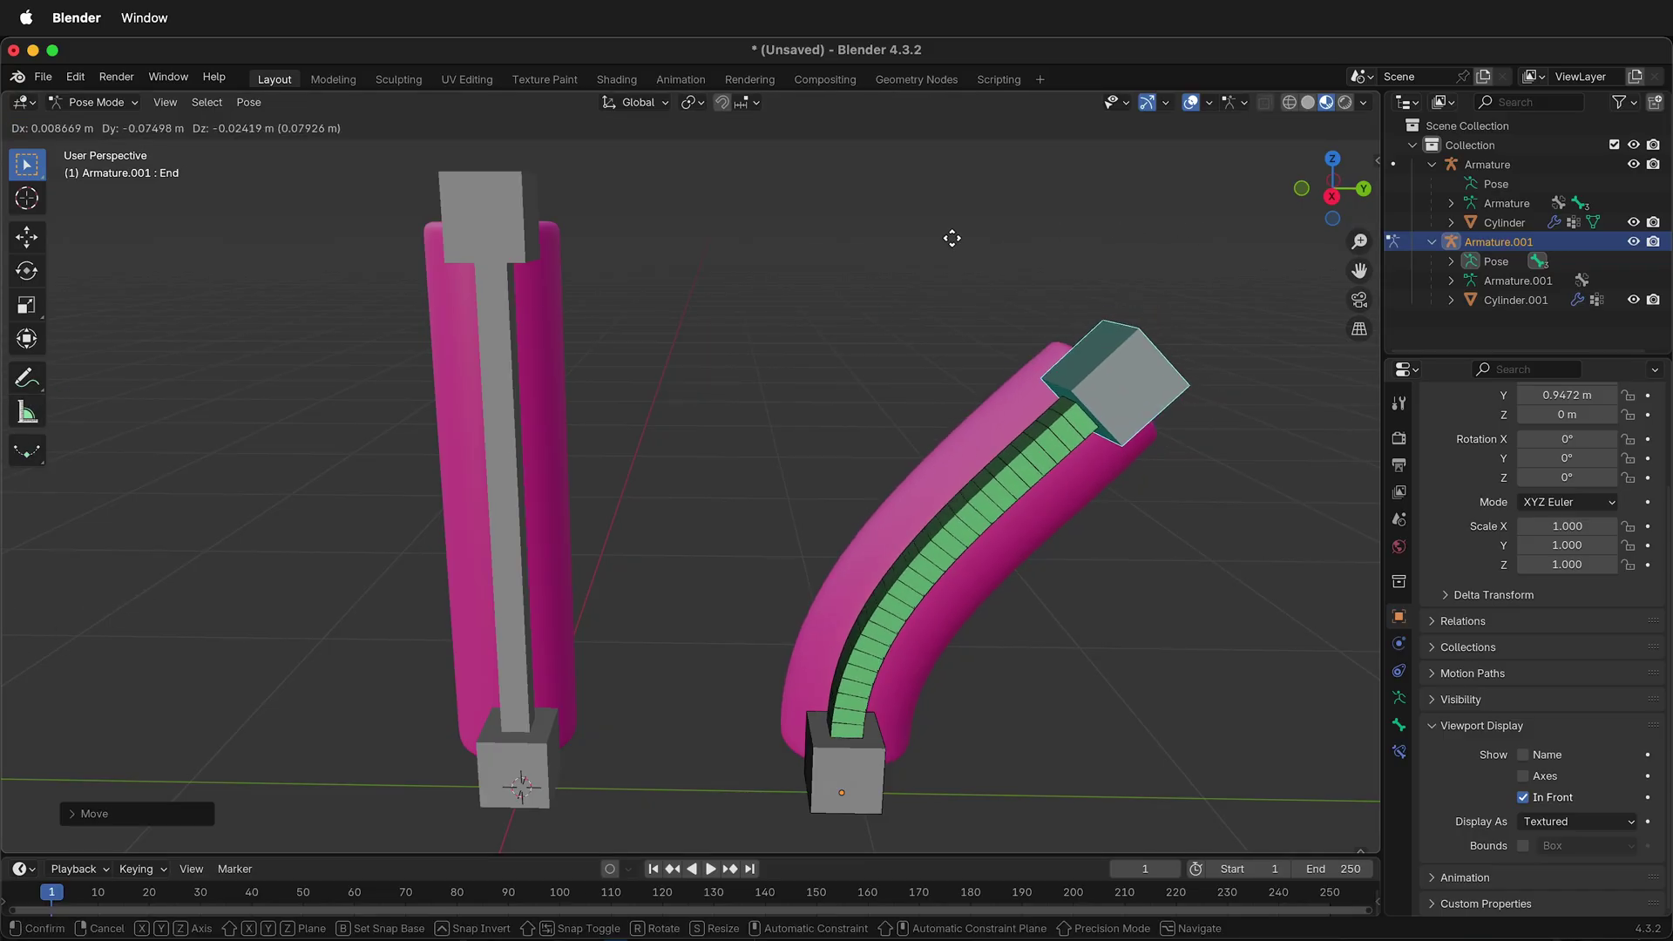
pyautogui.click(1065, 156)
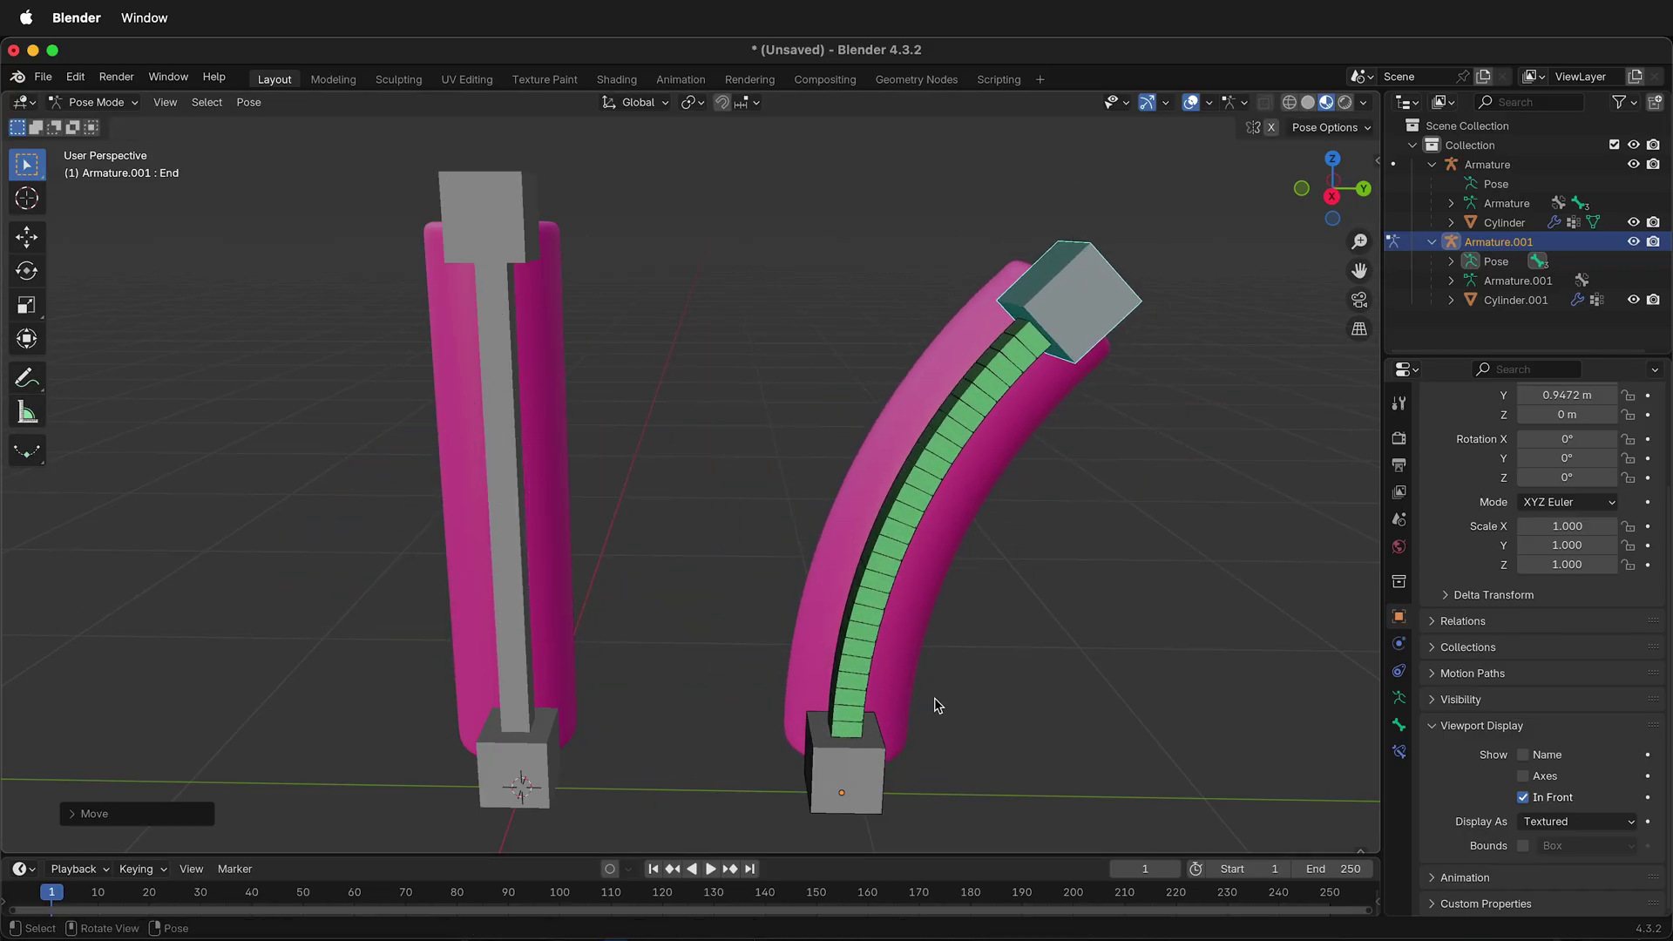
pyautogui.click(850, 758)
pyautogui.press('g')
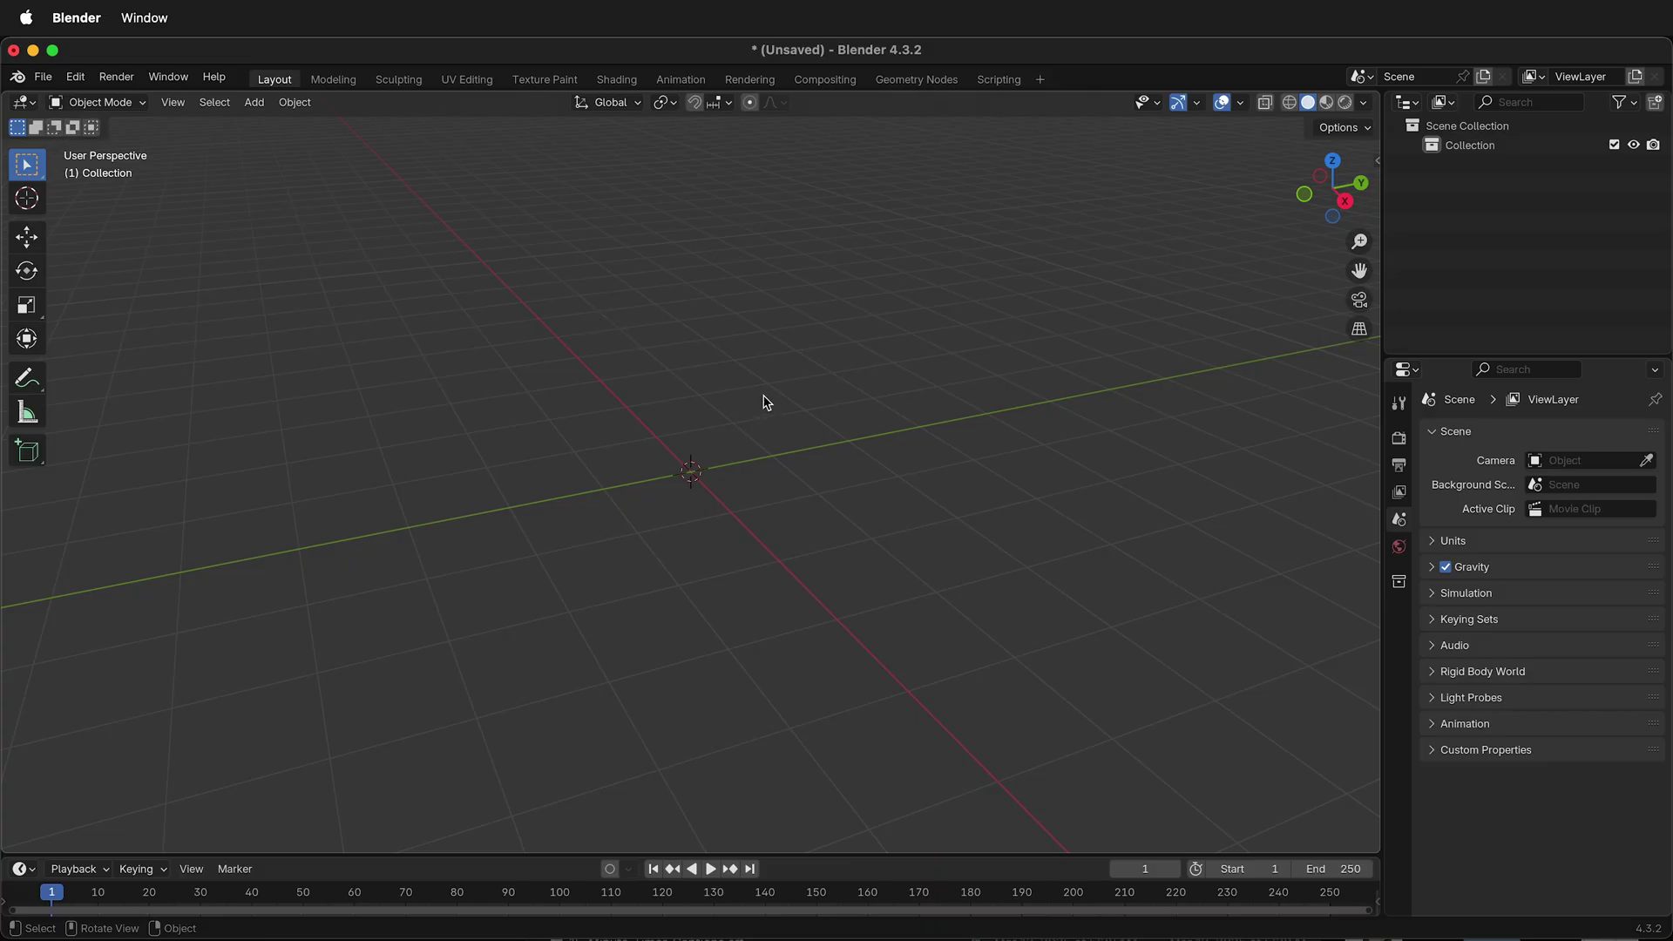
# - Add a Single Bone armature at the origin and zoom in on it in Right Orthographic view
pyautogui.hotkey('shift', 'a')
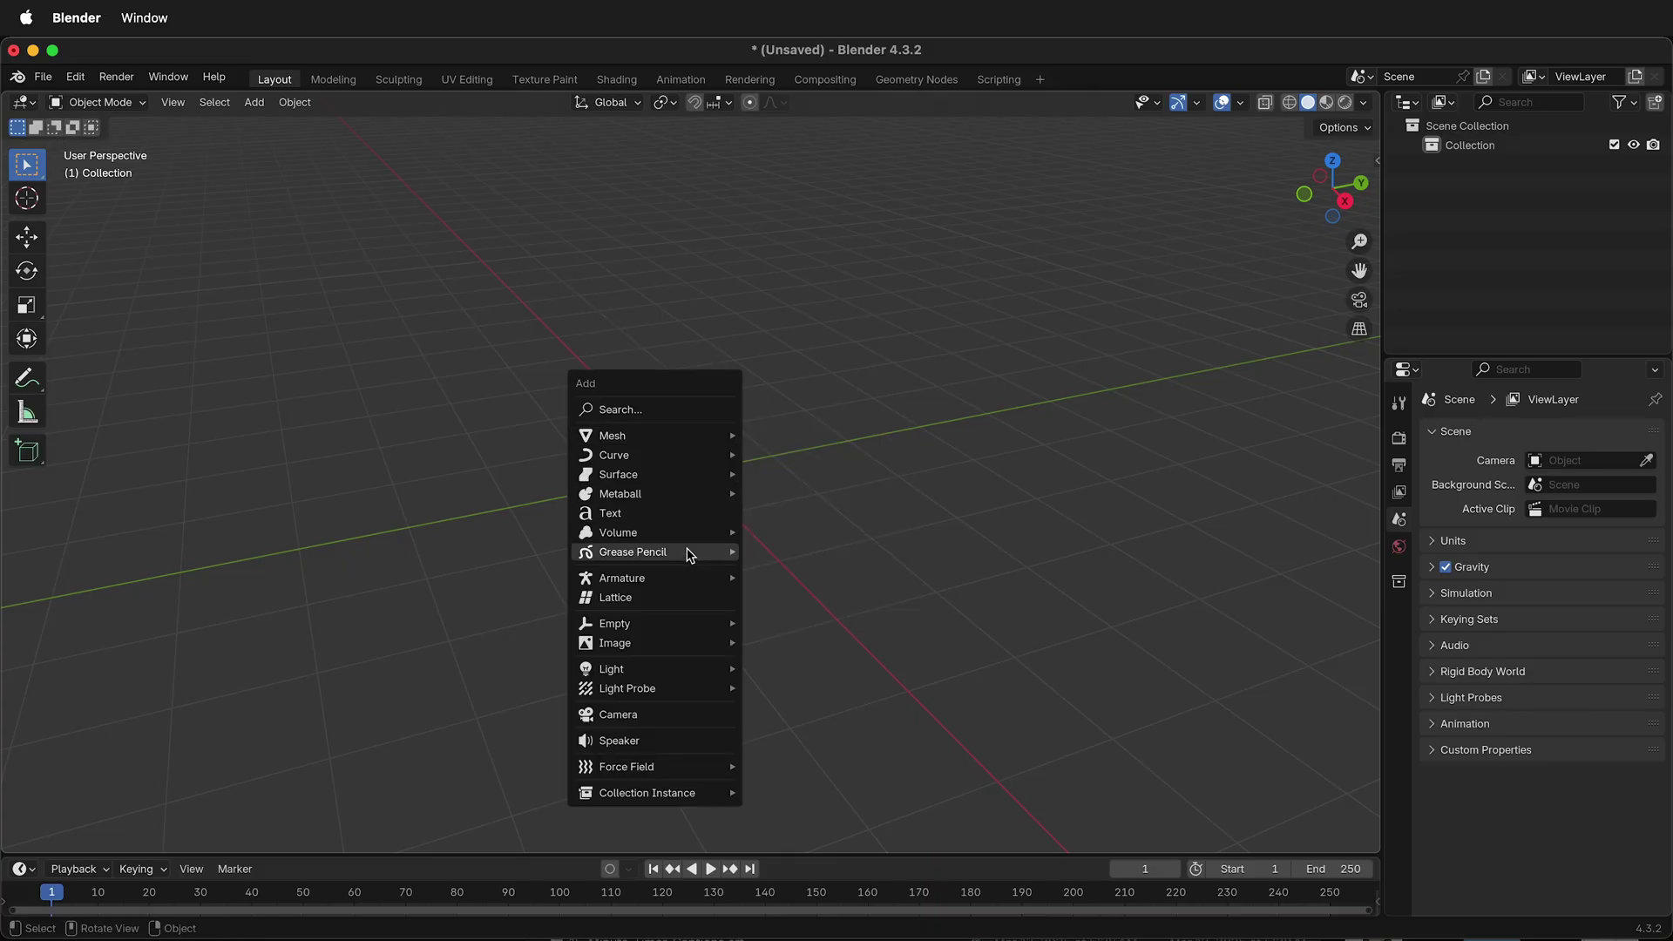
pyautogui.moveTo(691, 578)
pyautogui.click(754, 580)
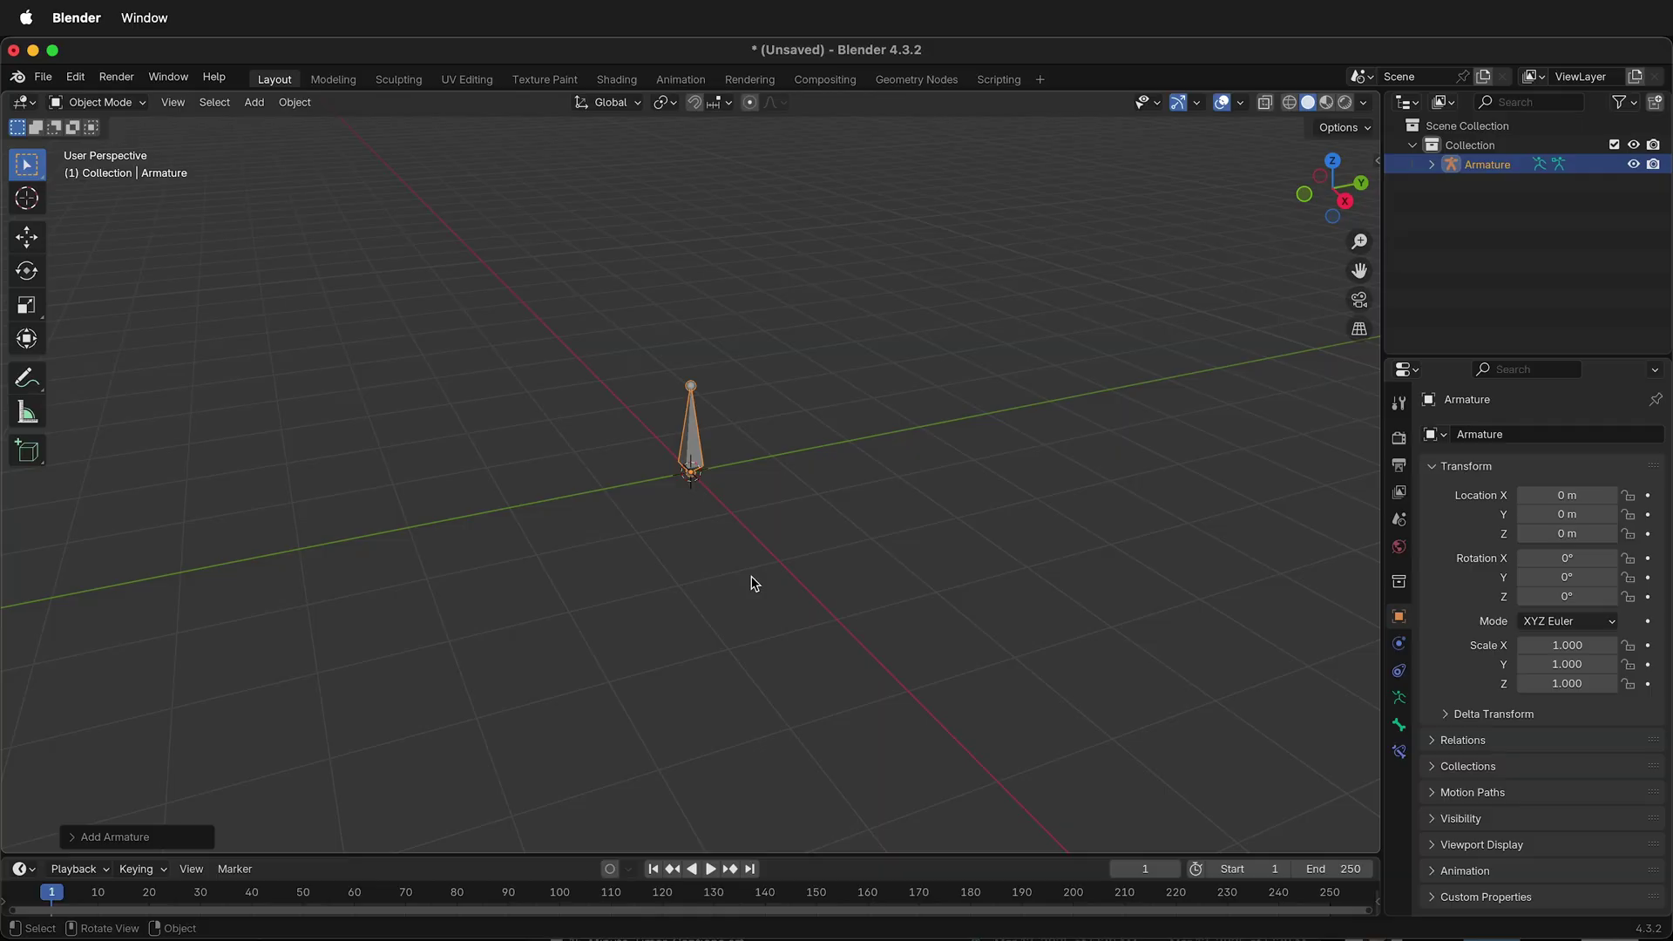
pyautogui.click(1346, 202)
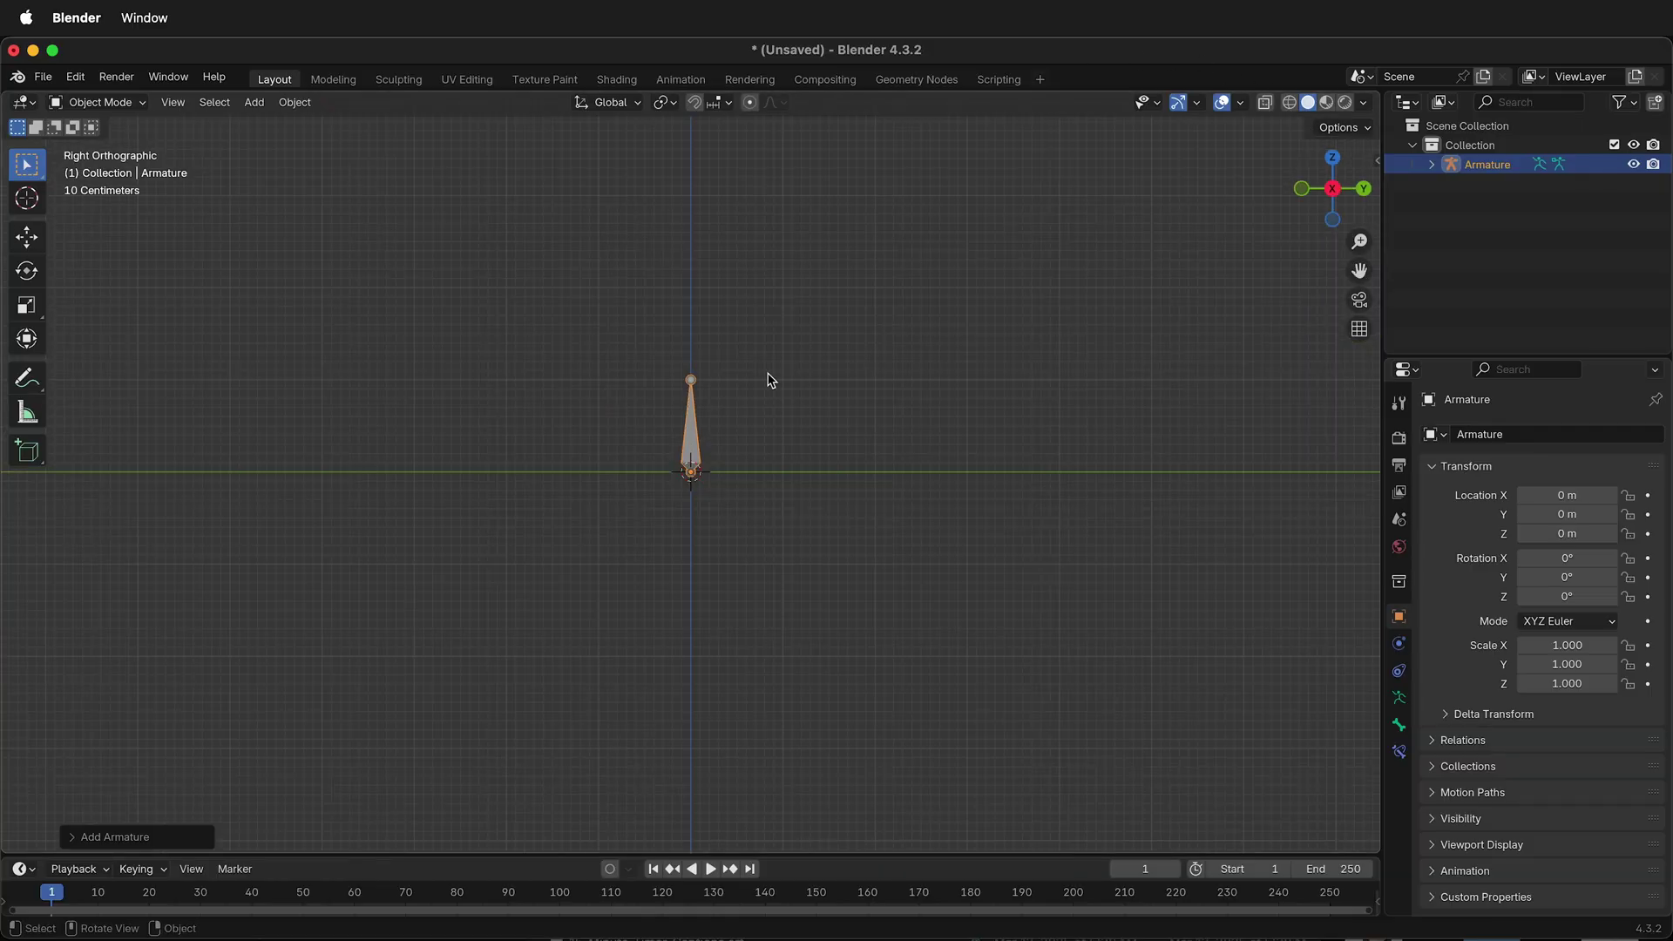
pyautogui.scroll(4, 685, 345)
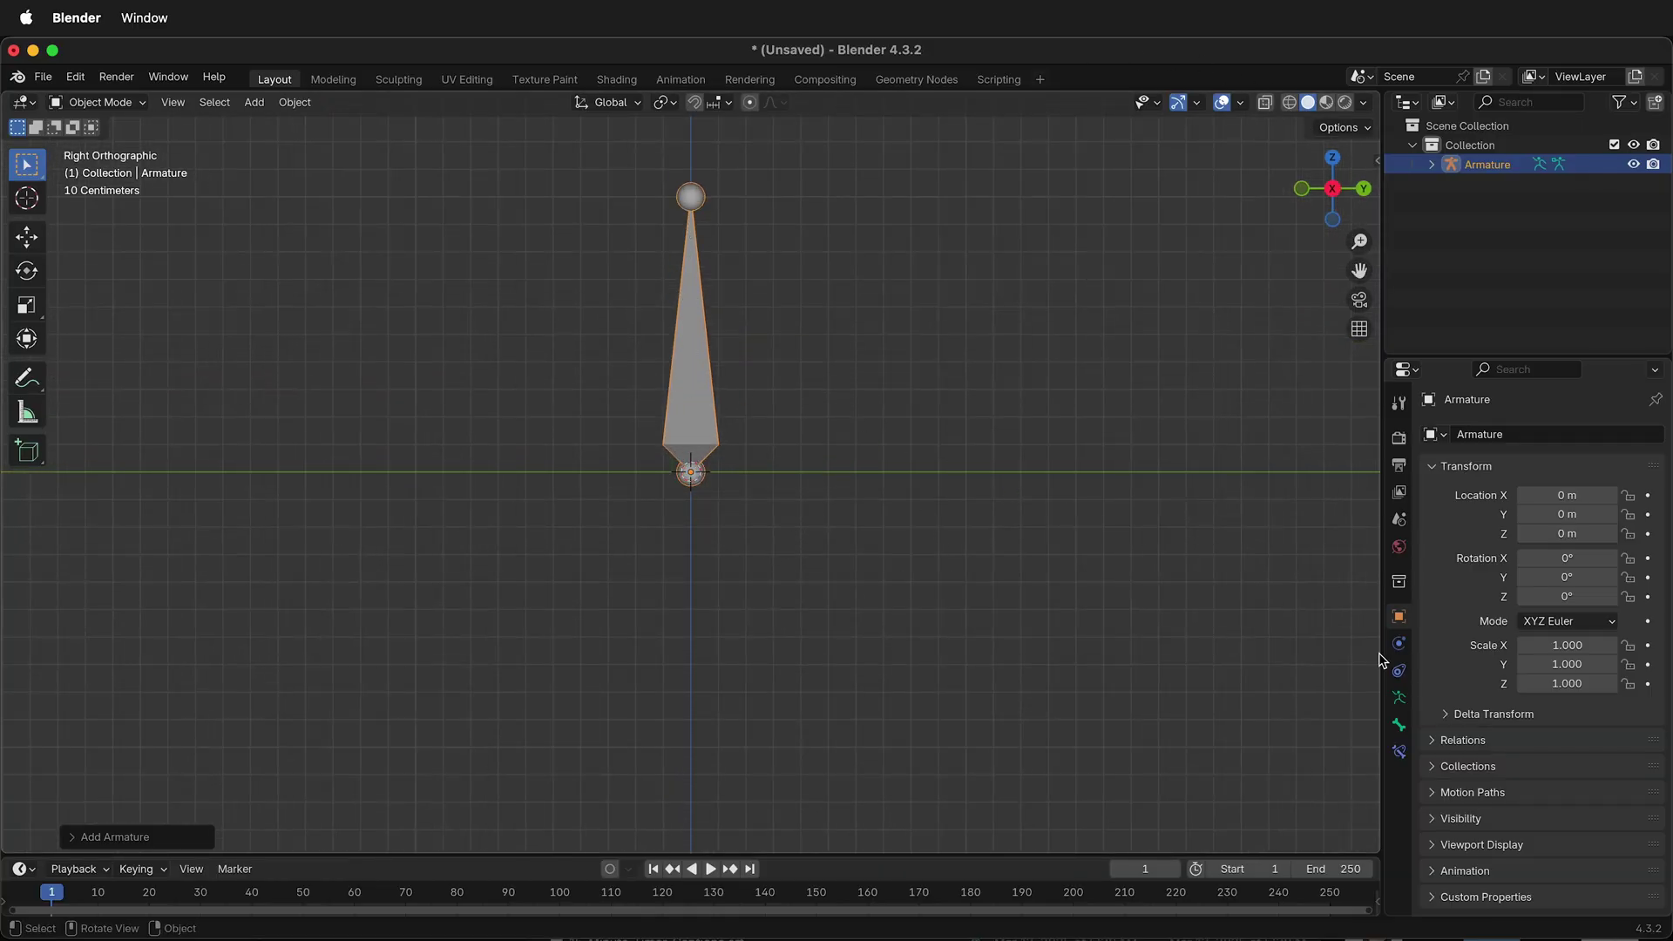
# - Set the armature's Viewport Display 'Display As' option to B-Bone
pyautogui.click(1400, 698)
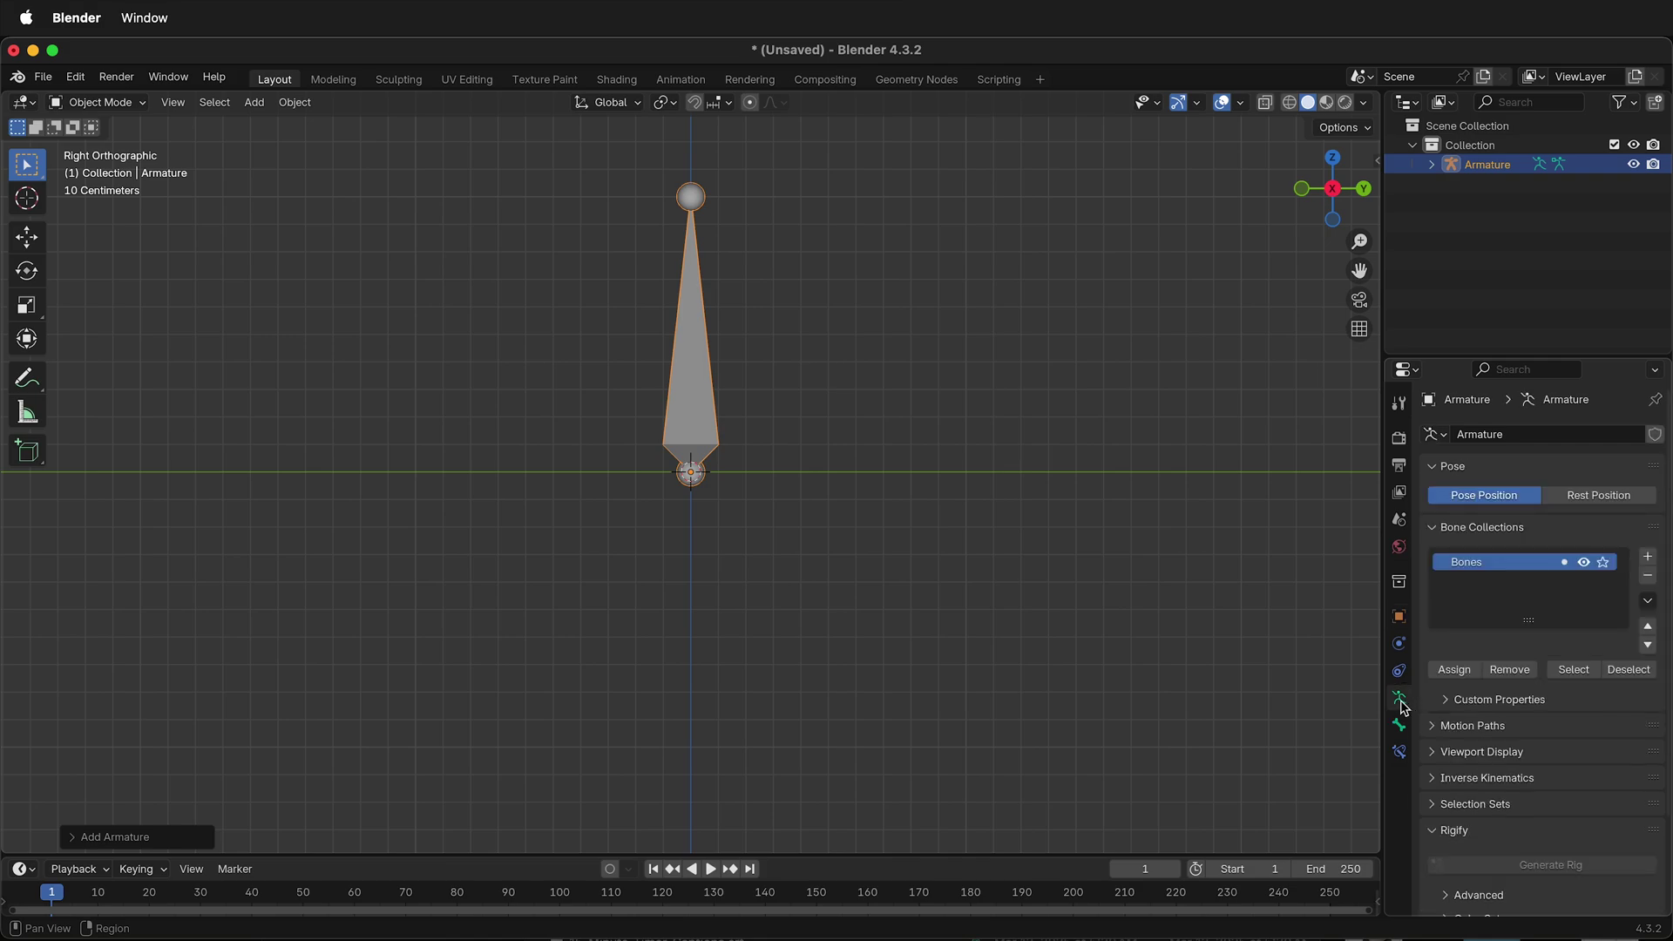
pyautogui.click(1435, 755)
pyautogui.scroll(-3, 1482, 732)
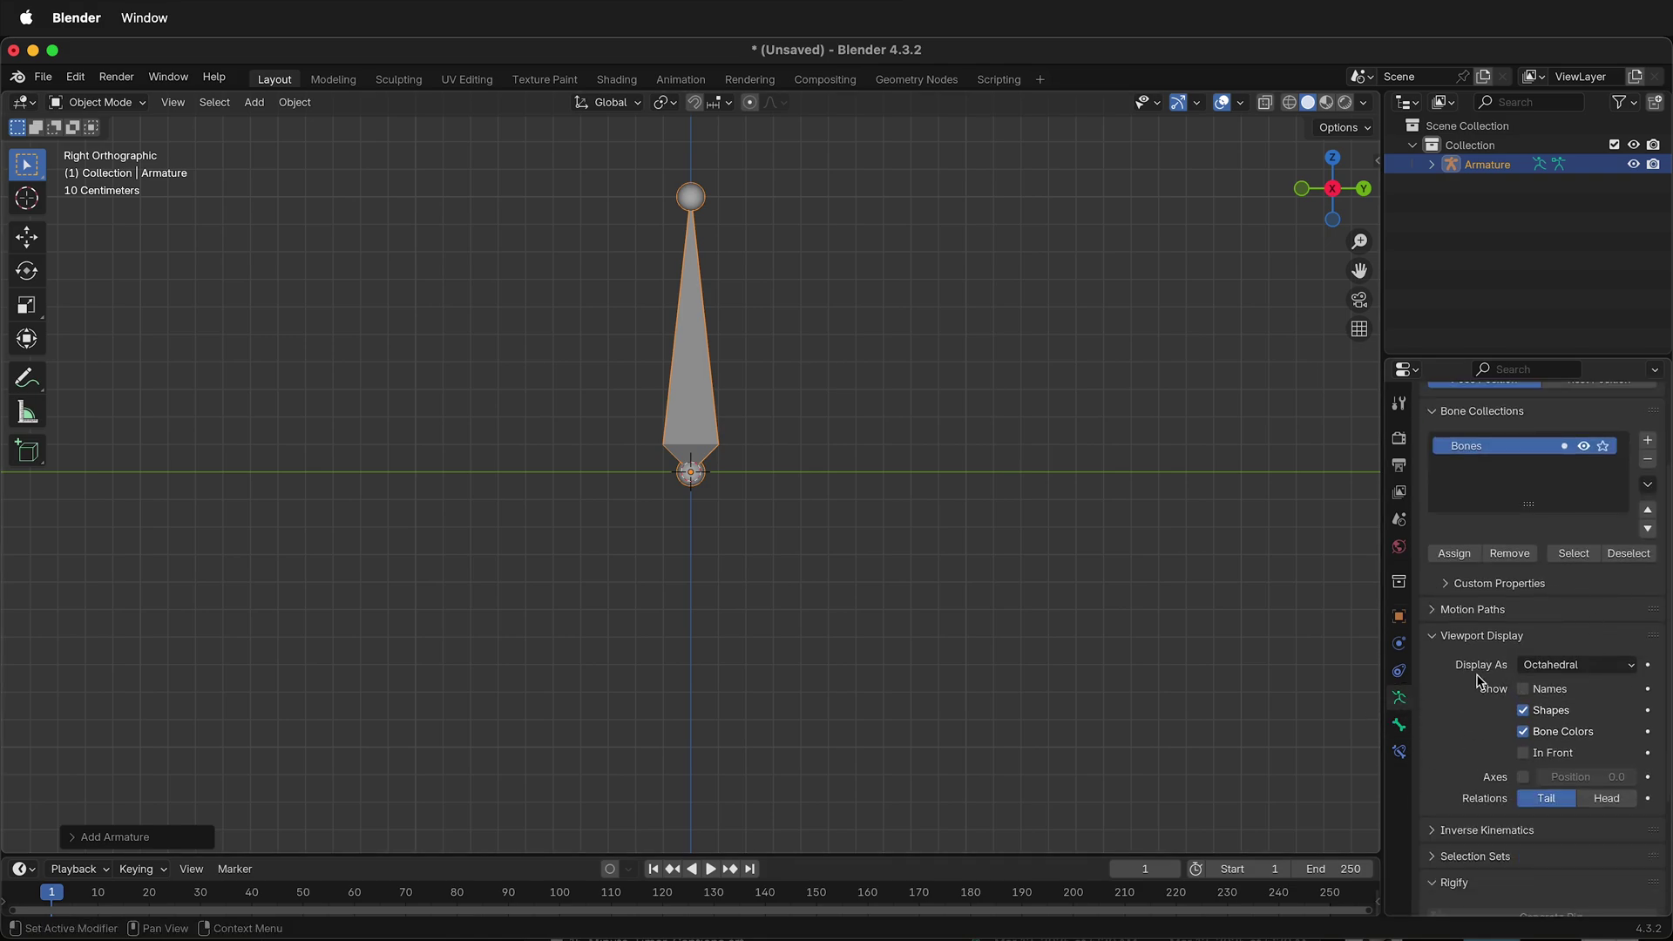
pyautogui.click(1603, 665)
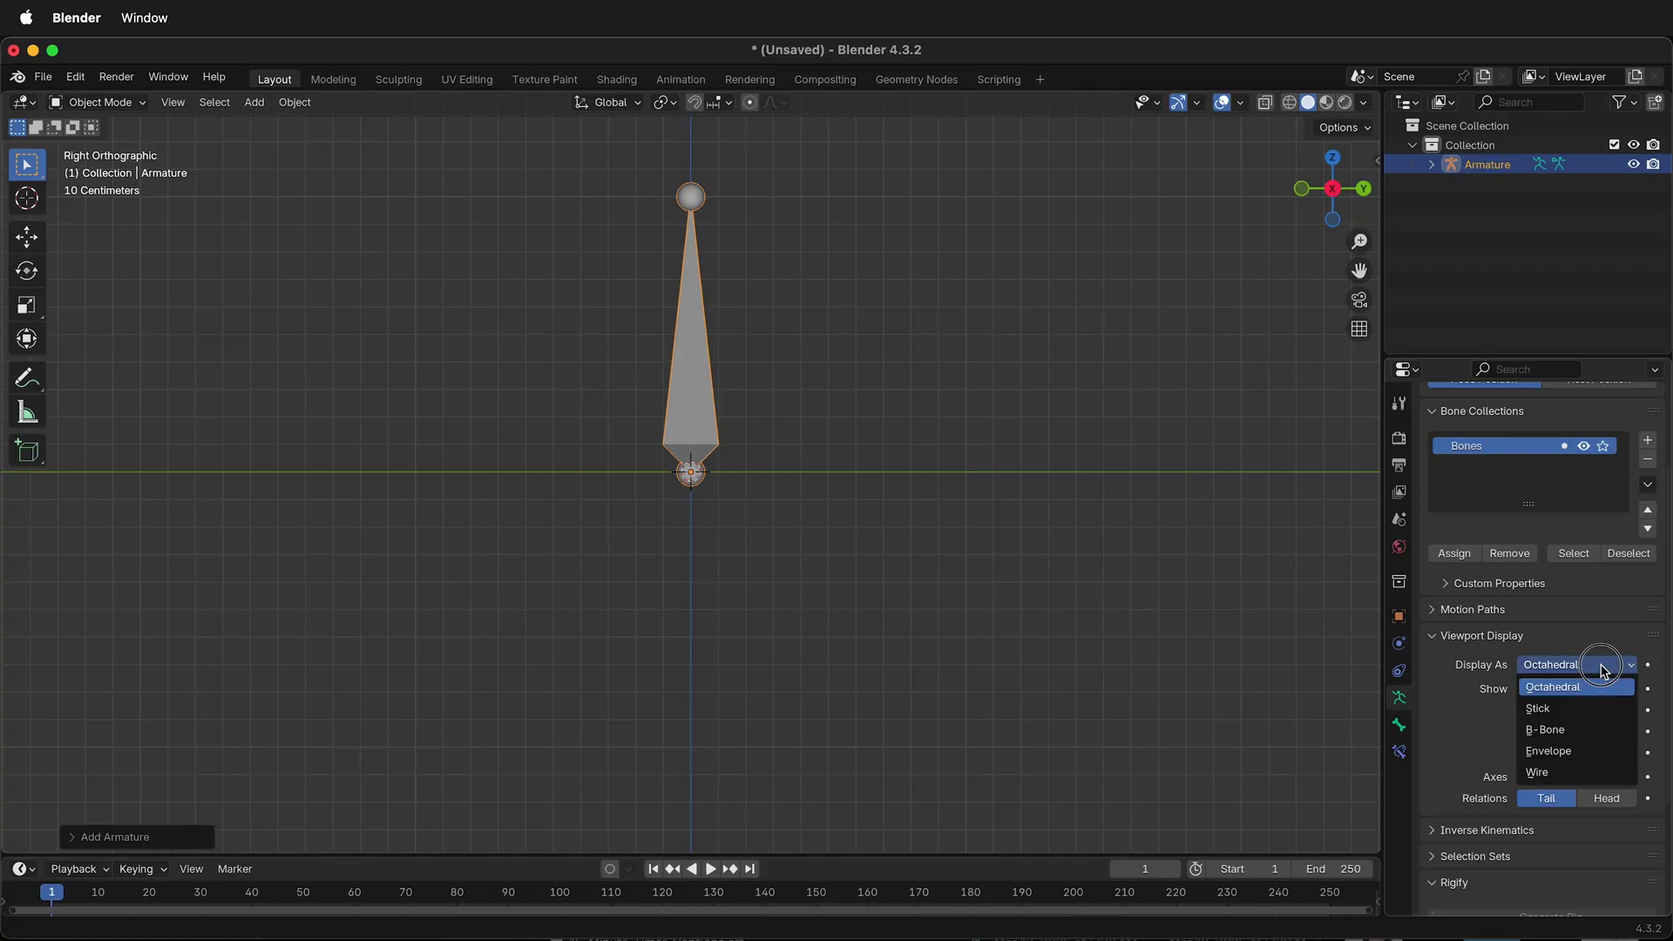
pyautogui.click(1582, 734)
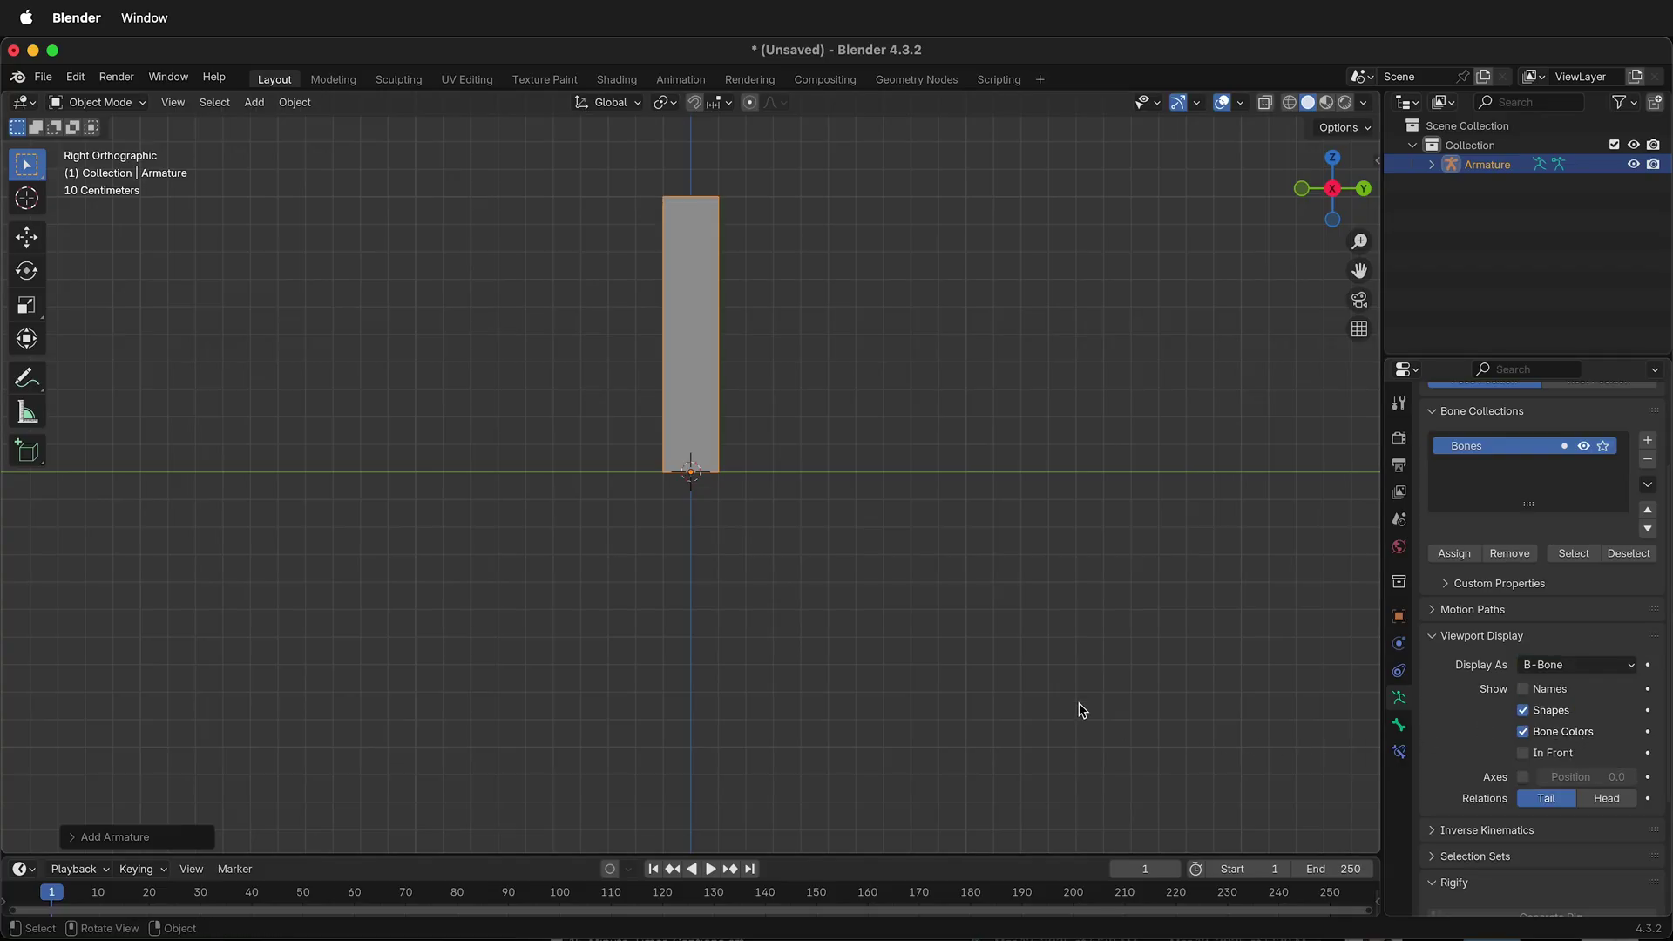
# - In Edit Mode, shorten the base bone along Z and extrude Bone.001 straight up from its tip
pyautogui.press('Tab')
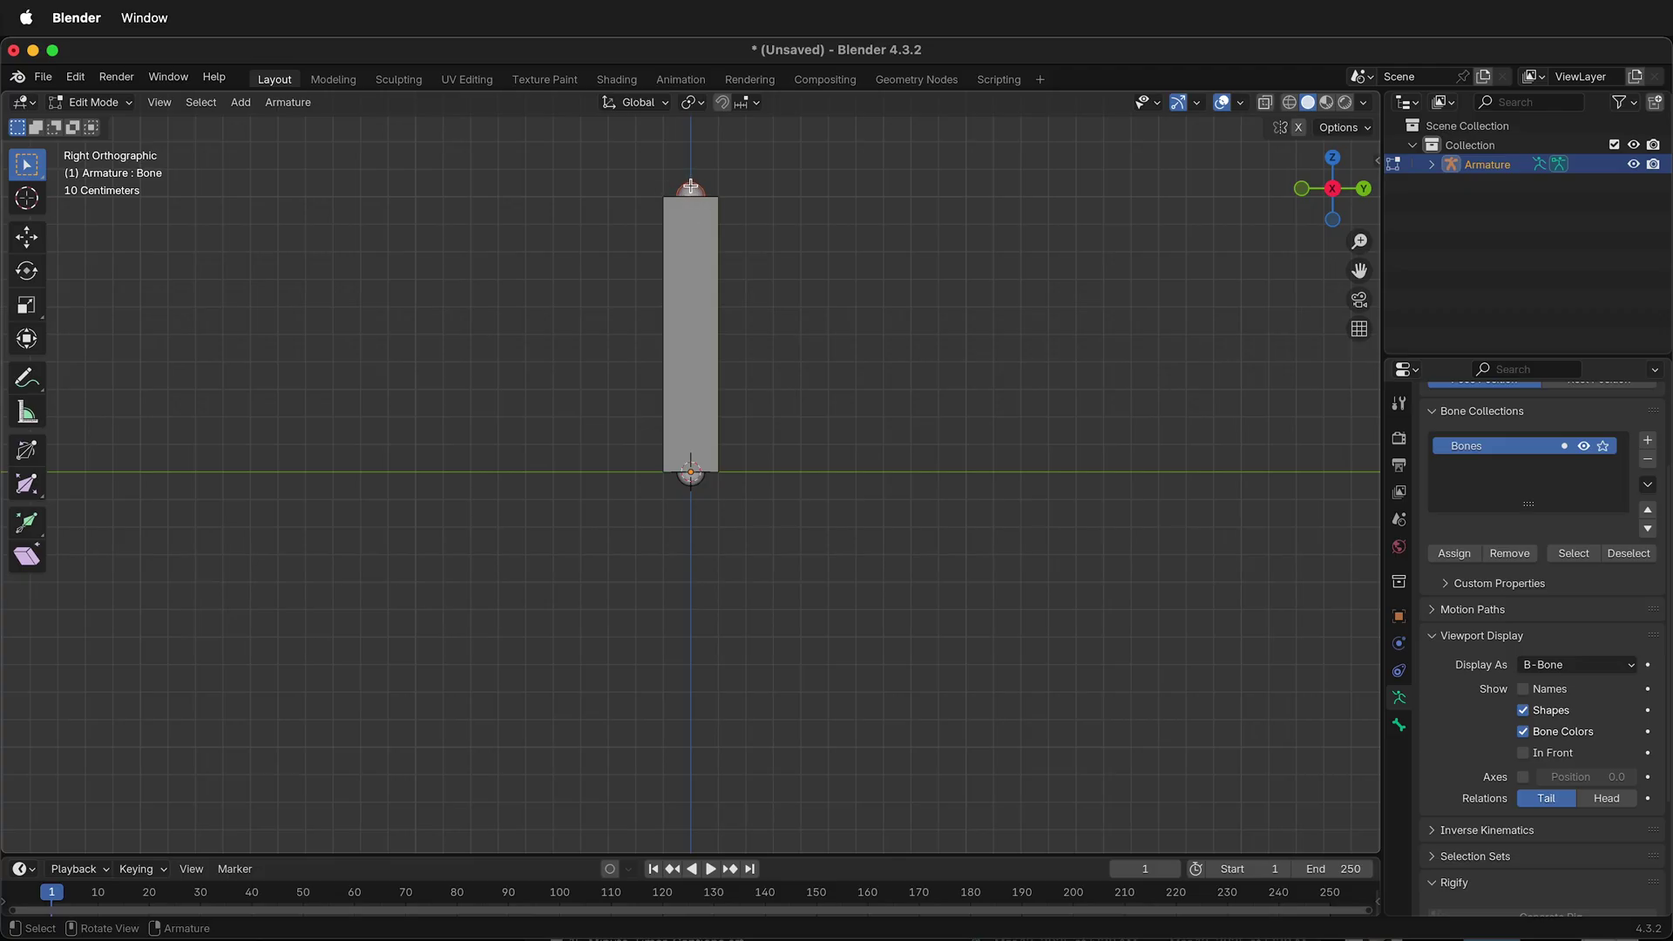
pyautogui.press('g')
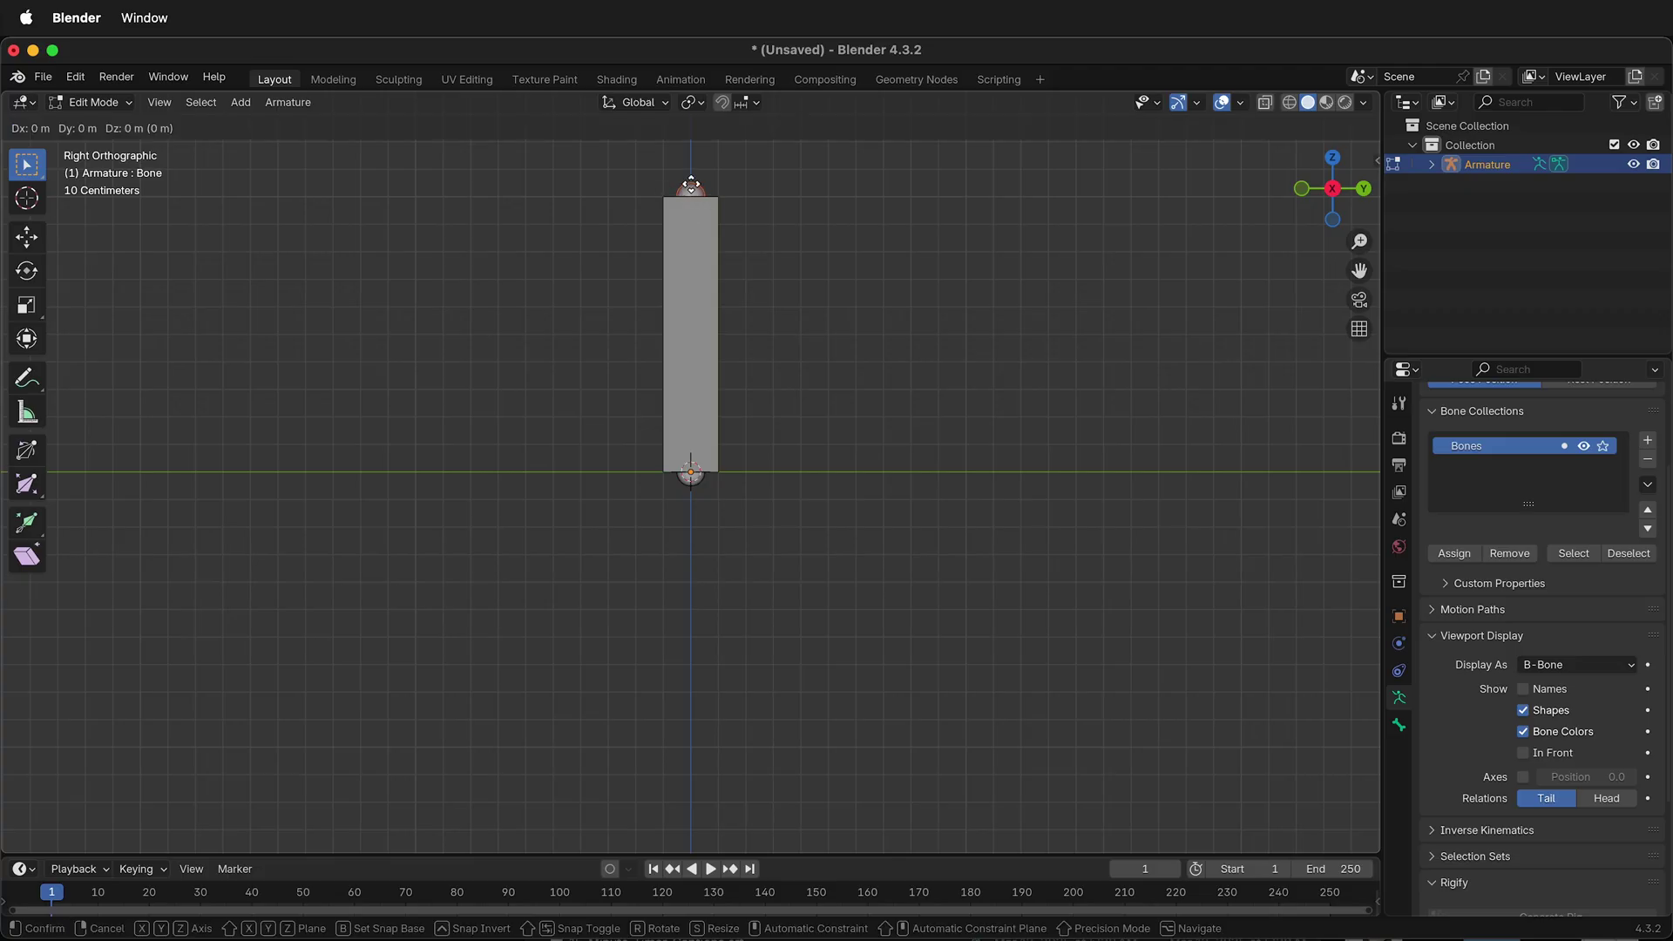
pyautogui.press('z')
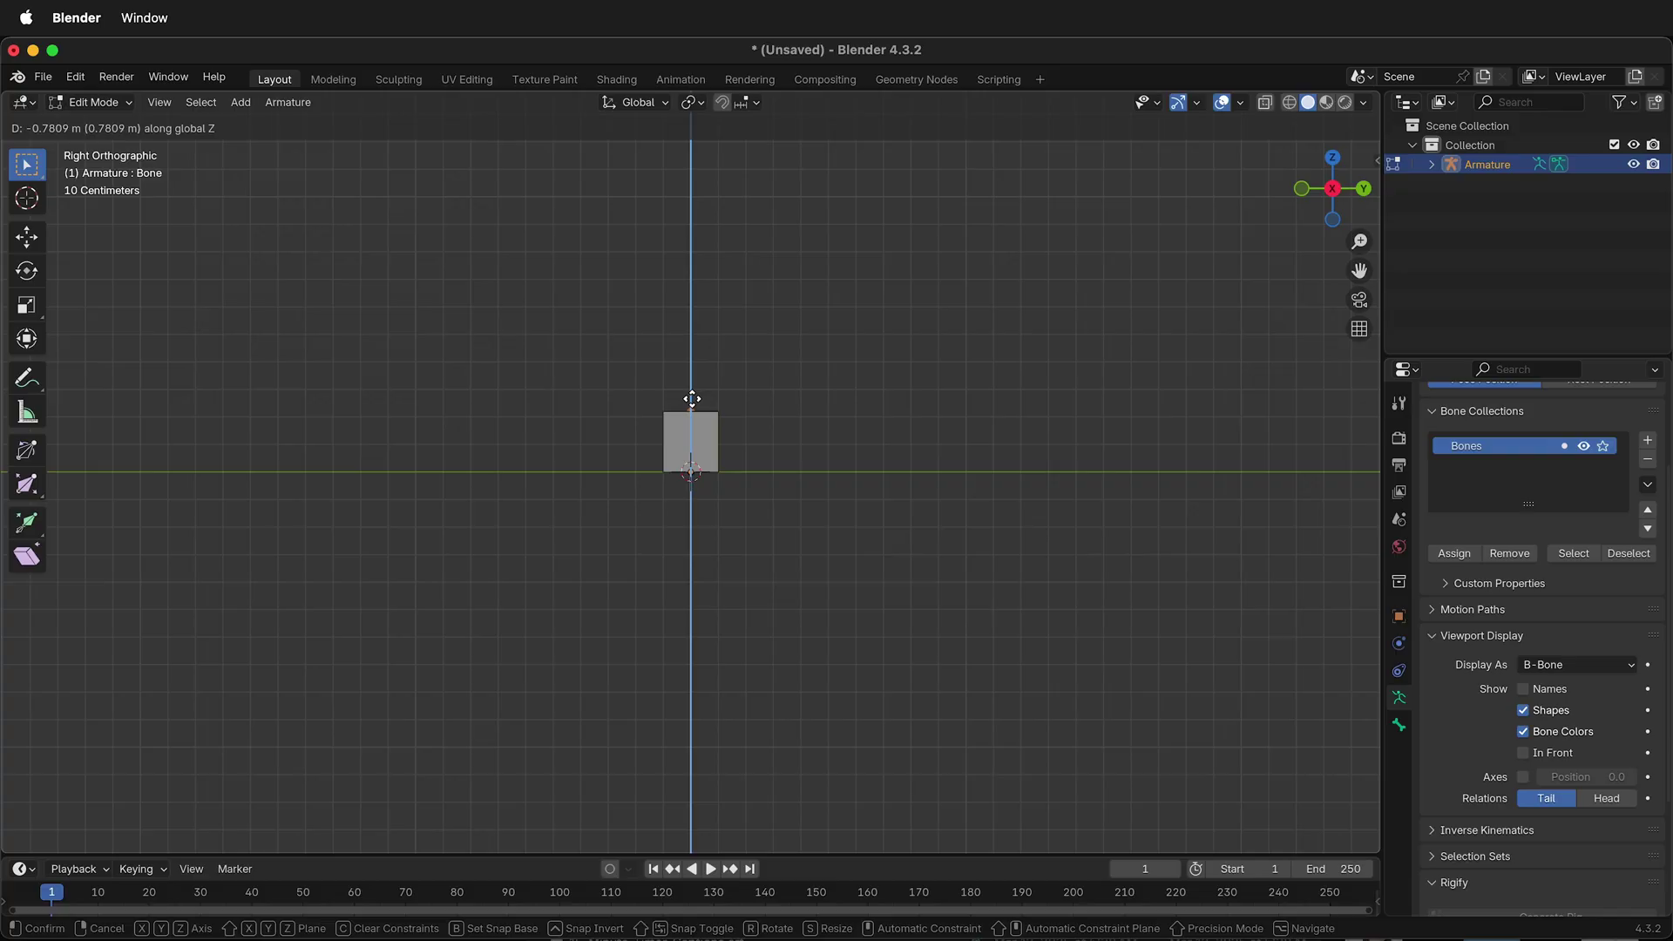
pyautogui.click(692, 399)
pyautogui.press('e')
pyautogui.press('z')
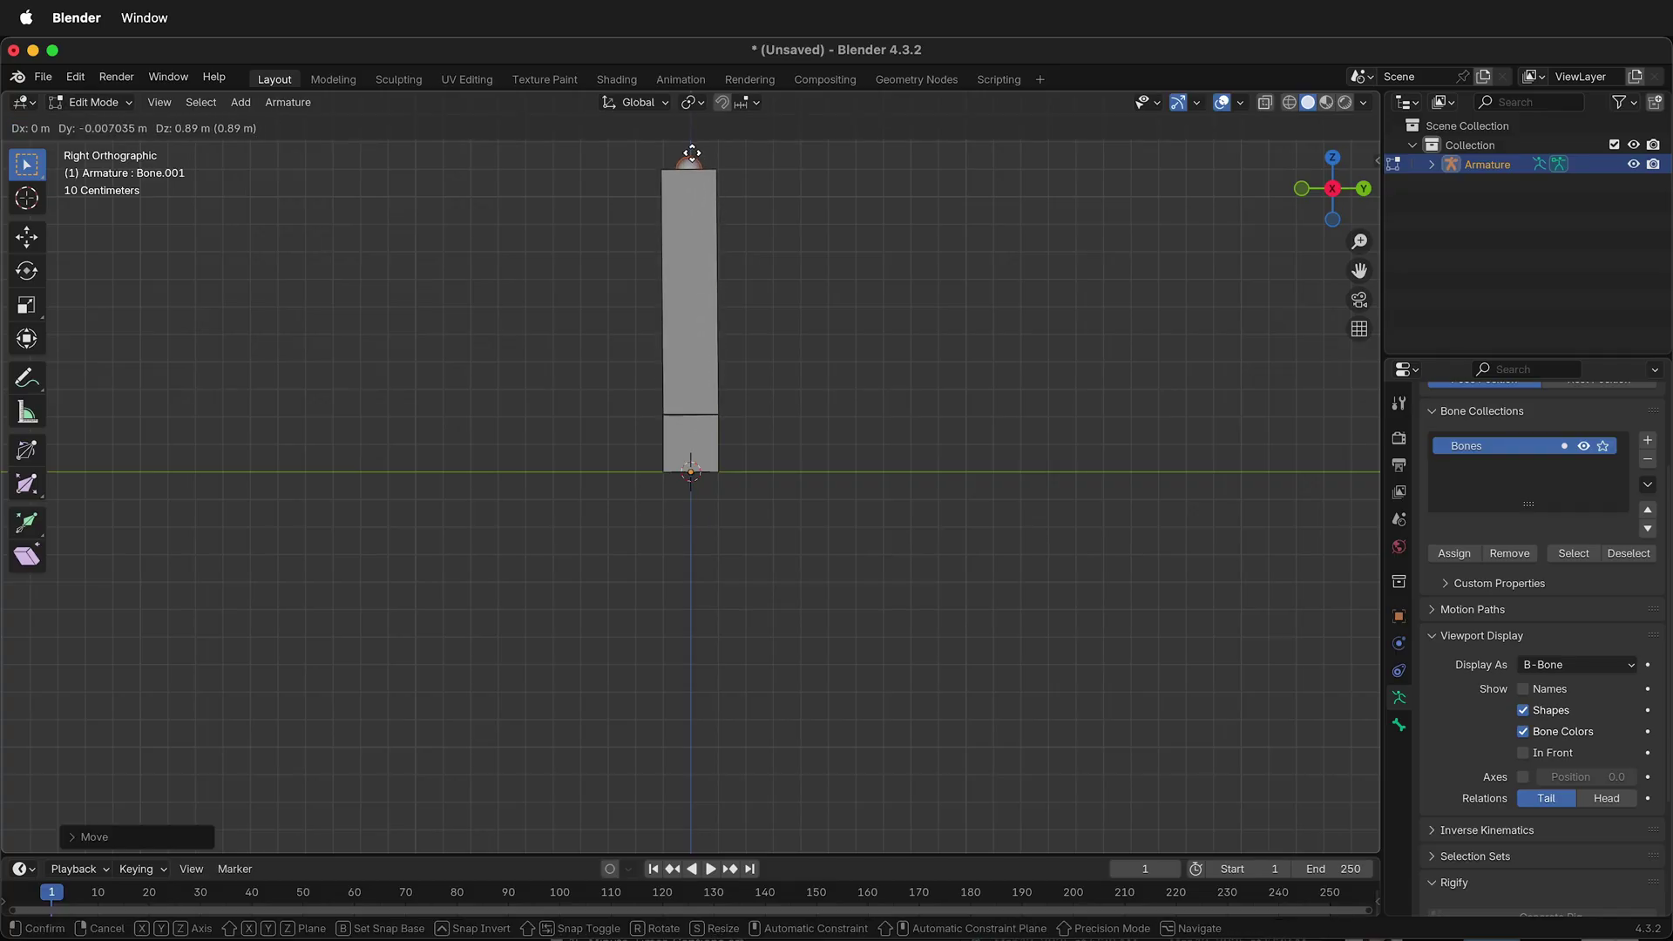
pyautogui.click(687, 787)
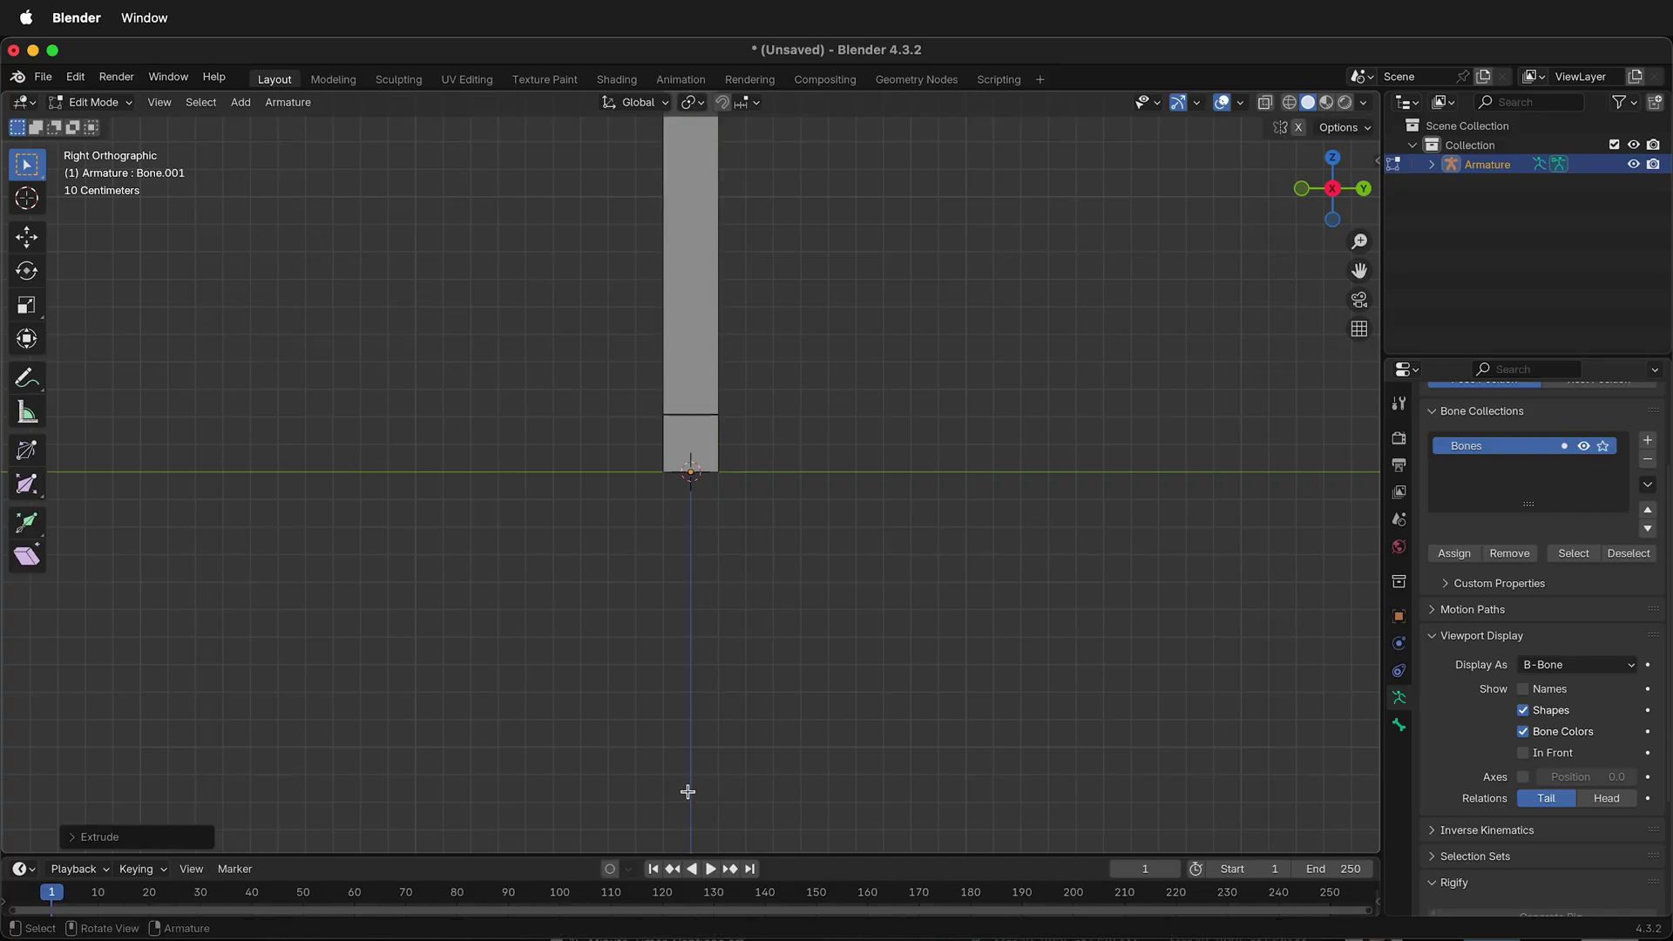
# - Extrude a short Bone.002 from the top of the chain
pyautogui.scroll(-3, 684, 650)
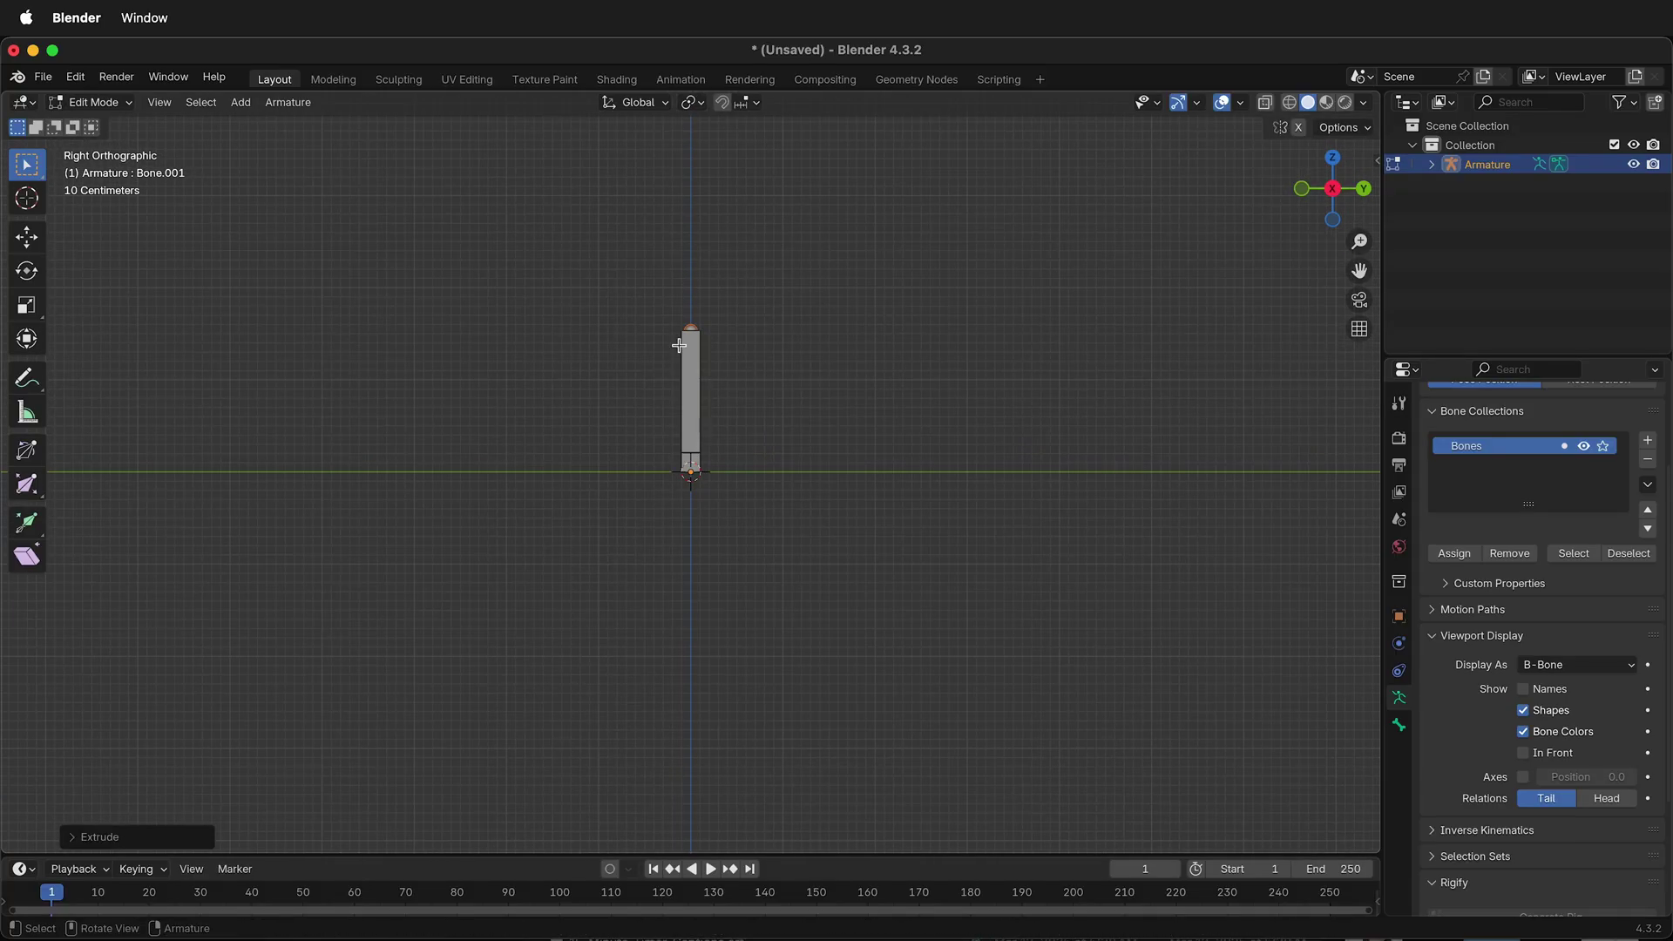
pyautogui.scroll(3, 706, 286)
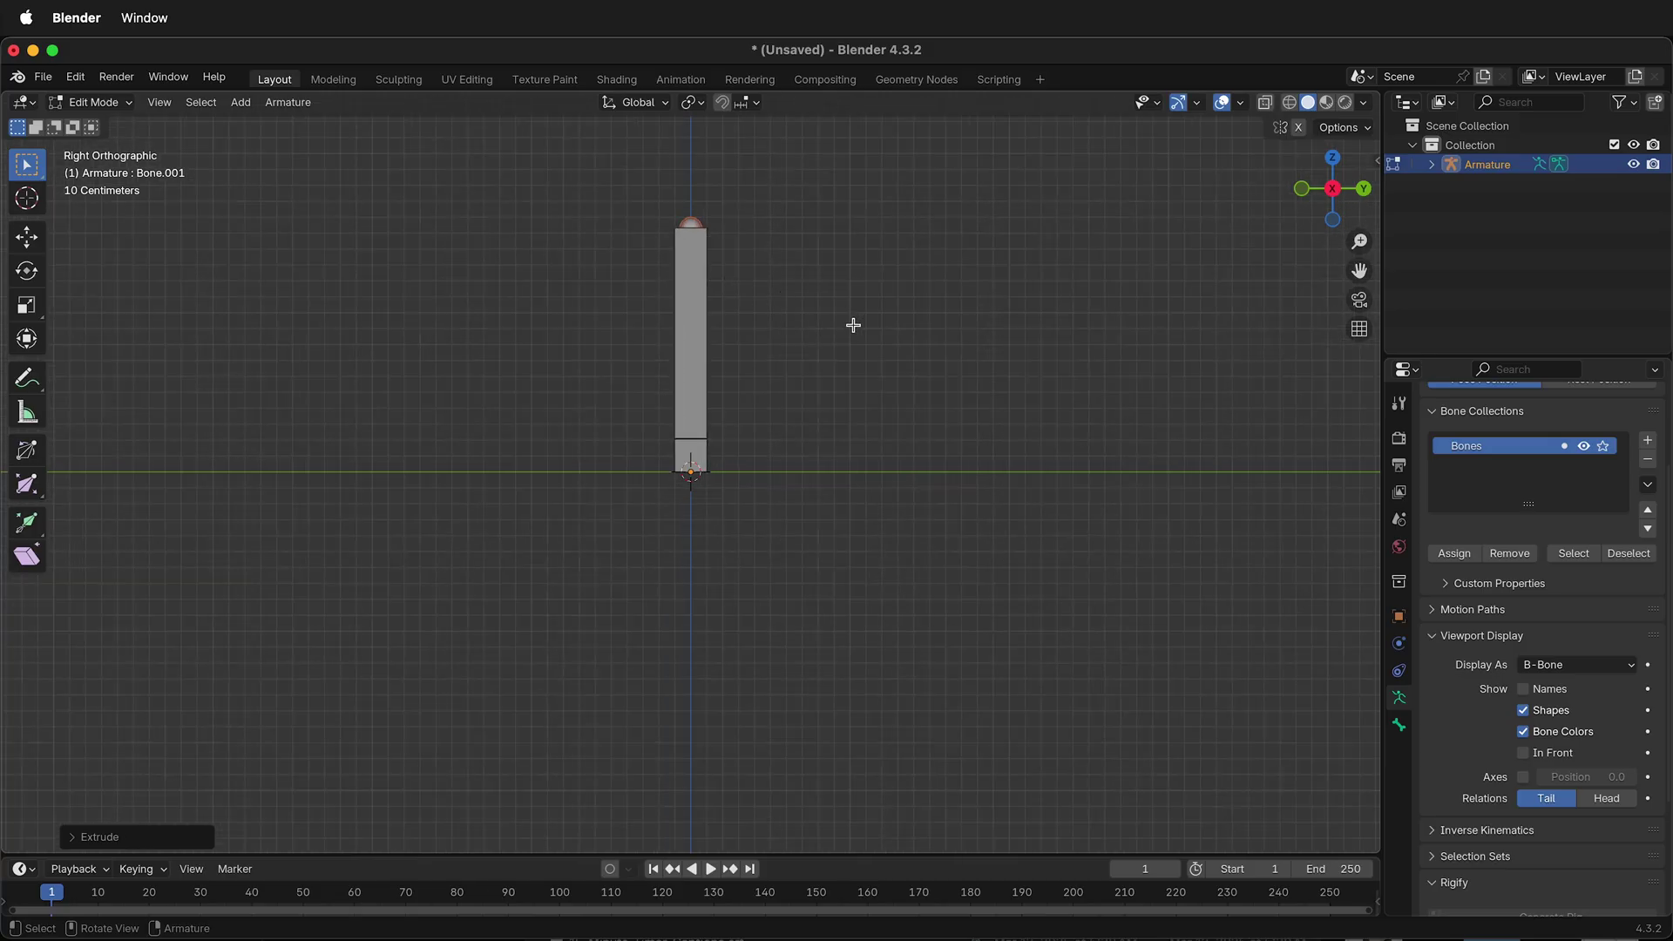
pyautogui.scroll(3, 859, 315)
pyautogui.keyDown('shift'); pyautogui.moveTo(862, 310); pyautogui.dragTo(863, 788, button='middle'); pyautogui.keyUp('shift')
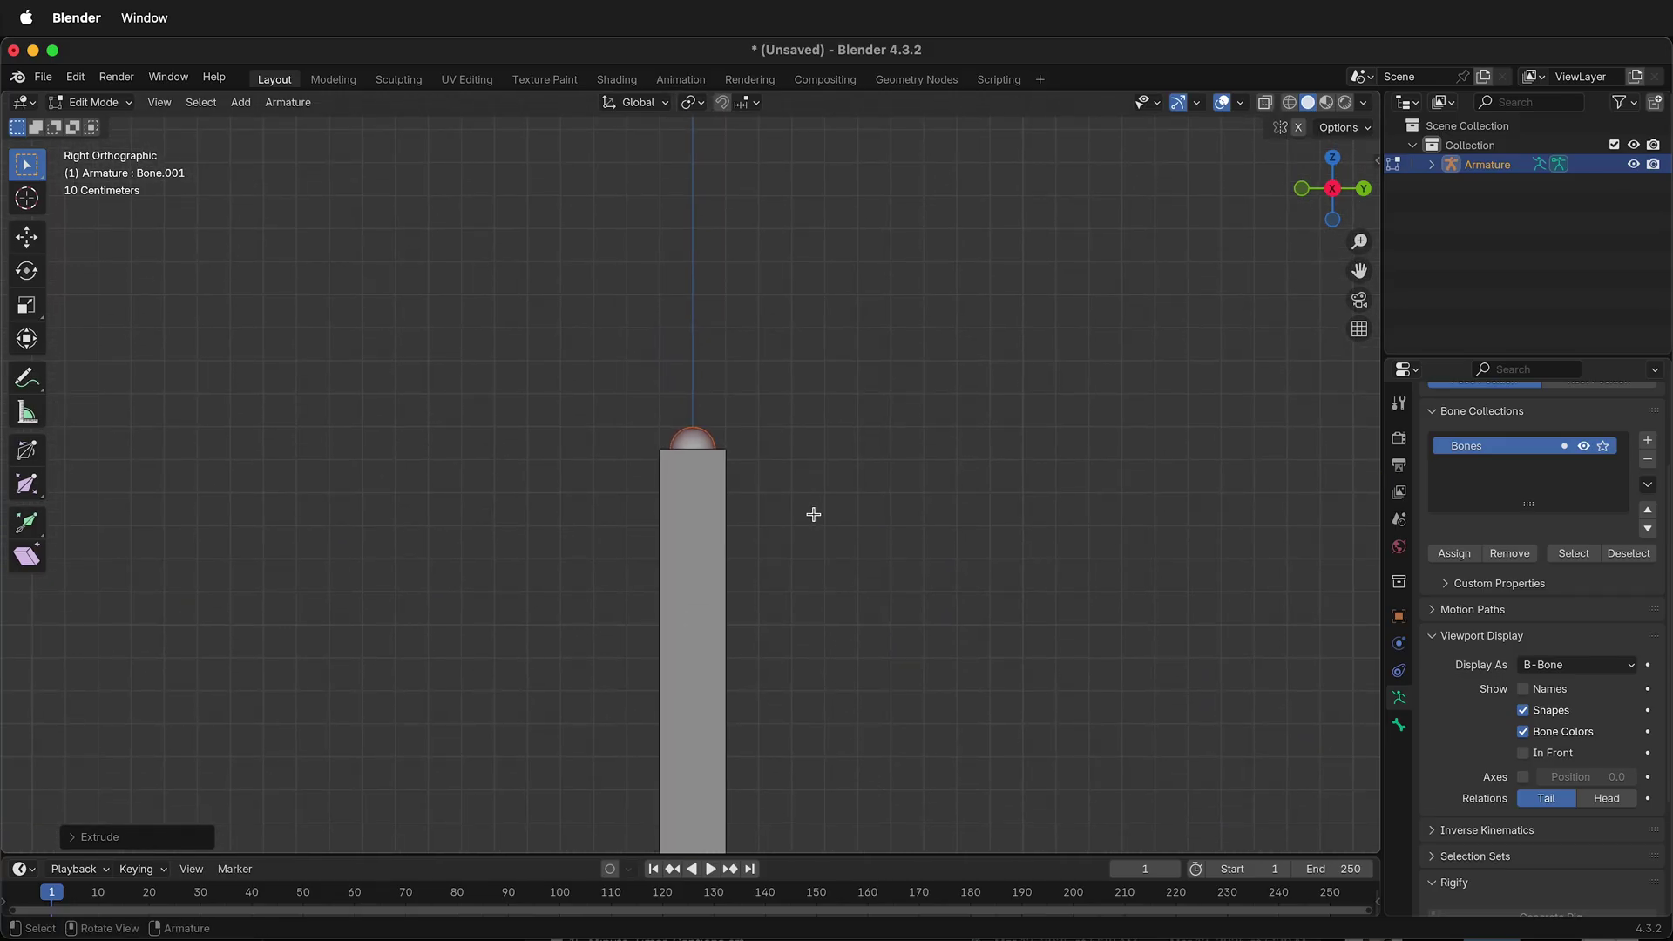
pyautogui.press('e')
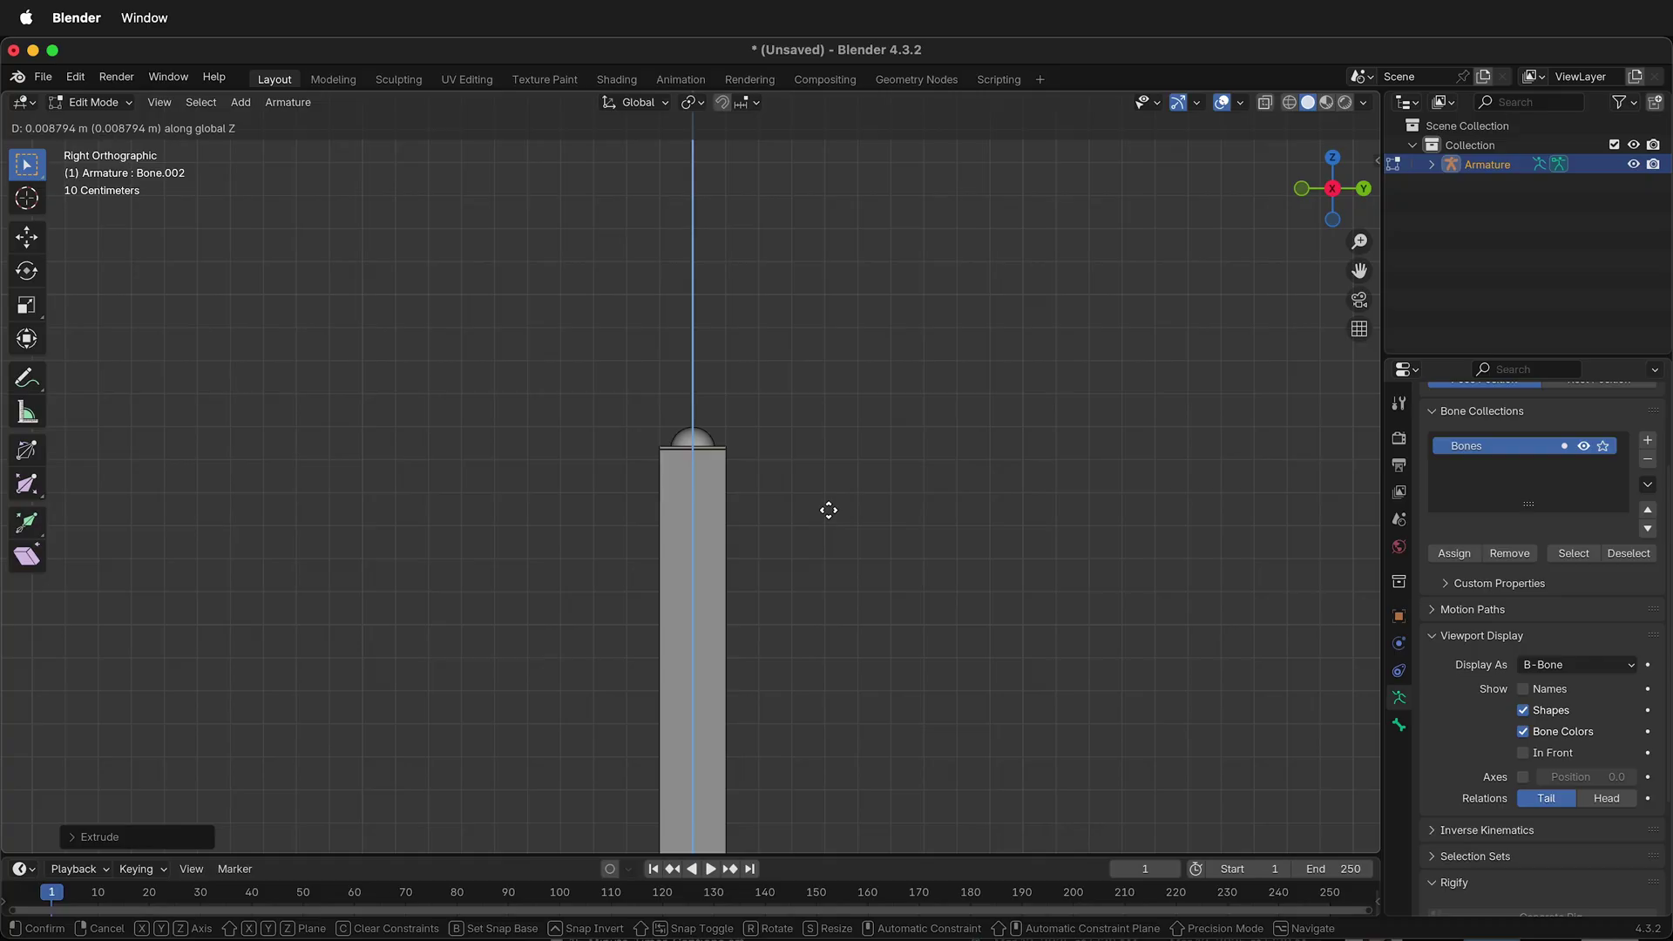
pyautogui.click(824, 443)
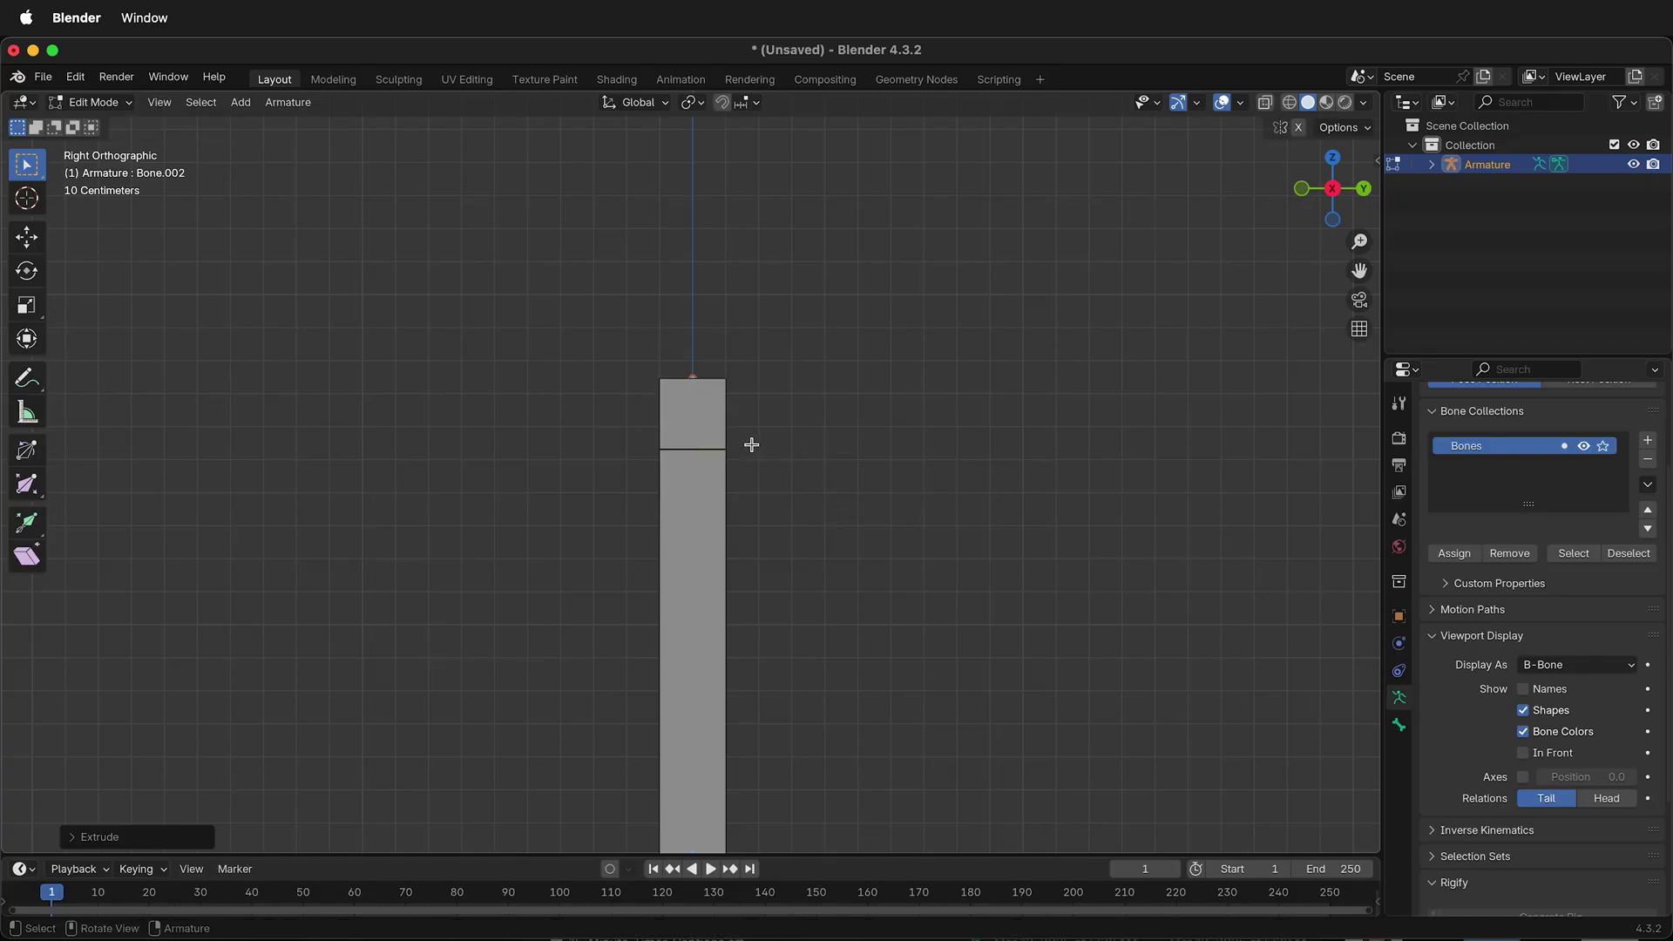
# - Use Alt+P Clear Parent on Bone.002 to unlink it from the bone below
pyautogui.scroll(-2, 751, 444)
pyautogui.scroll(3, 715, 405)
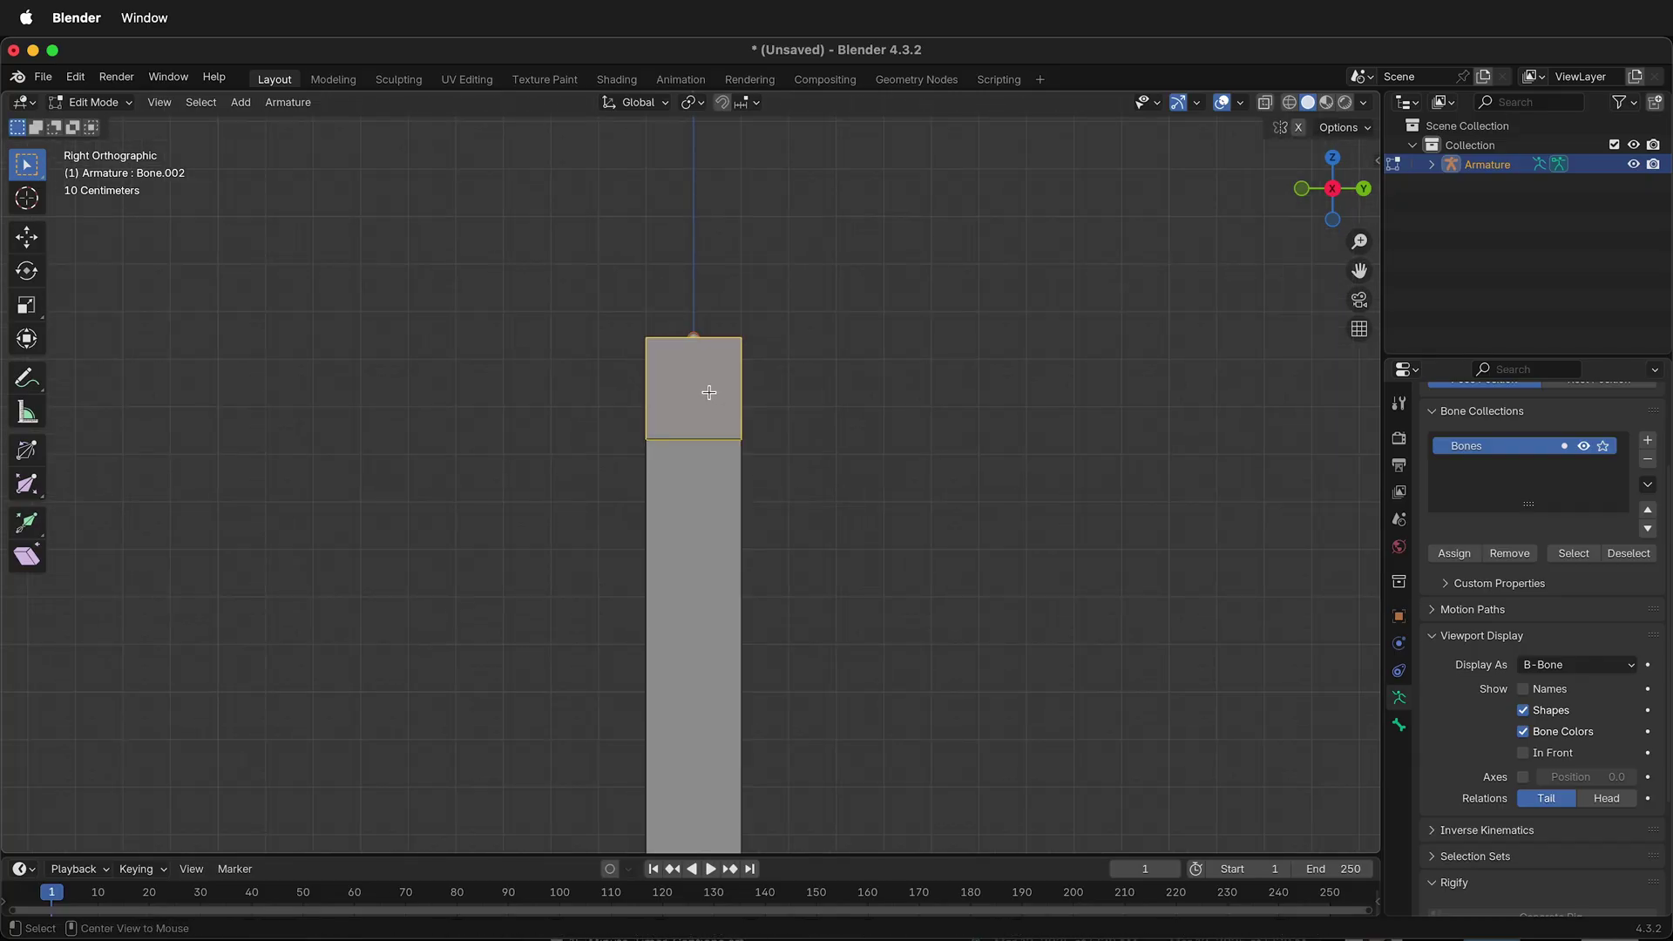
pyautogui.press('x')
pyautogui.hotkey('alt', 'p')
pyautogui.click(639, 385)
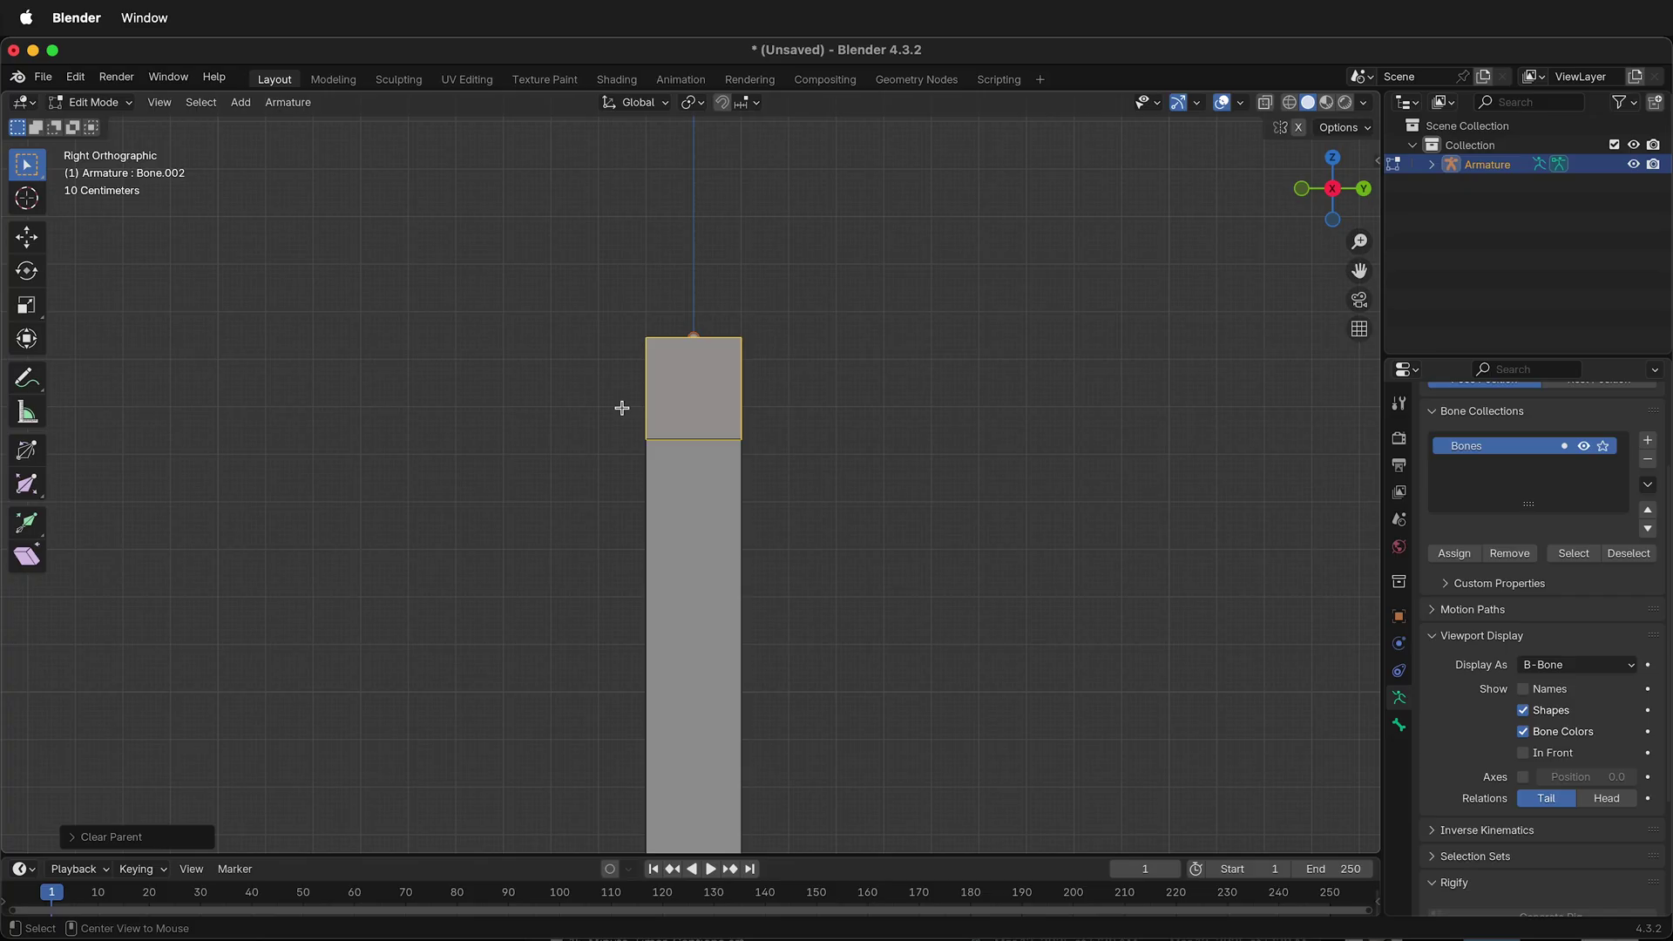
pyautogui.hotkey('alt', 'p')
pyautogui.click(625, 390)
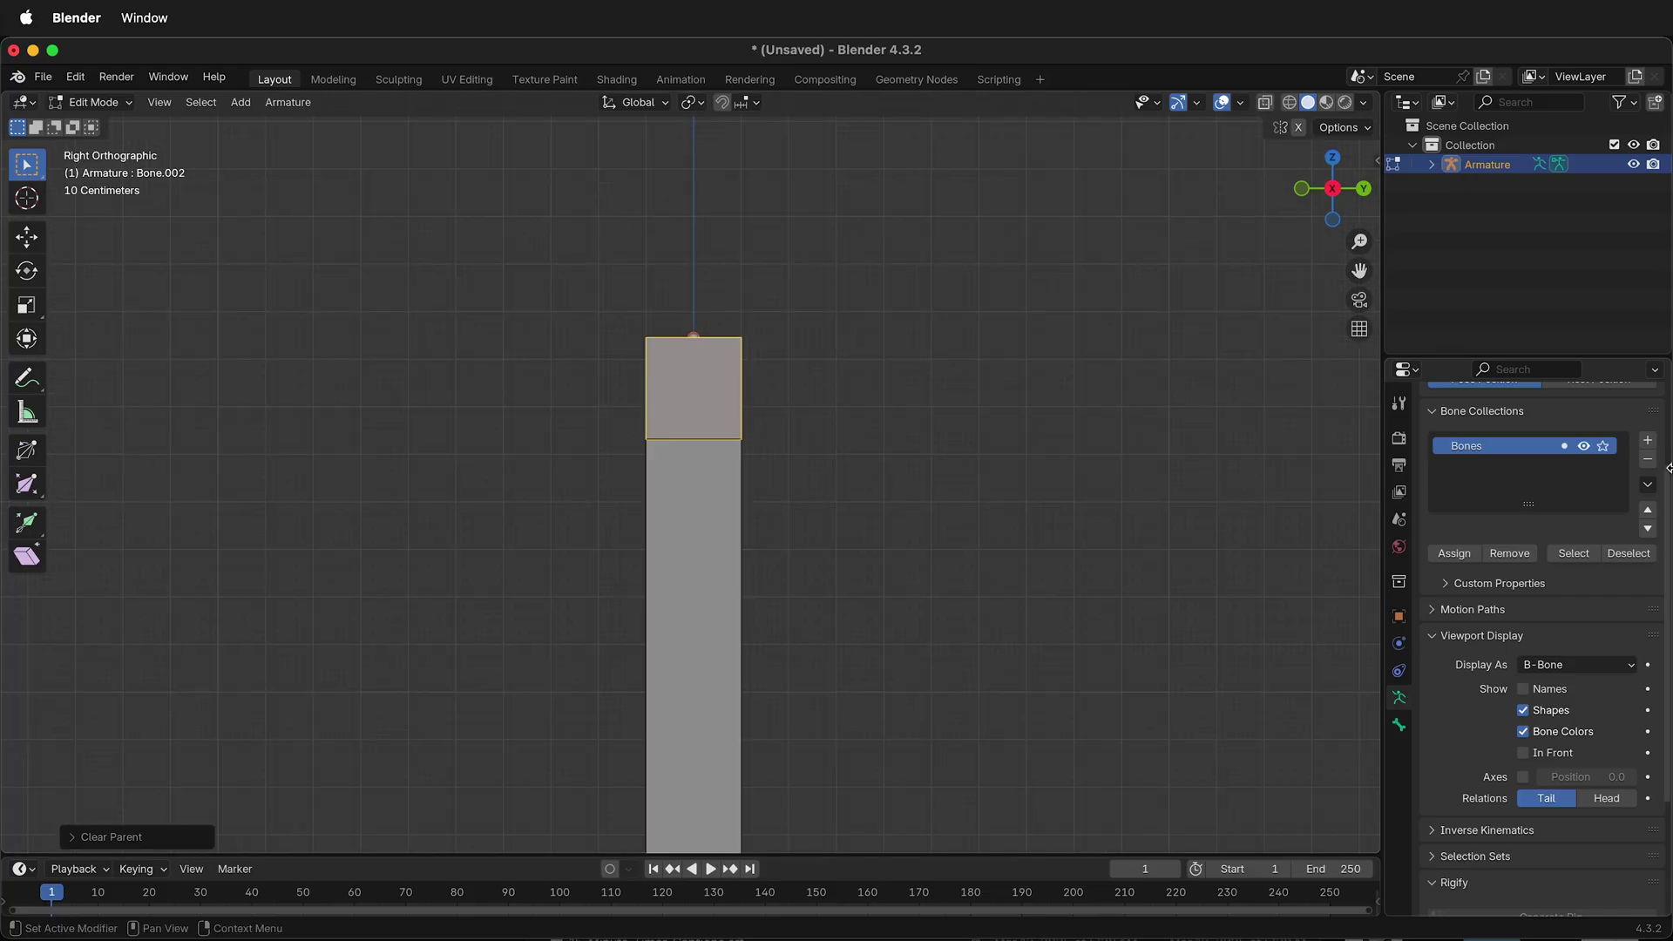
# - Name the top bone 'End' in the Bone properties
pyautogui.scroll(2, 1520, 534)
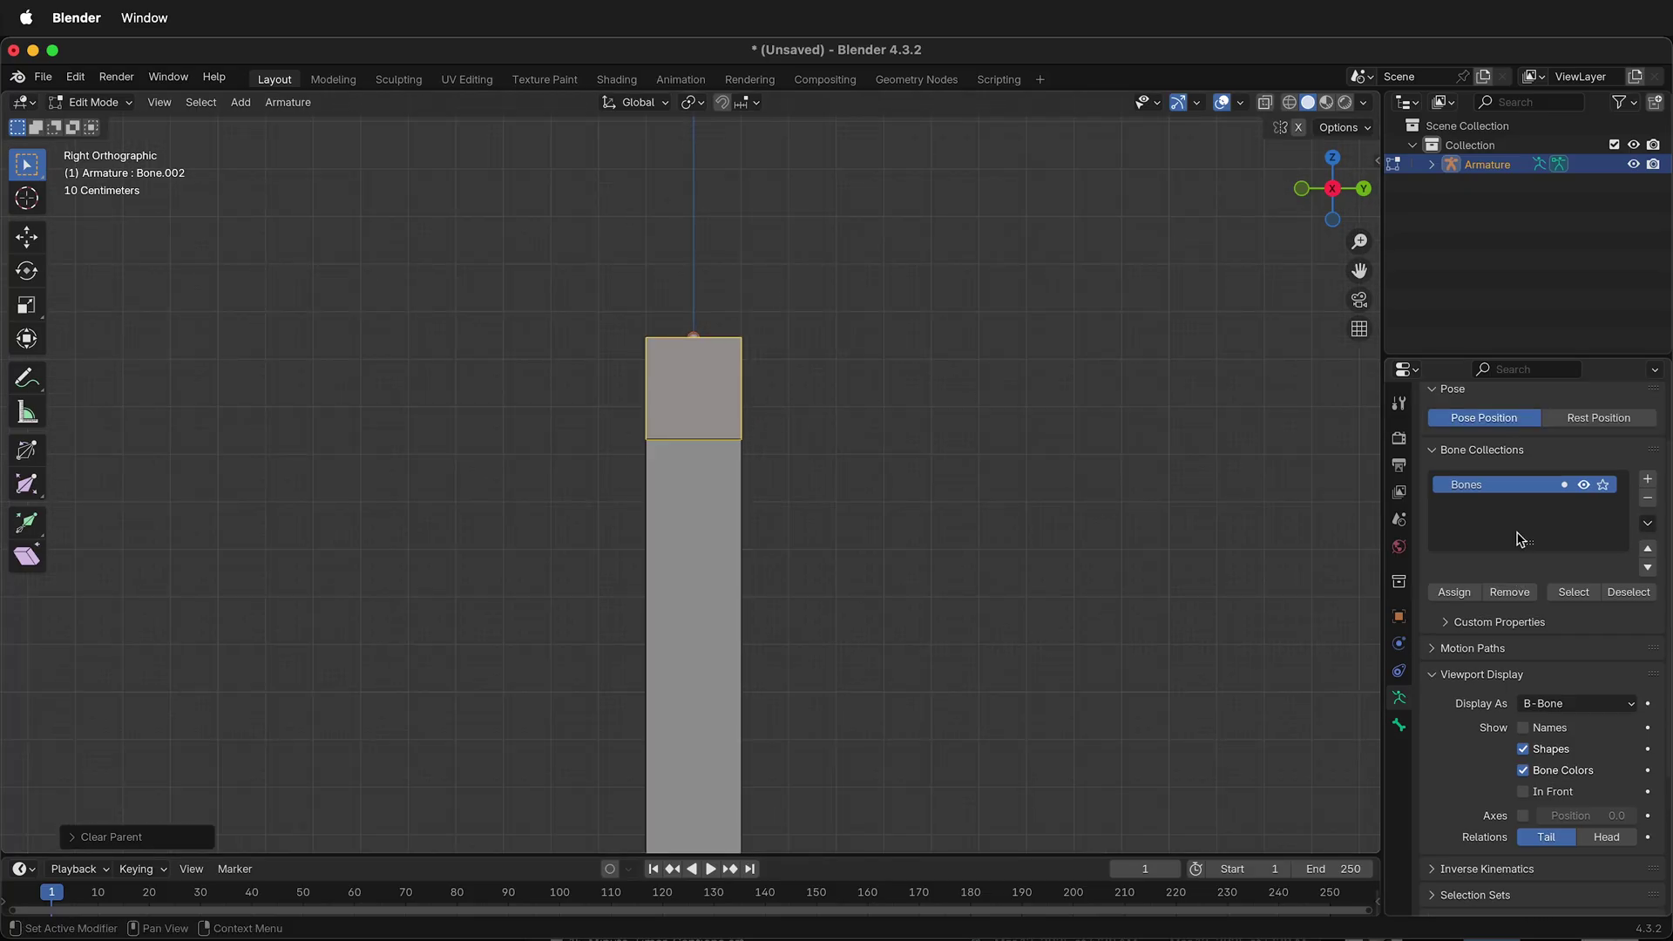
pyautogui.click(1400, 726)
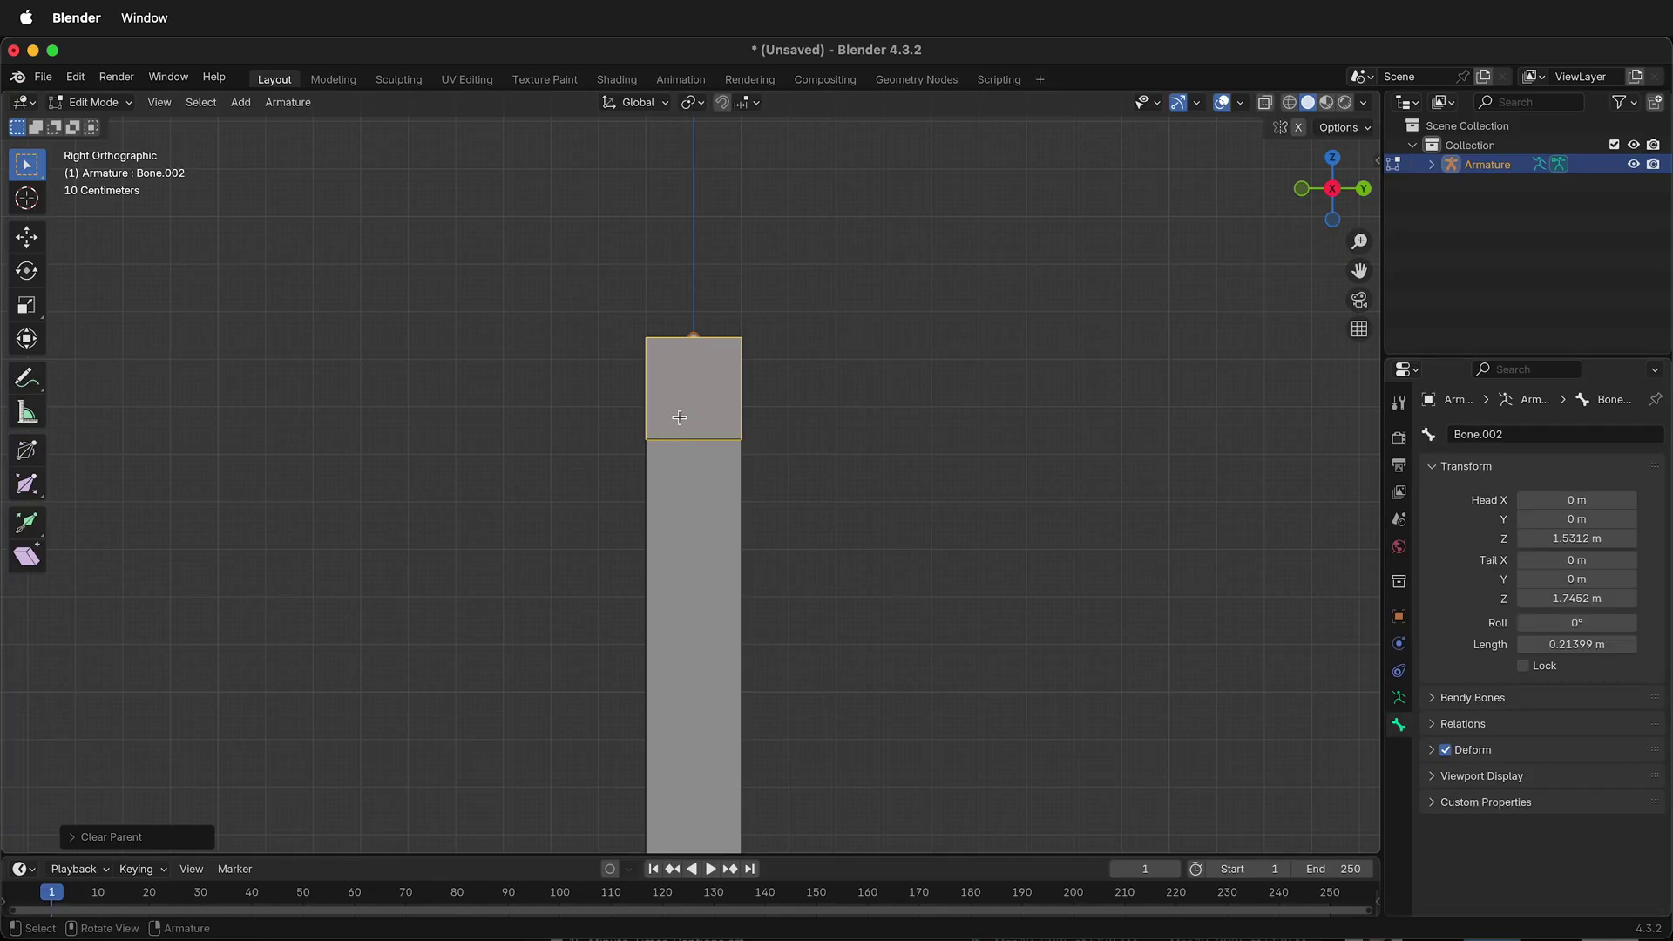
pyautogui.click(1566, 435)
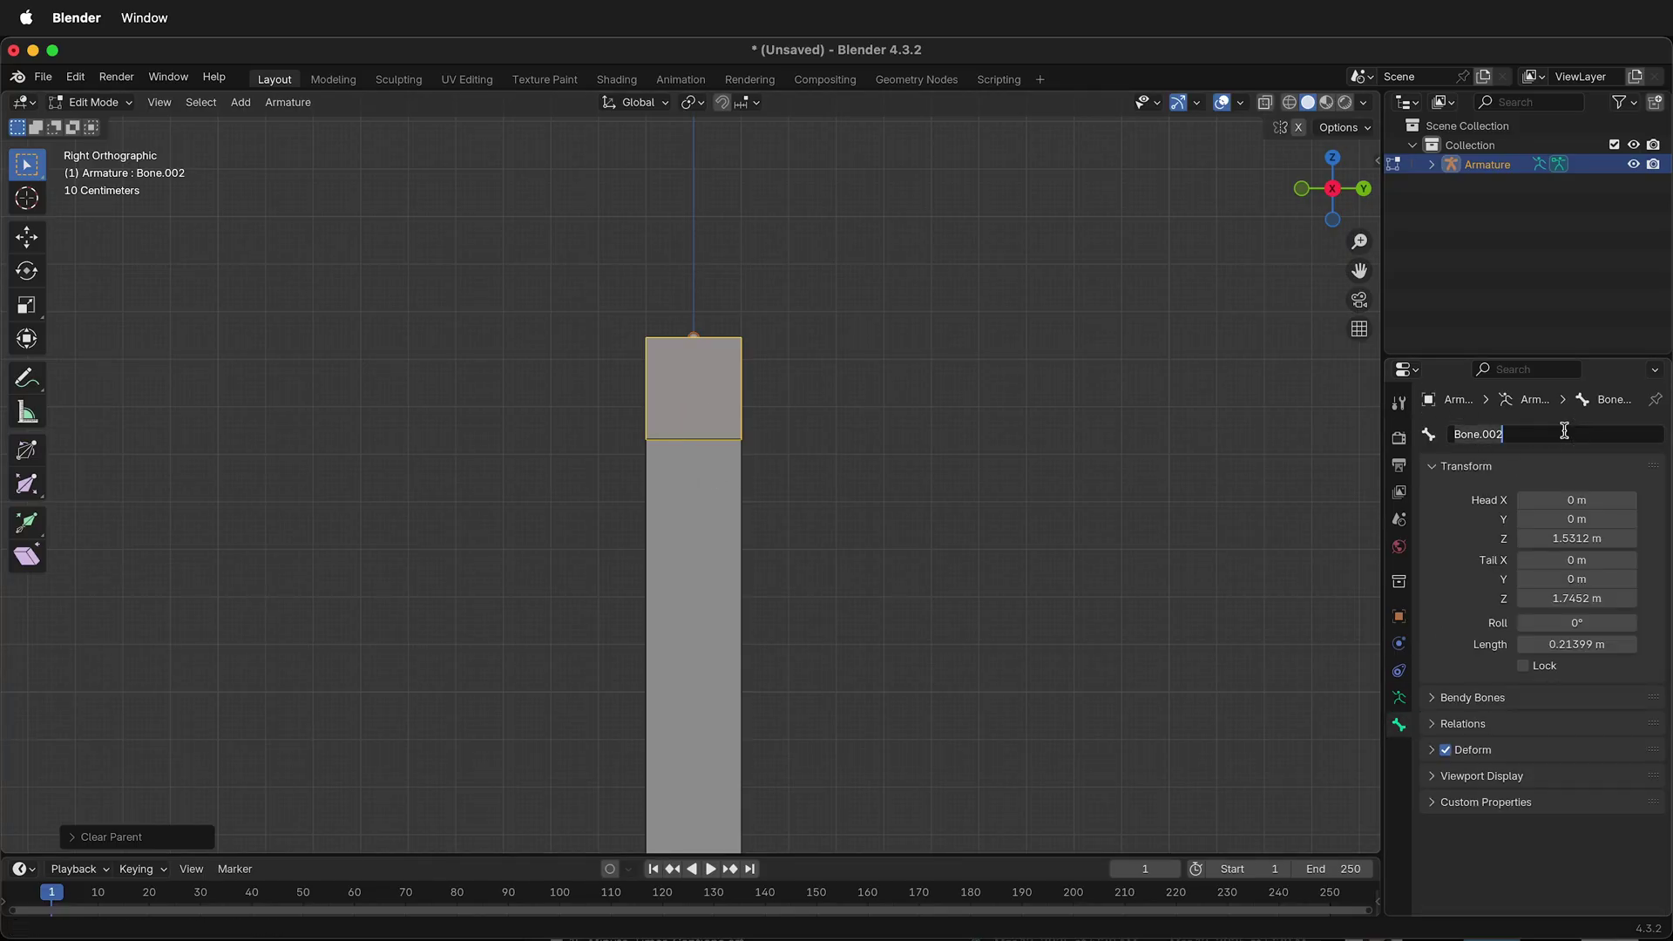
pyautogui.write('End')
pyautogui.press('Return')
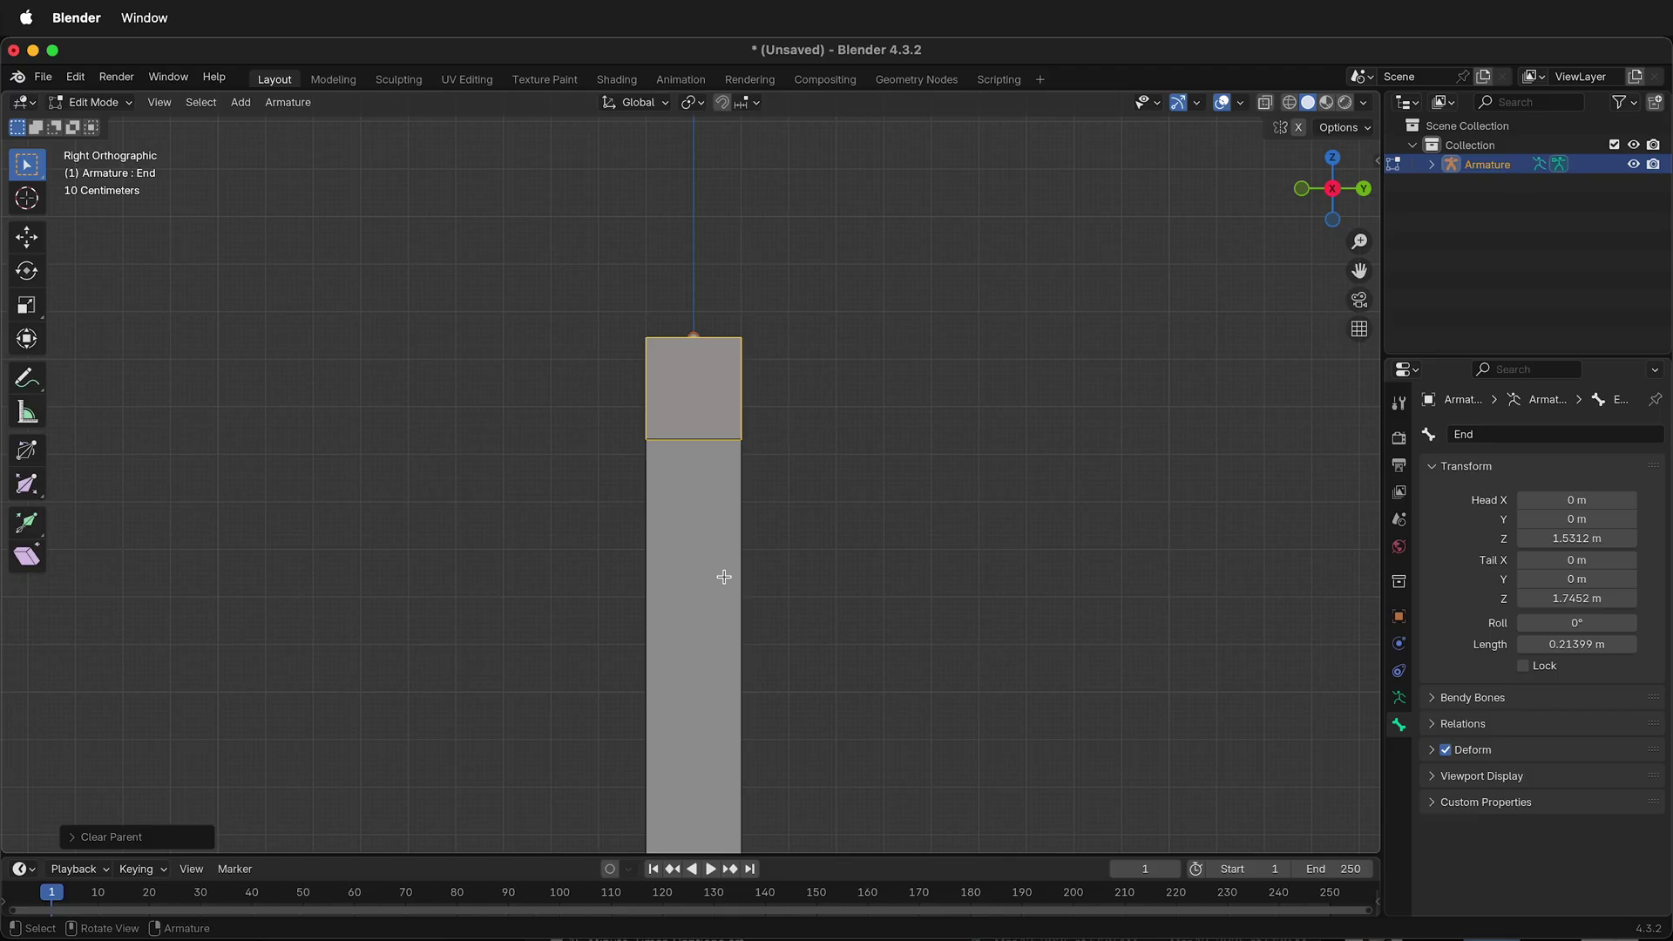
# - Rename the middle bone 'Bendy Bone' and the bottom bone 'Start'
pyautogui.click(720, 579)
pyautogui.click(1549, 436)
pyautogui.write('Bend')
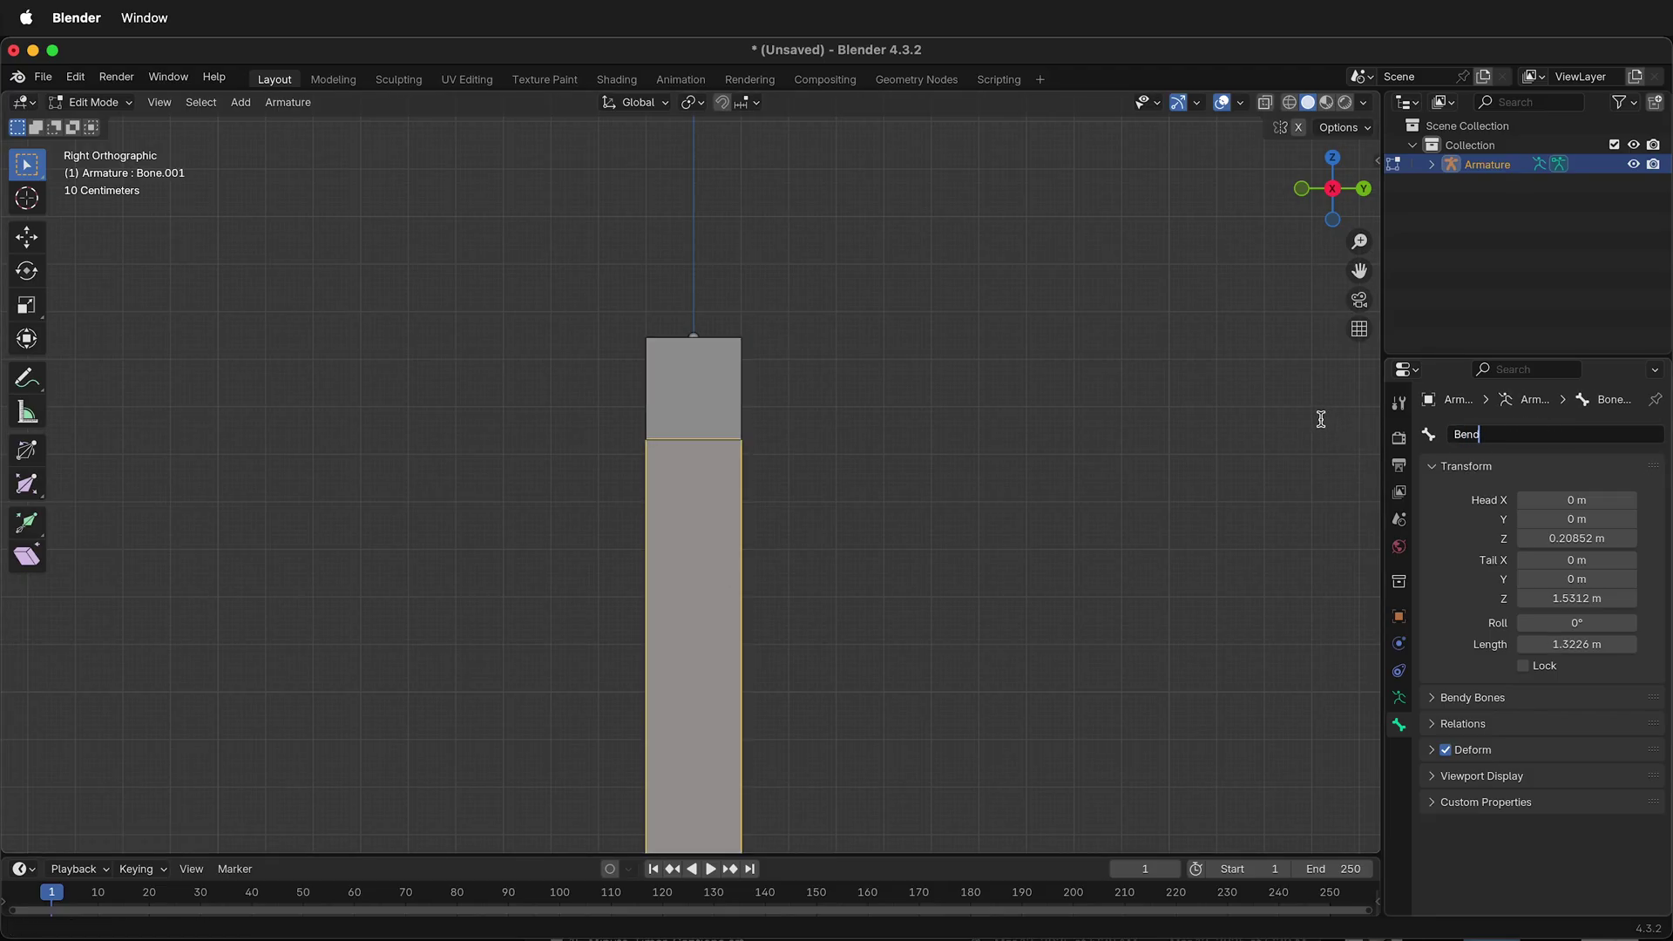
pyautogui.write('y Bone')
pyautogui.press('Return')
pyautogui.scroll(-3, 773, 608)
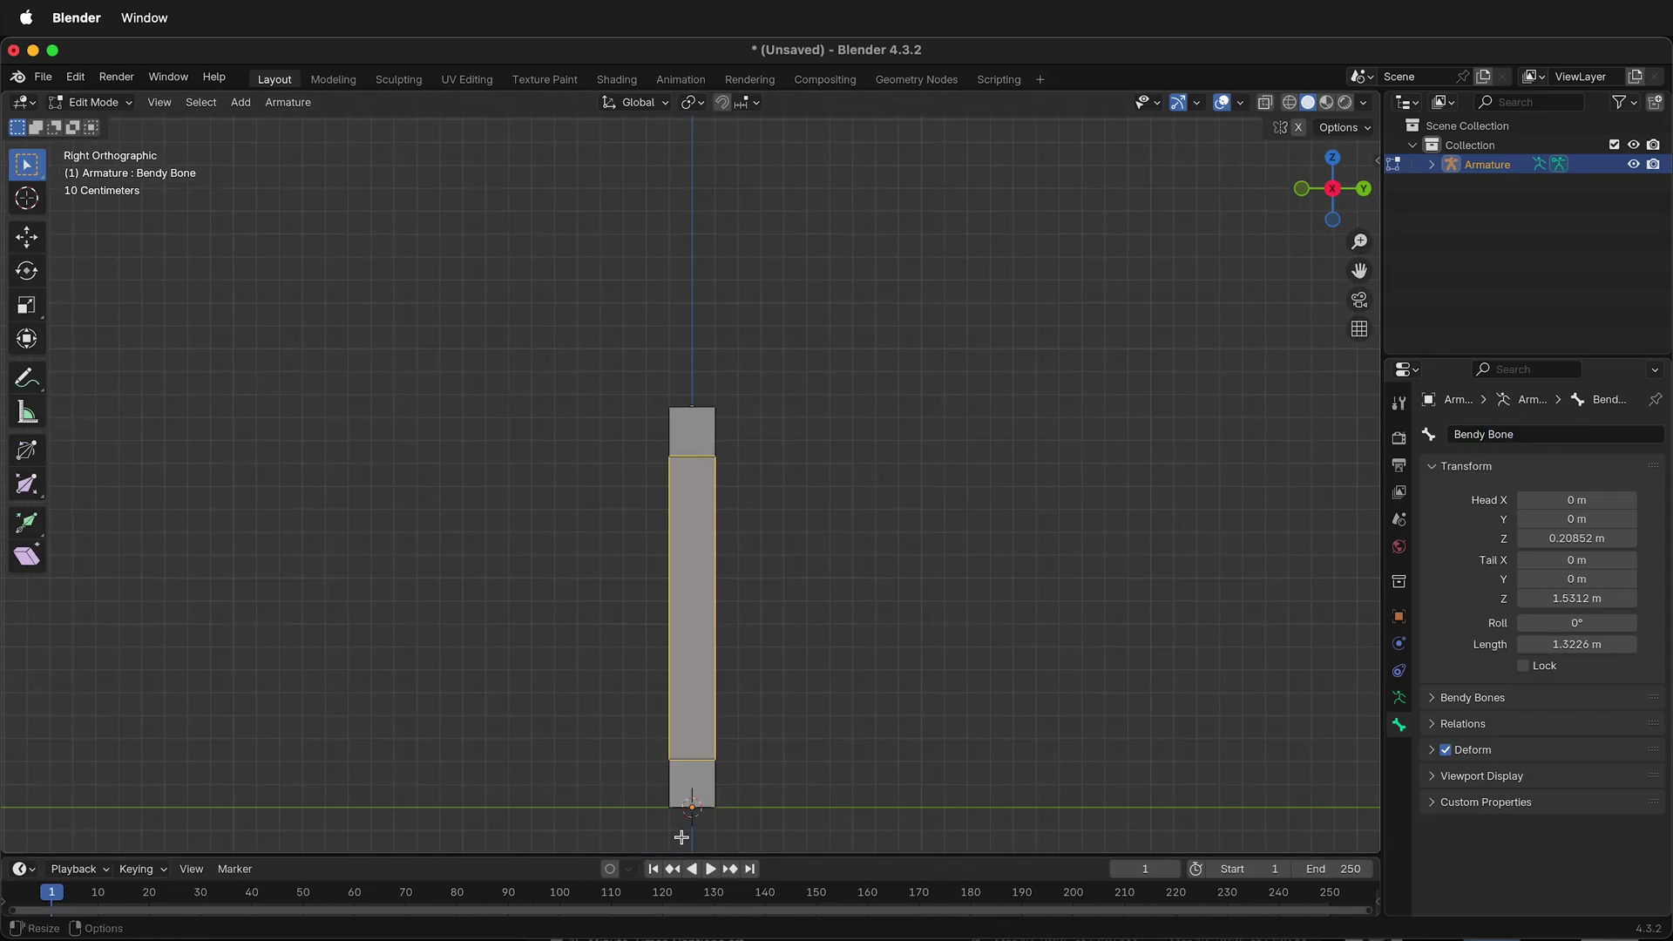
pyautogui.click(692, 783)
pyautogui.click(1544, 430)
pyautogui.write('Start')
pyautogui.press('Return')
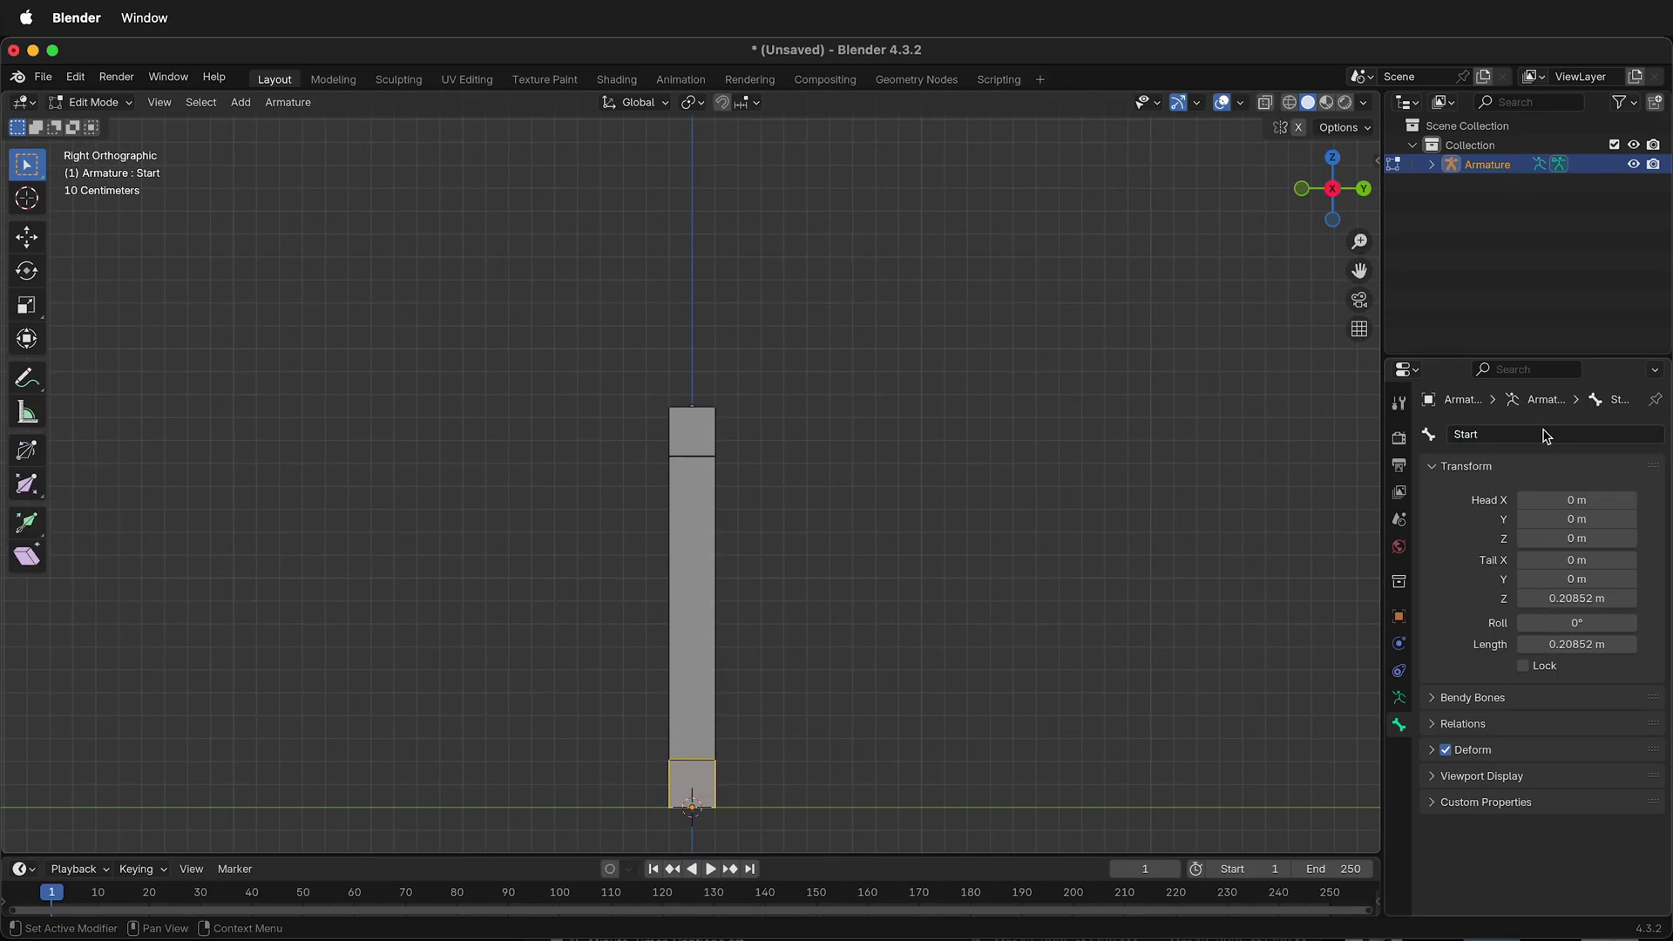
# - Scale the middle Bendy Bone's B-Bone display down to 0.408 with Armature > Transform > Scale BBone
pyautogui.click(703, 588)
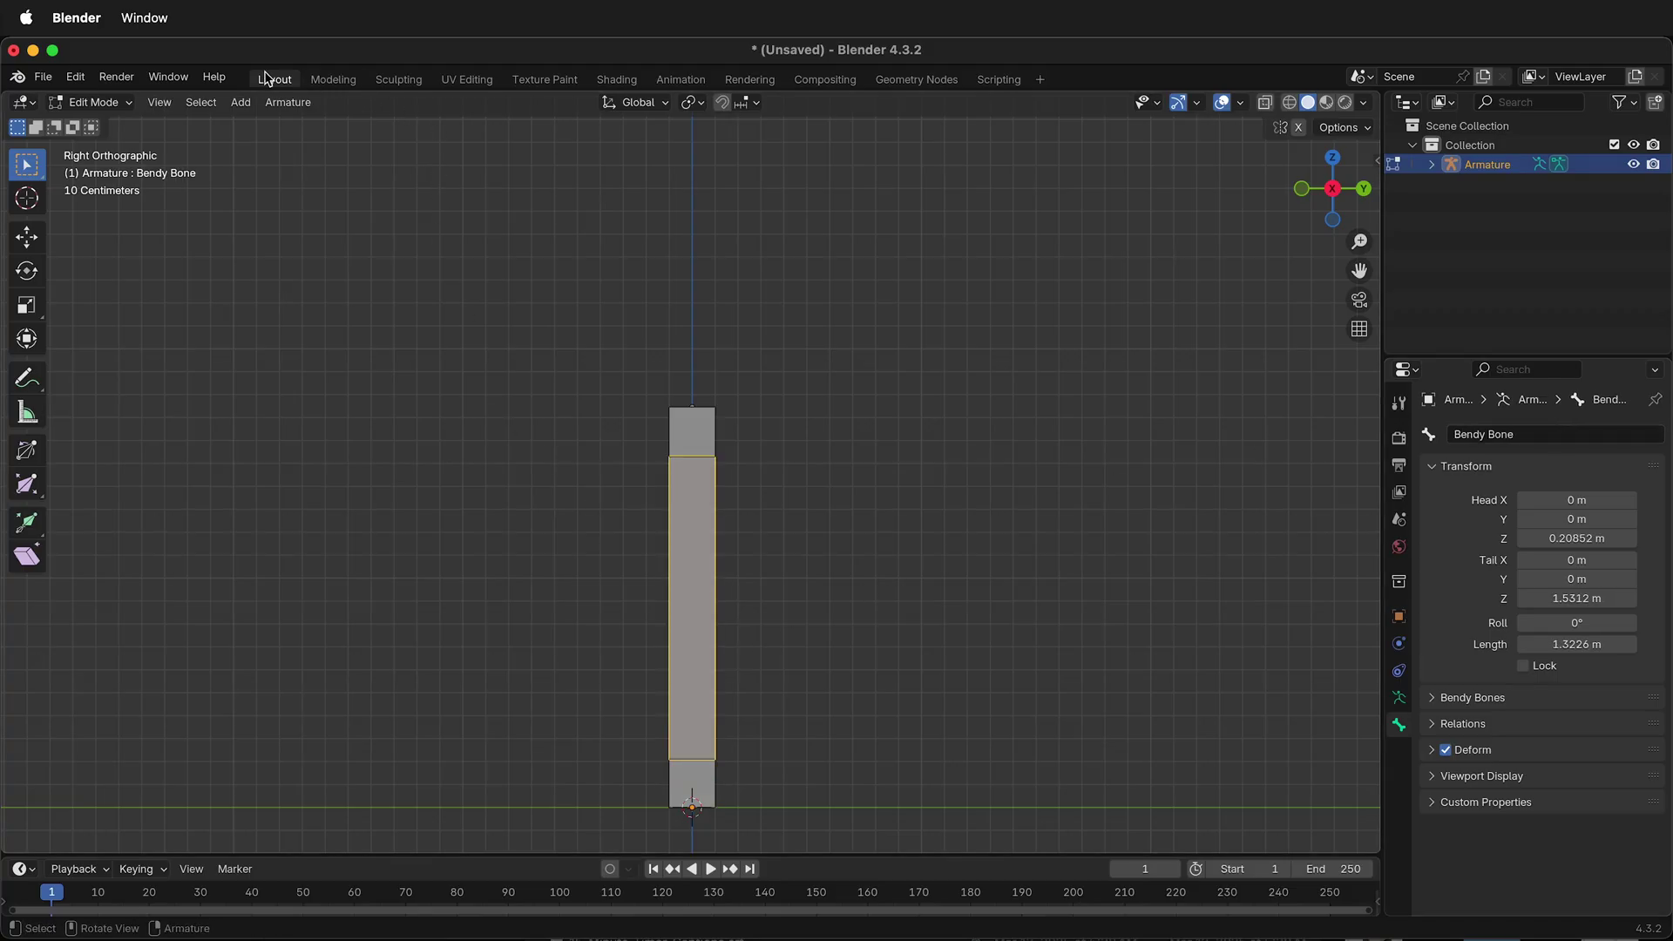
pyautogui.click(287, 105)
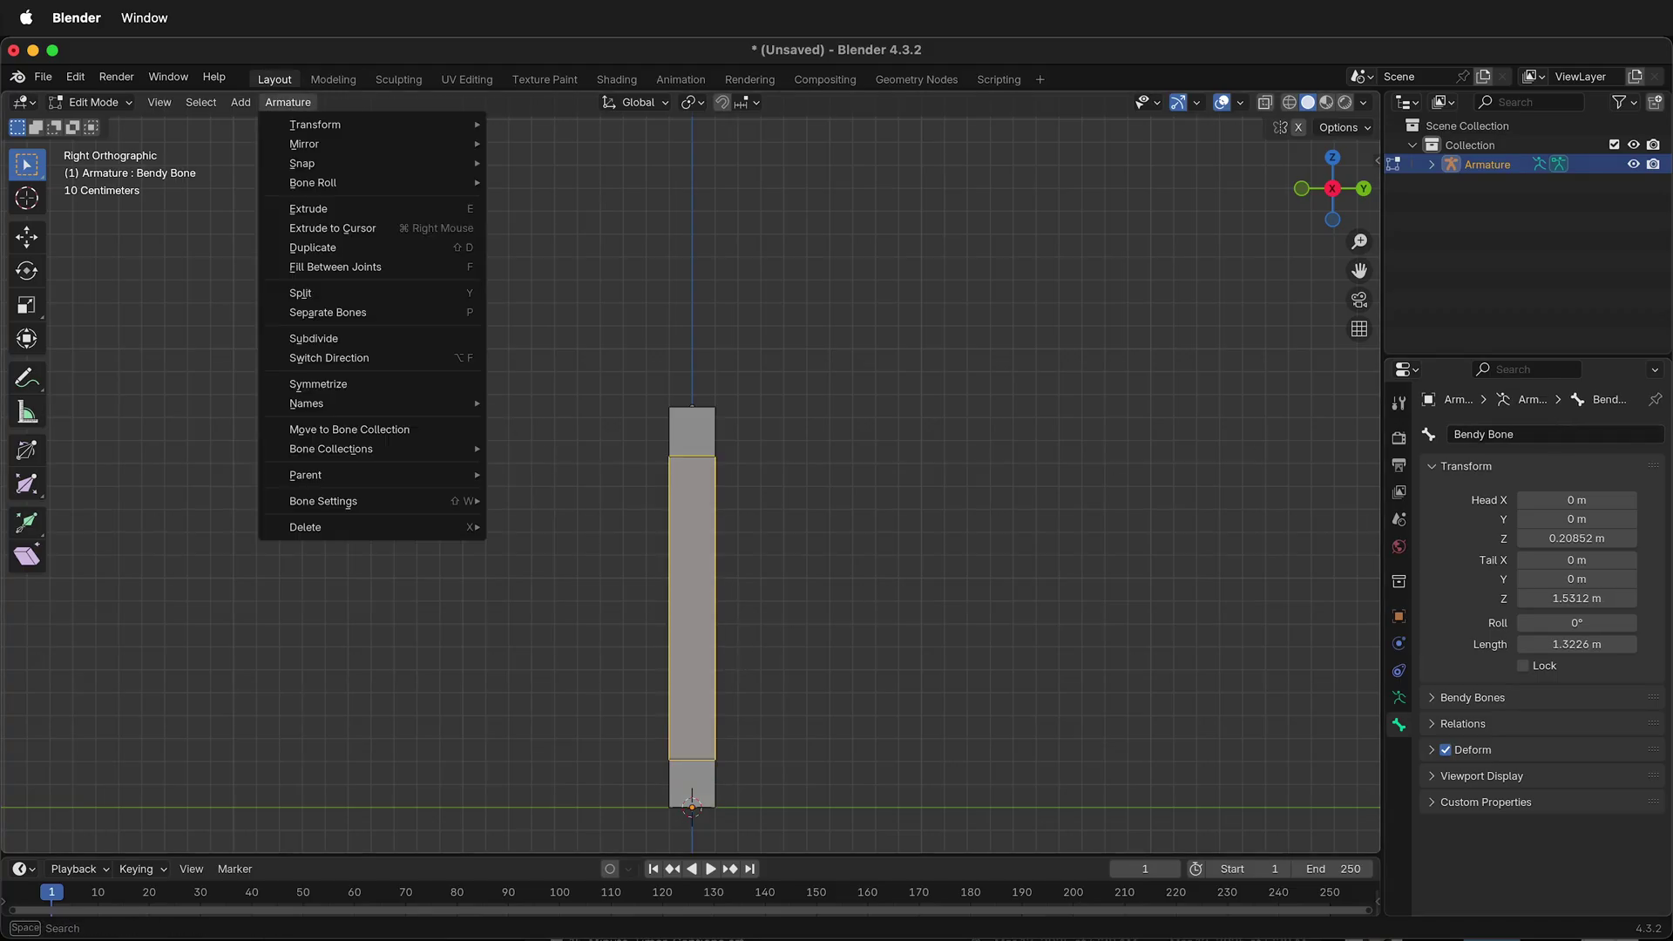
pyautogui.moveTo(304, 129)
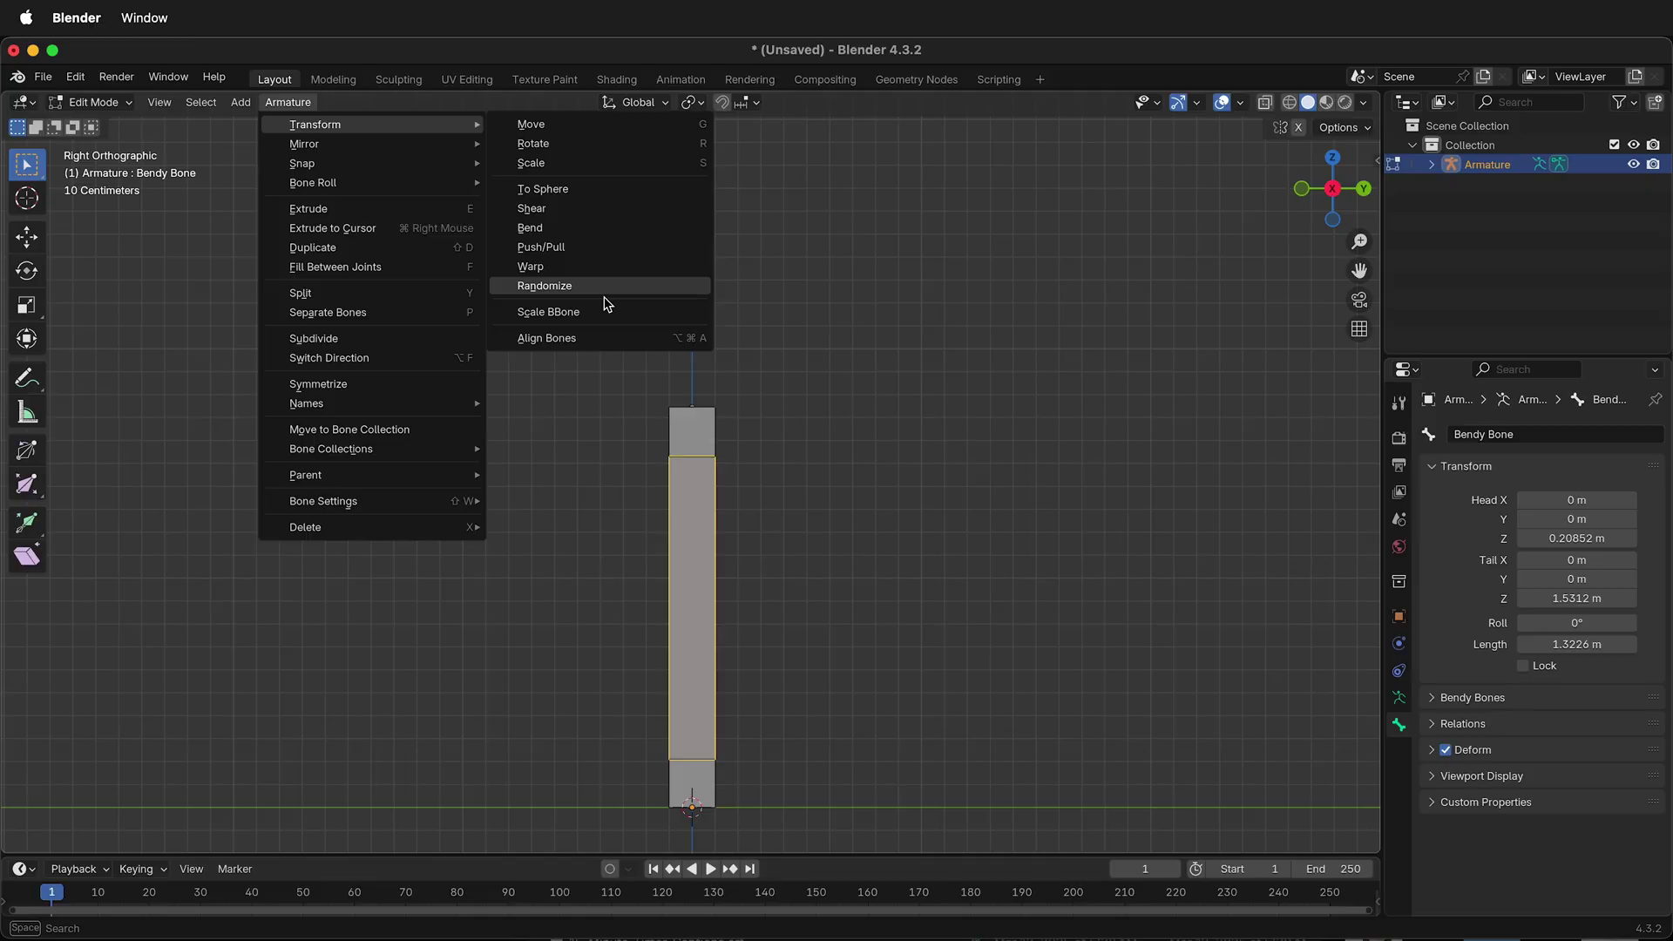
pyautogui.click(604, 311)
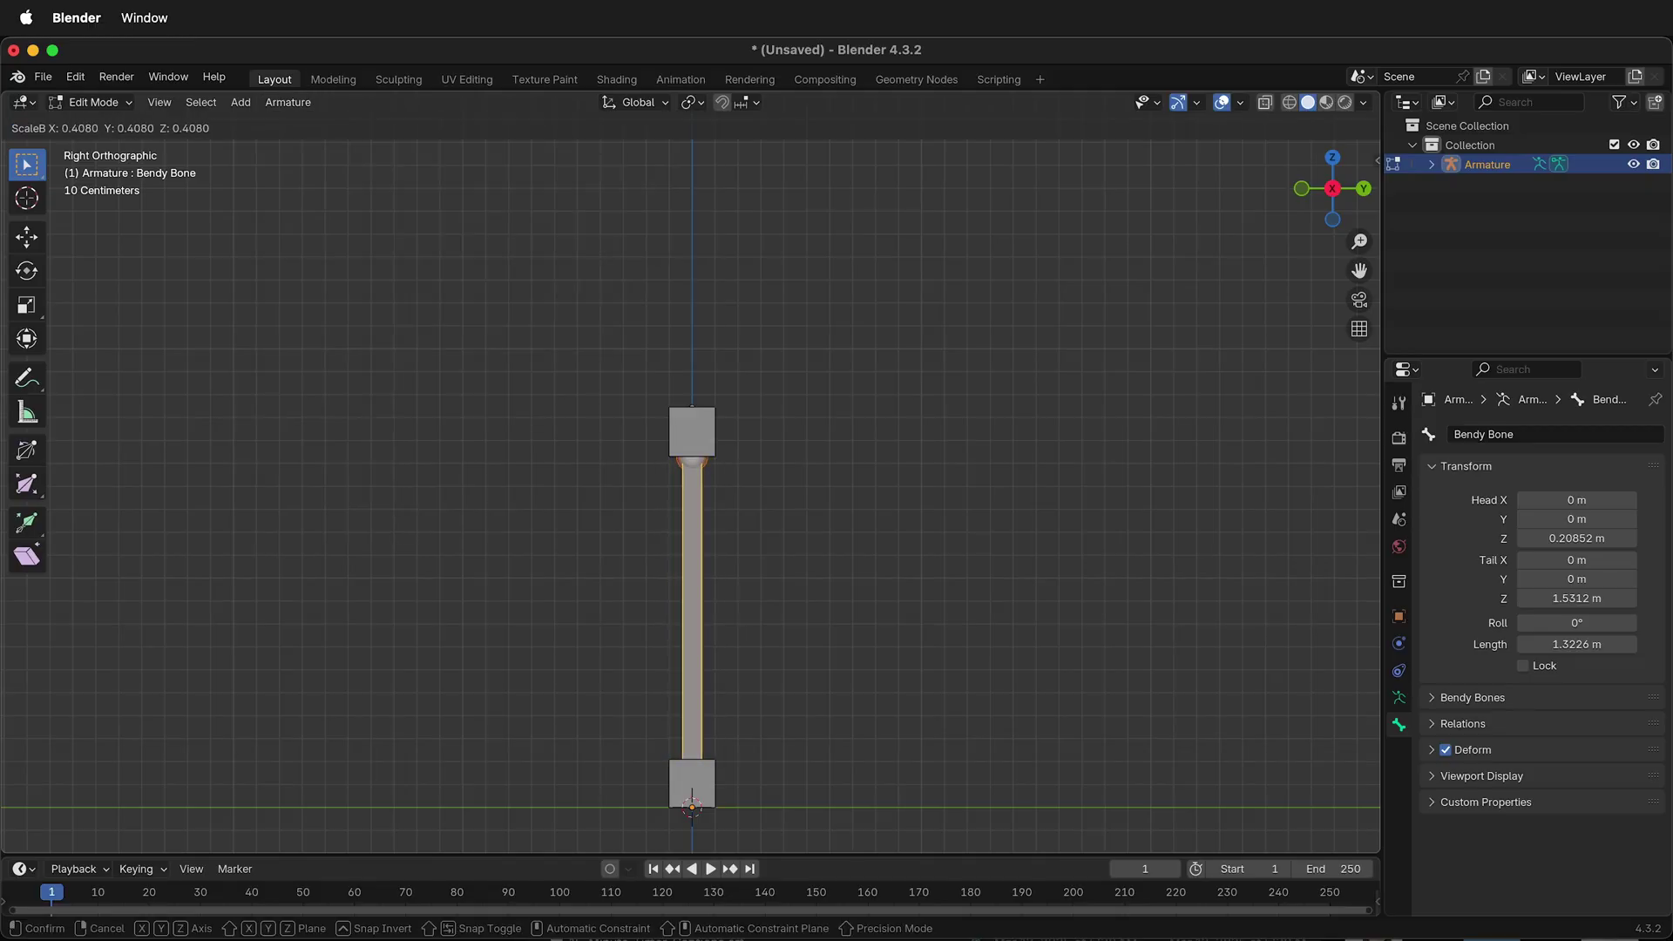
pyautogui.click(866, 691)
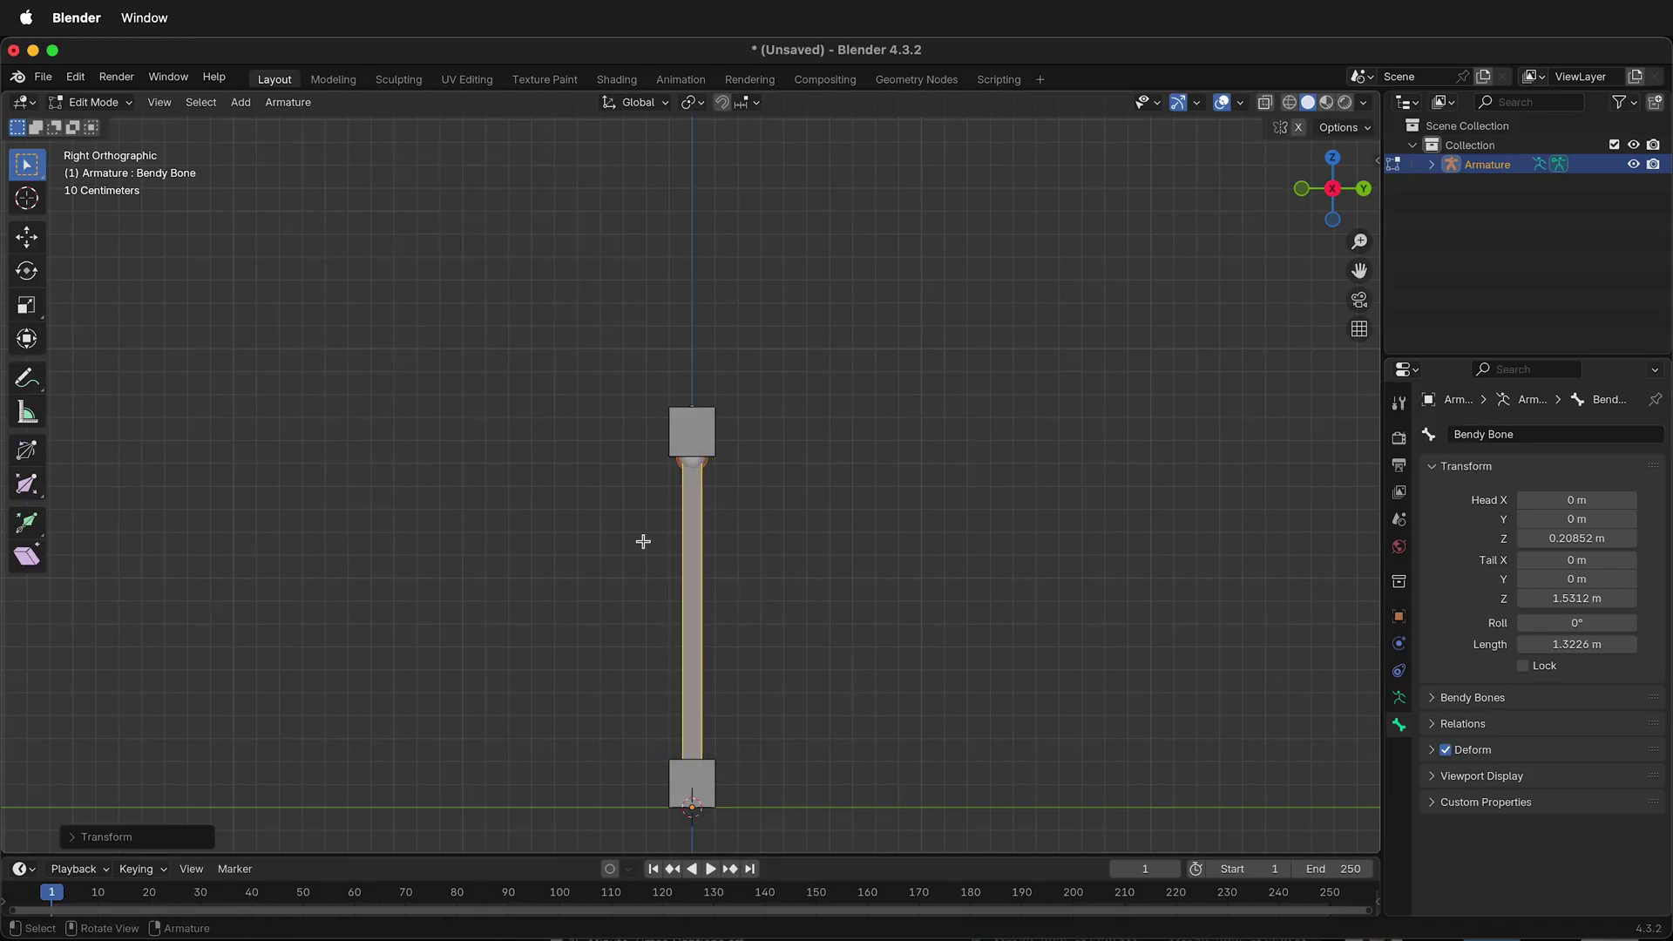
# - Set the Bendy Bone's B-Bone Segments to 25, then deselect it
pyautogui.click(1436, 697)
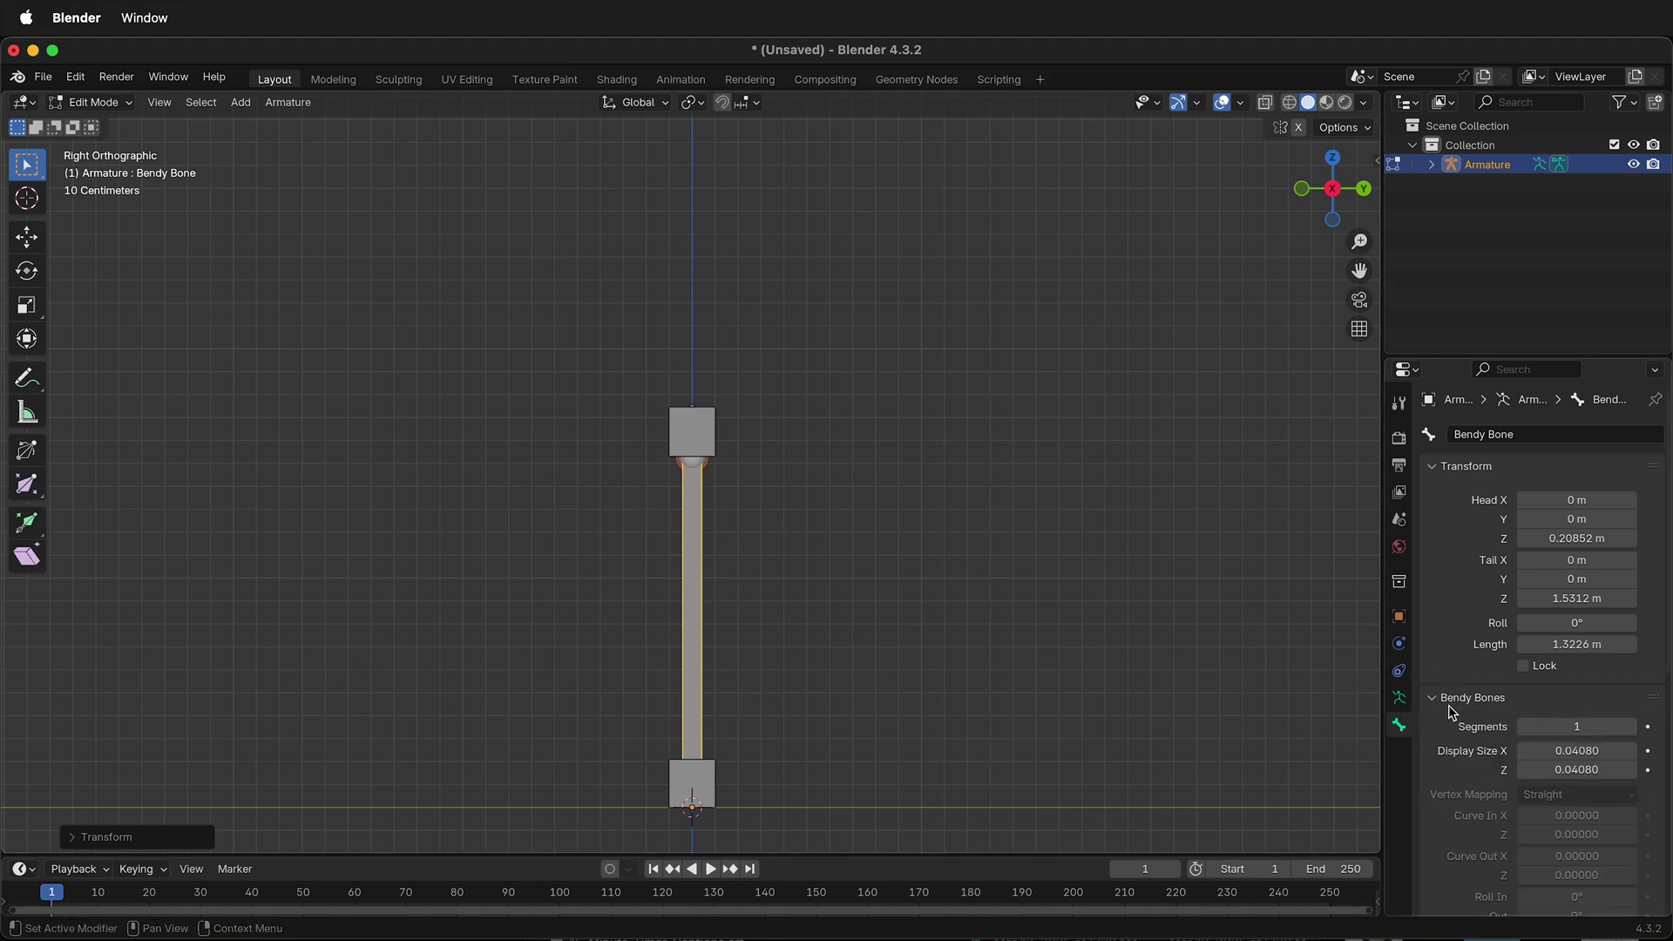
pyautogui.click(1576, 725)
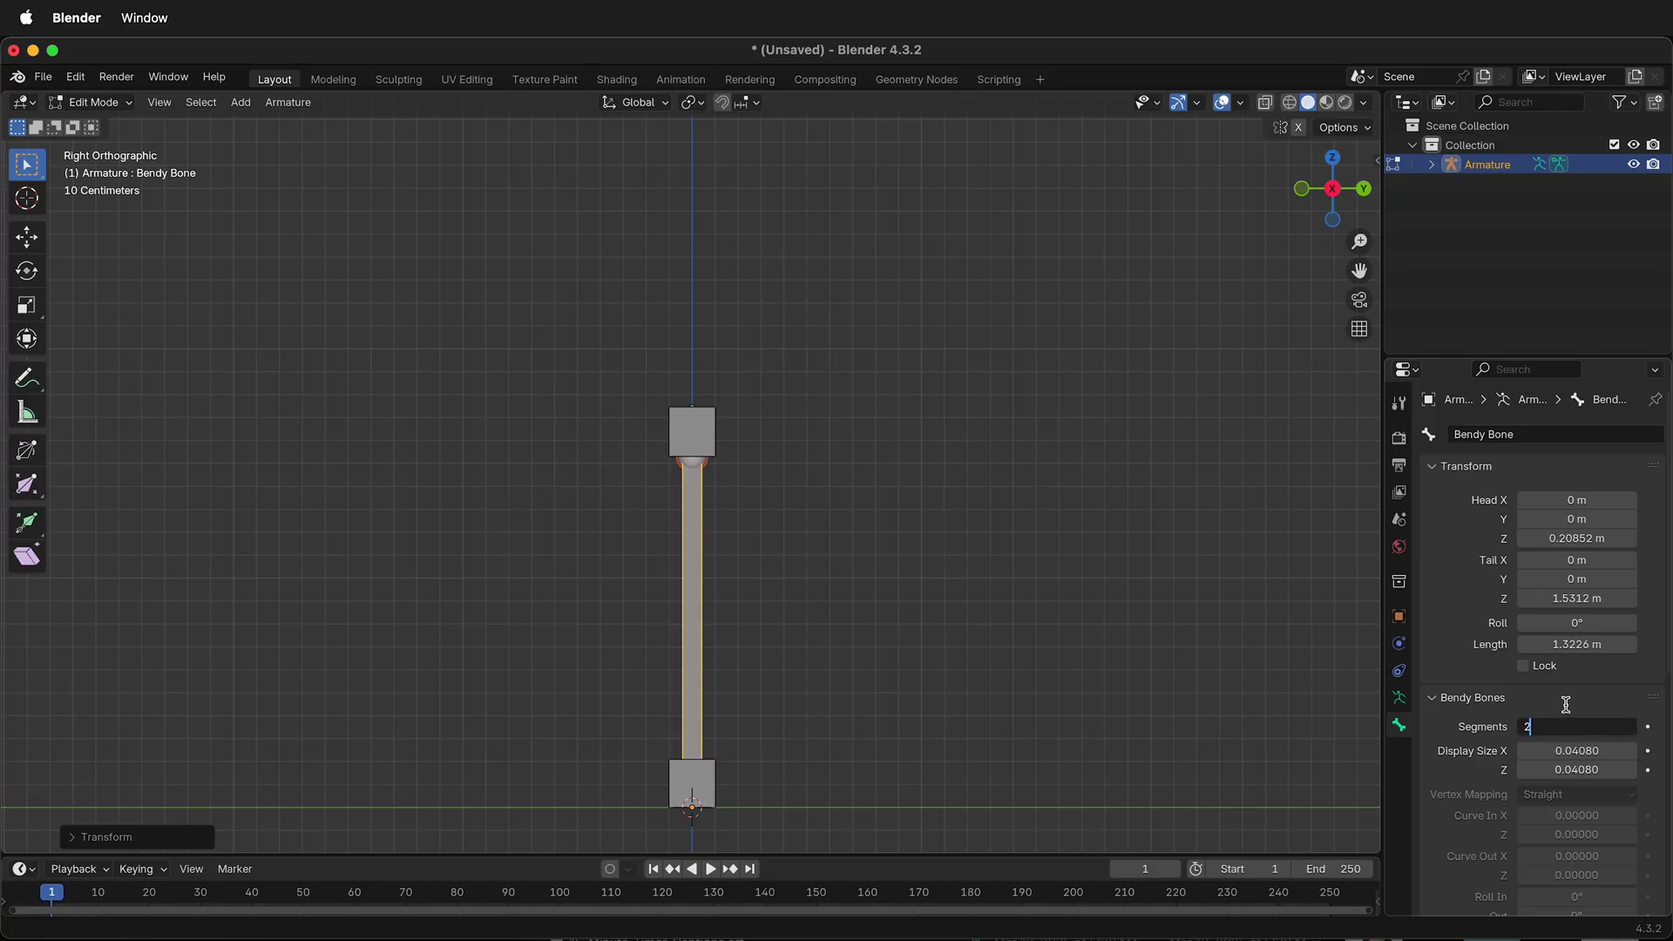
pyautogui.press('Return')
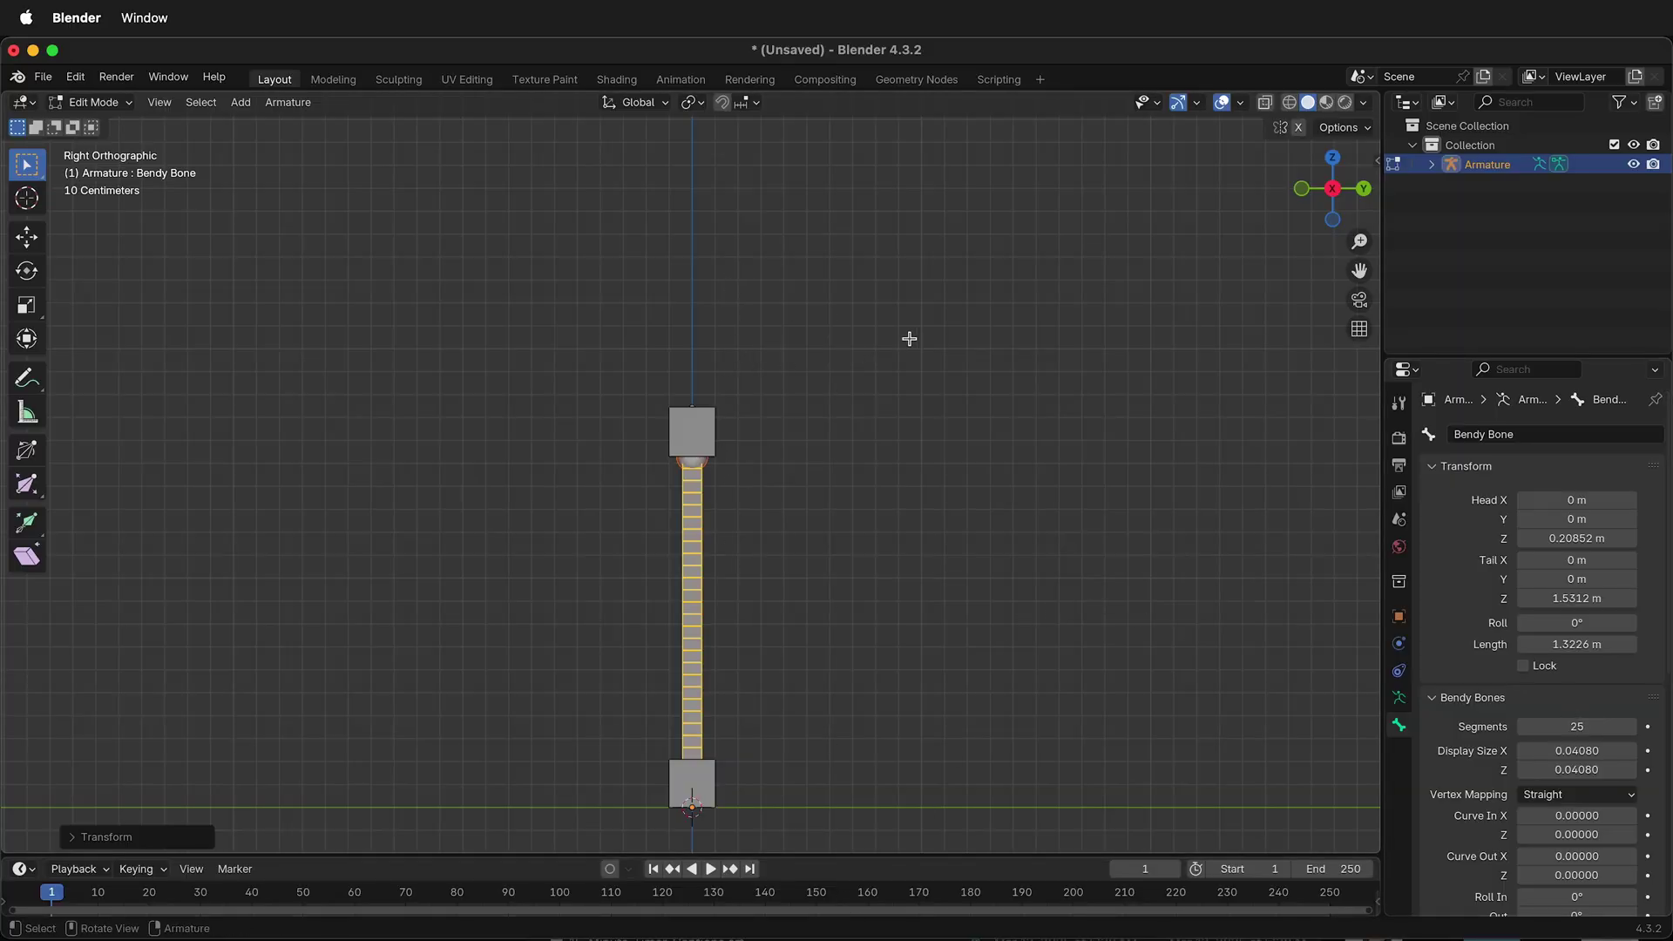
pyautogui.click(781, 313)
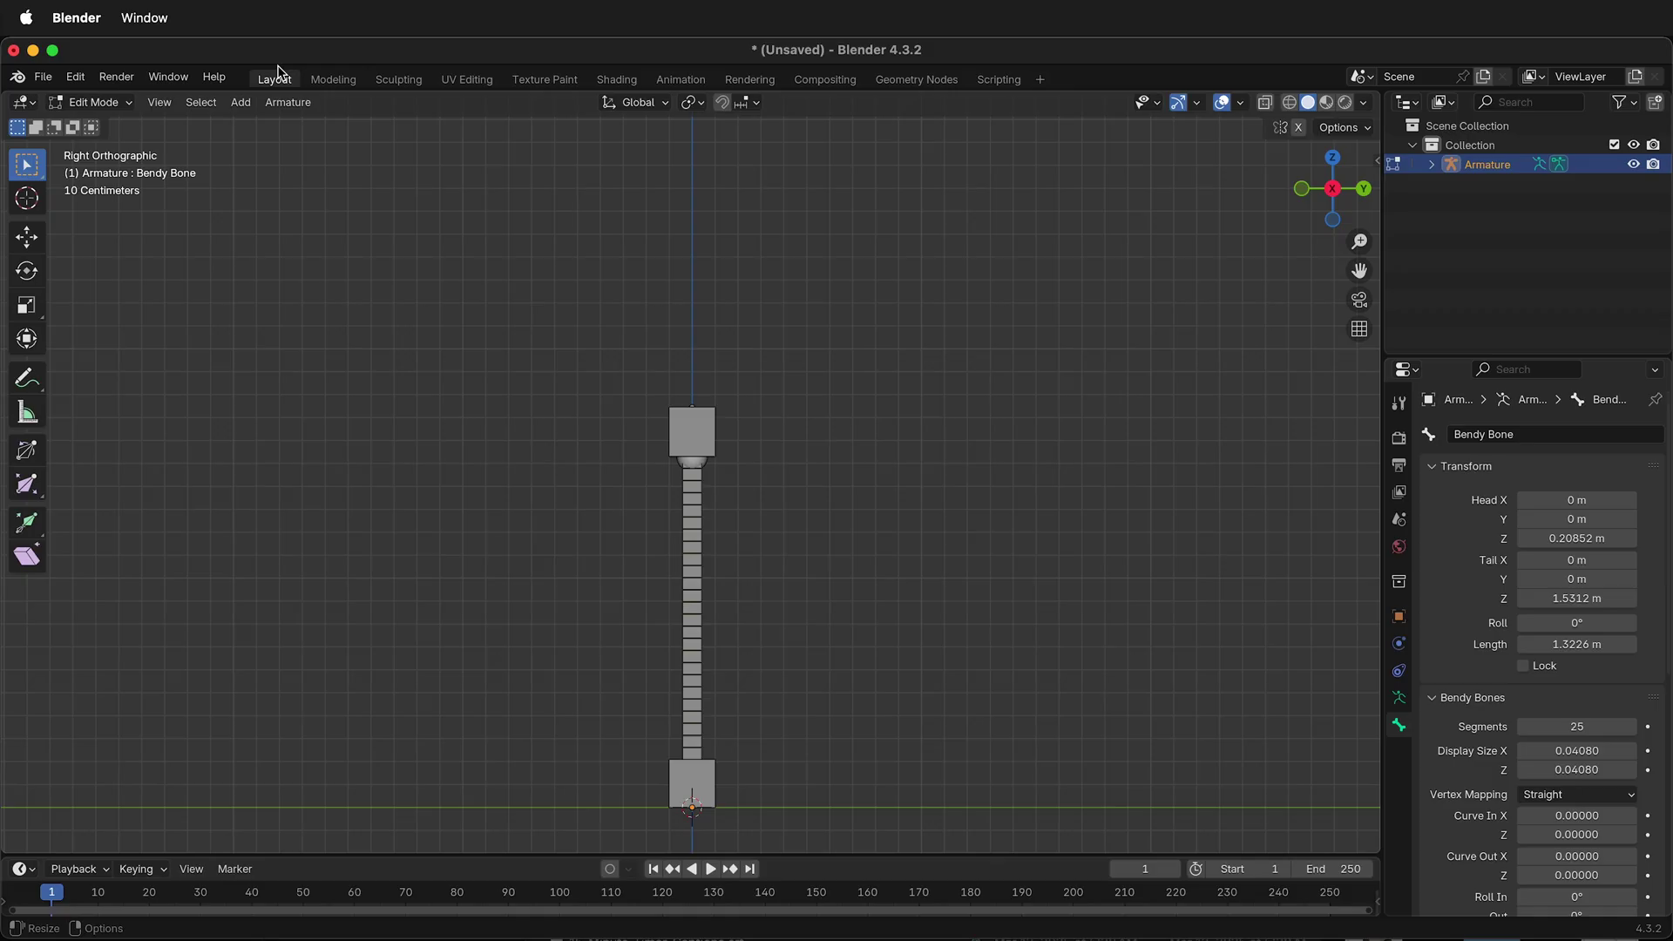
# - In Pose Mode, add a Stretch To constraint on the Bendy Bone targeting the End bone
pyautogui.click(120, 104)
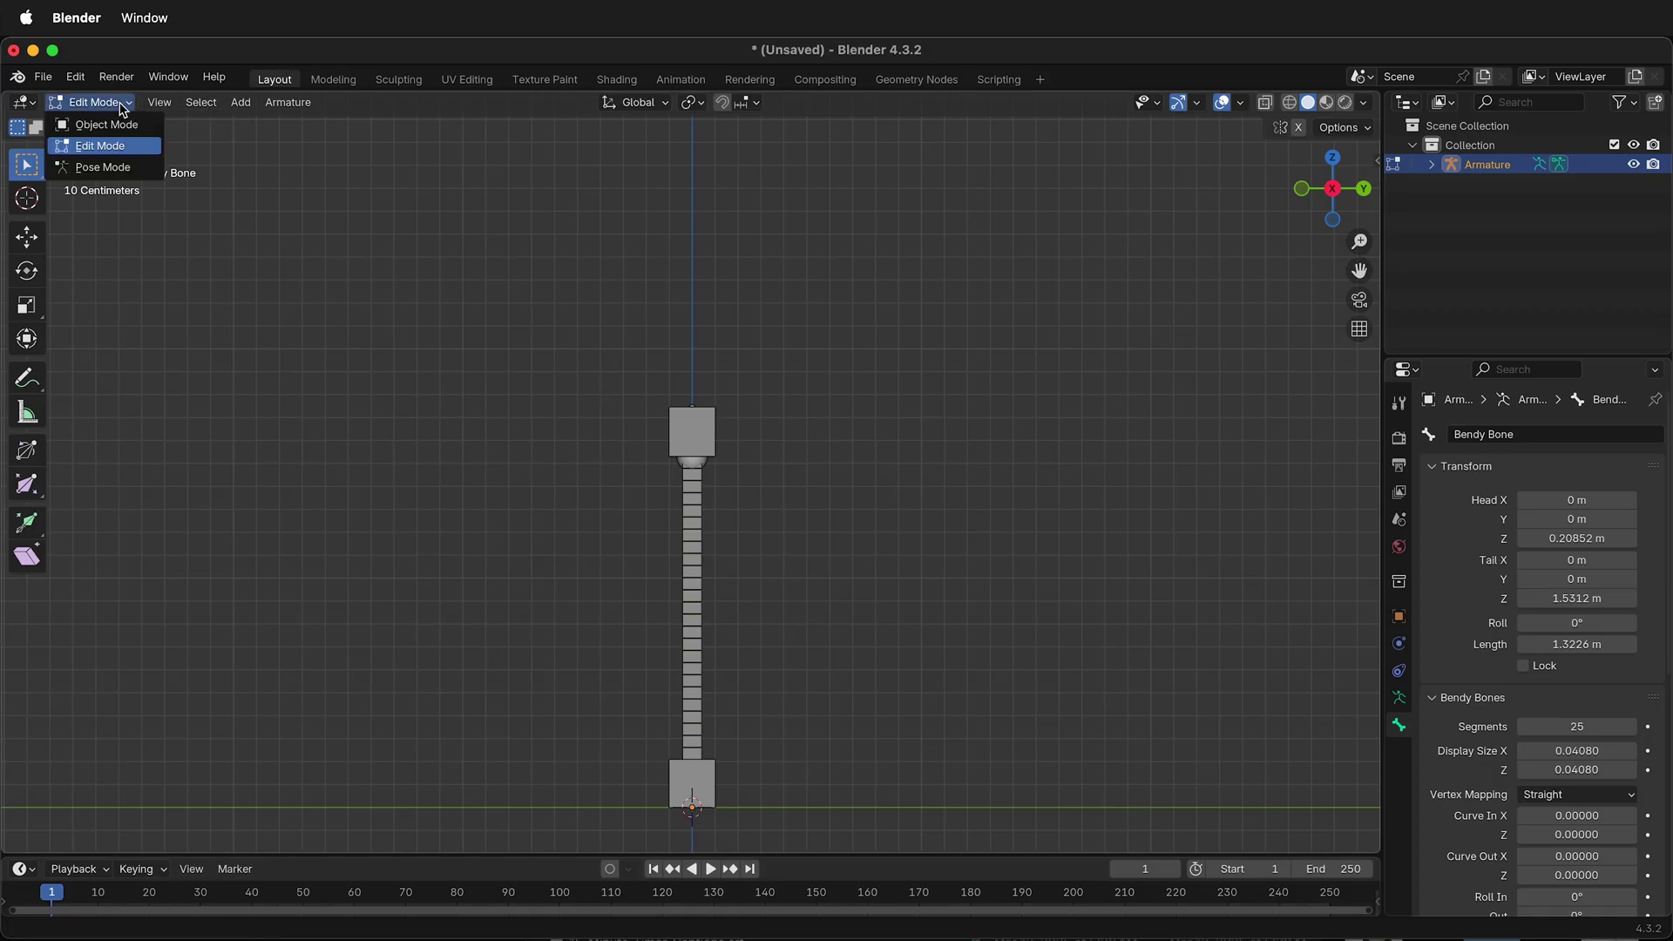
pyautogui.click(128, 168)
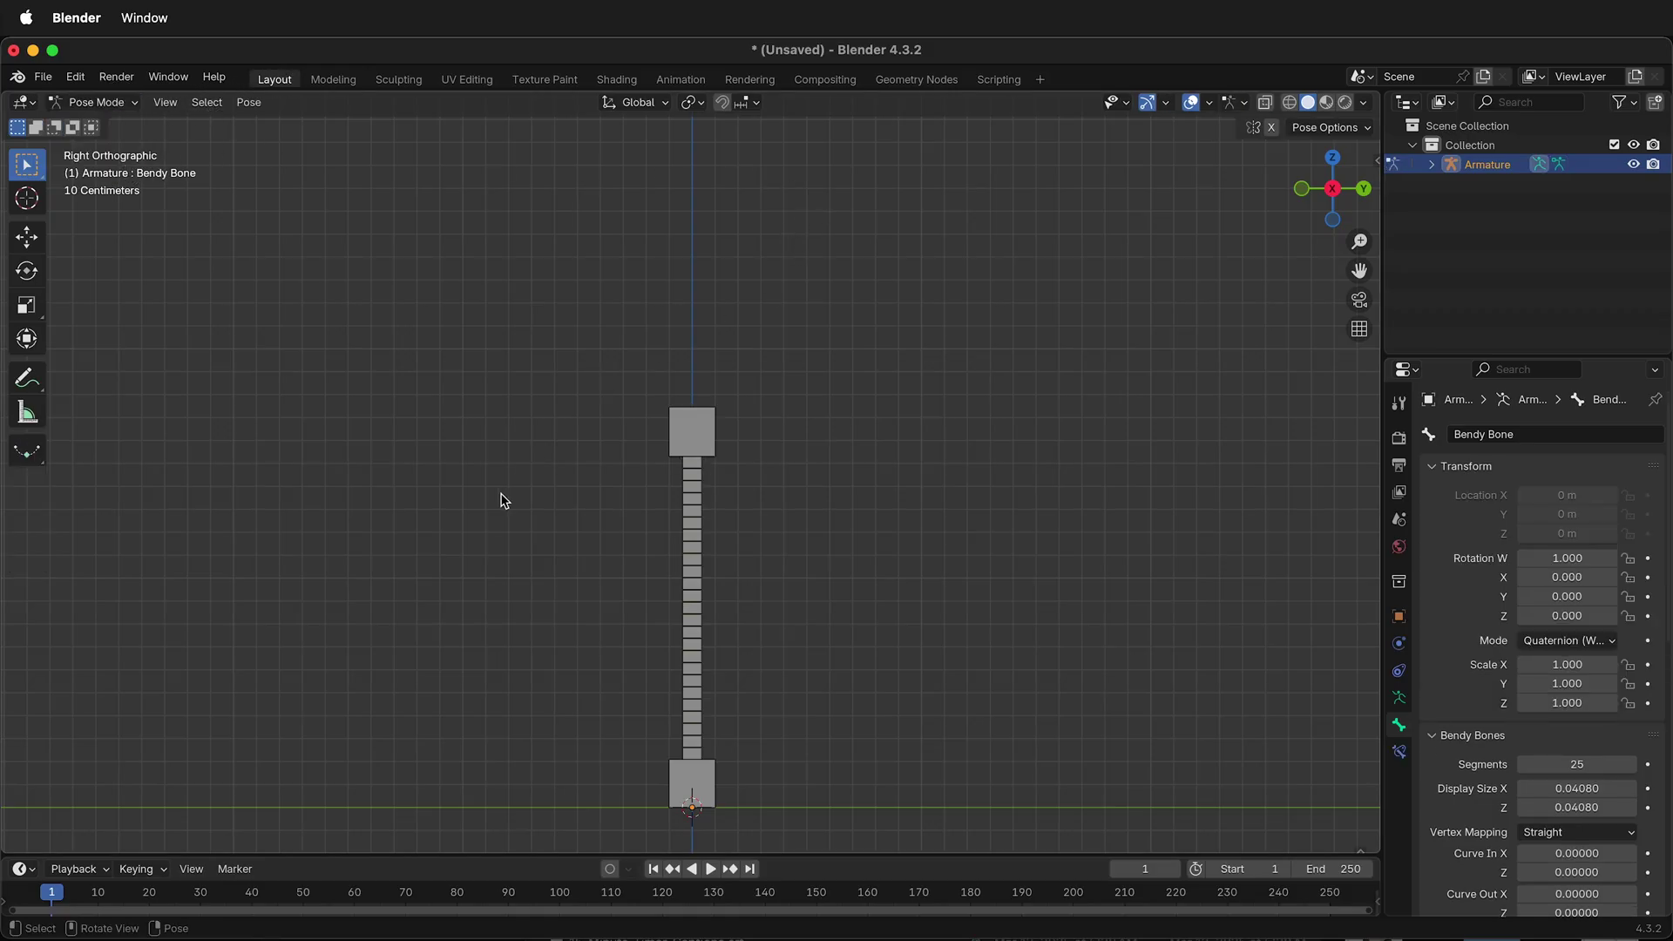
pyautogui.click(713, 432)
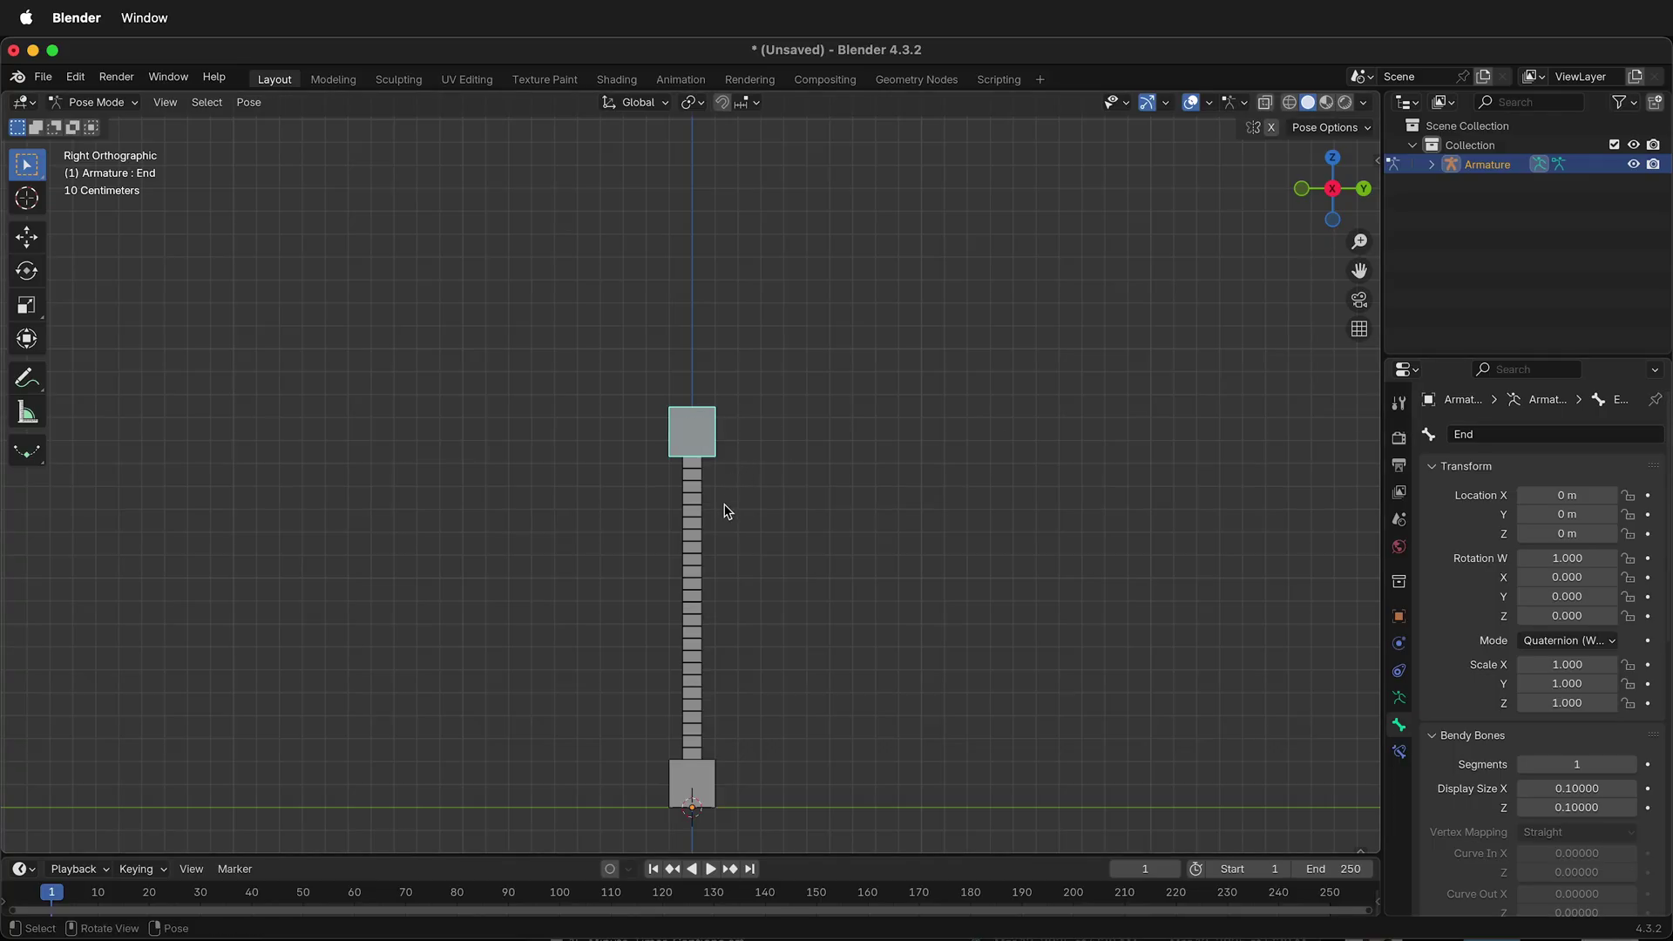
pyautogui.click(701, 514)
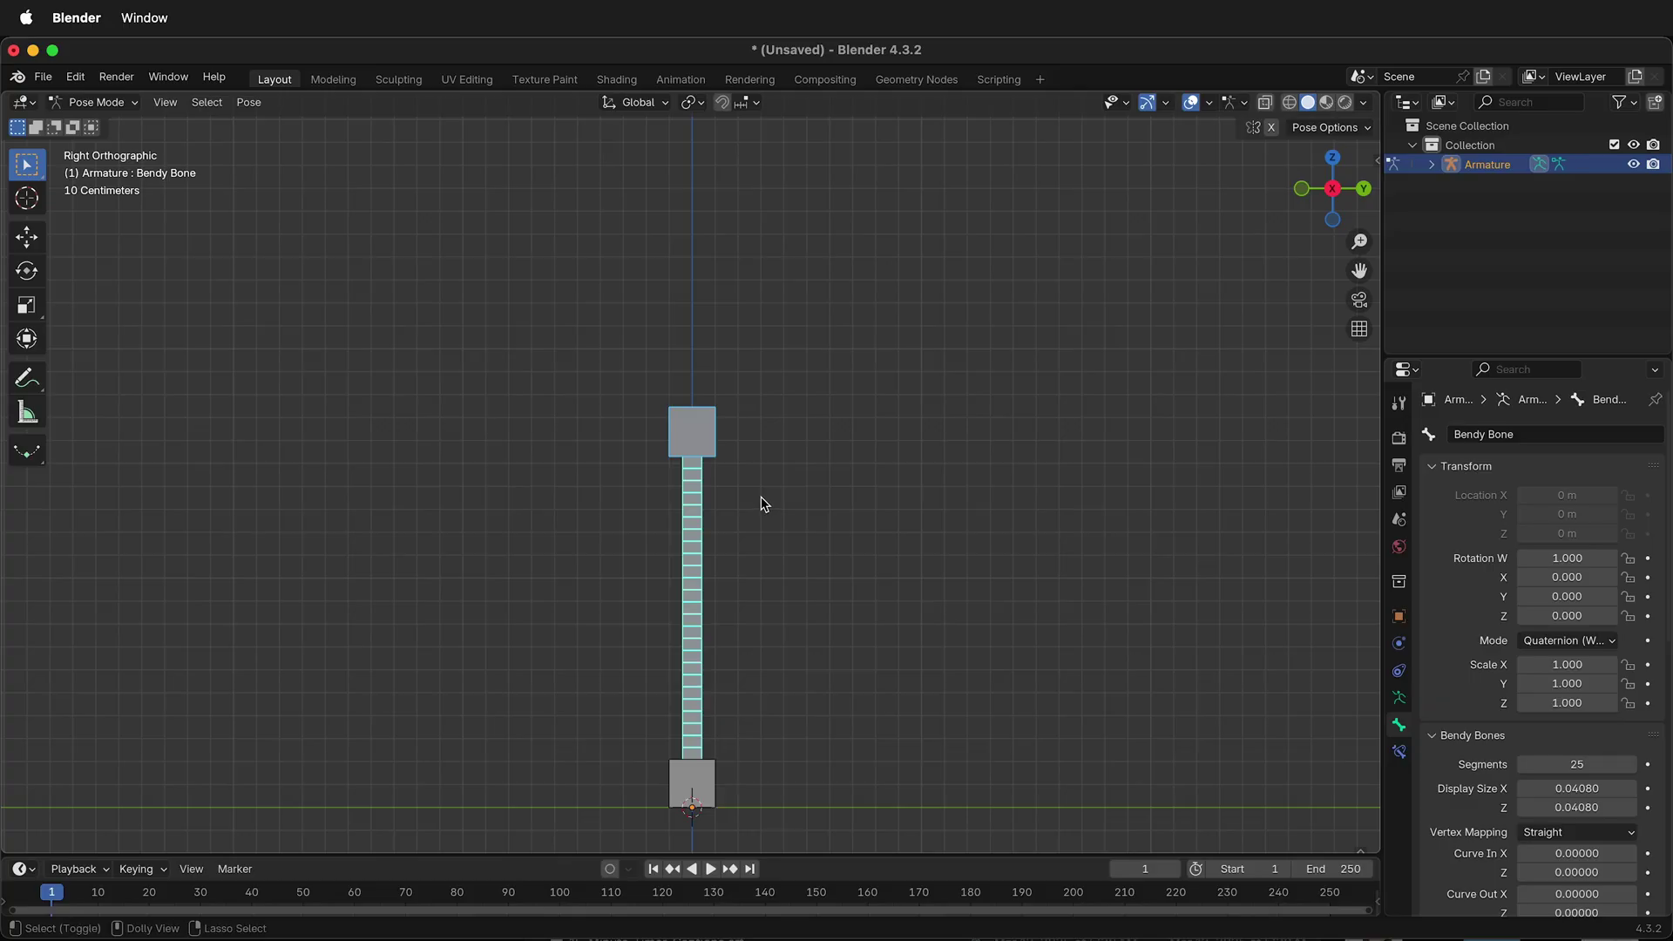
pyautogui.press('shift+super+c')
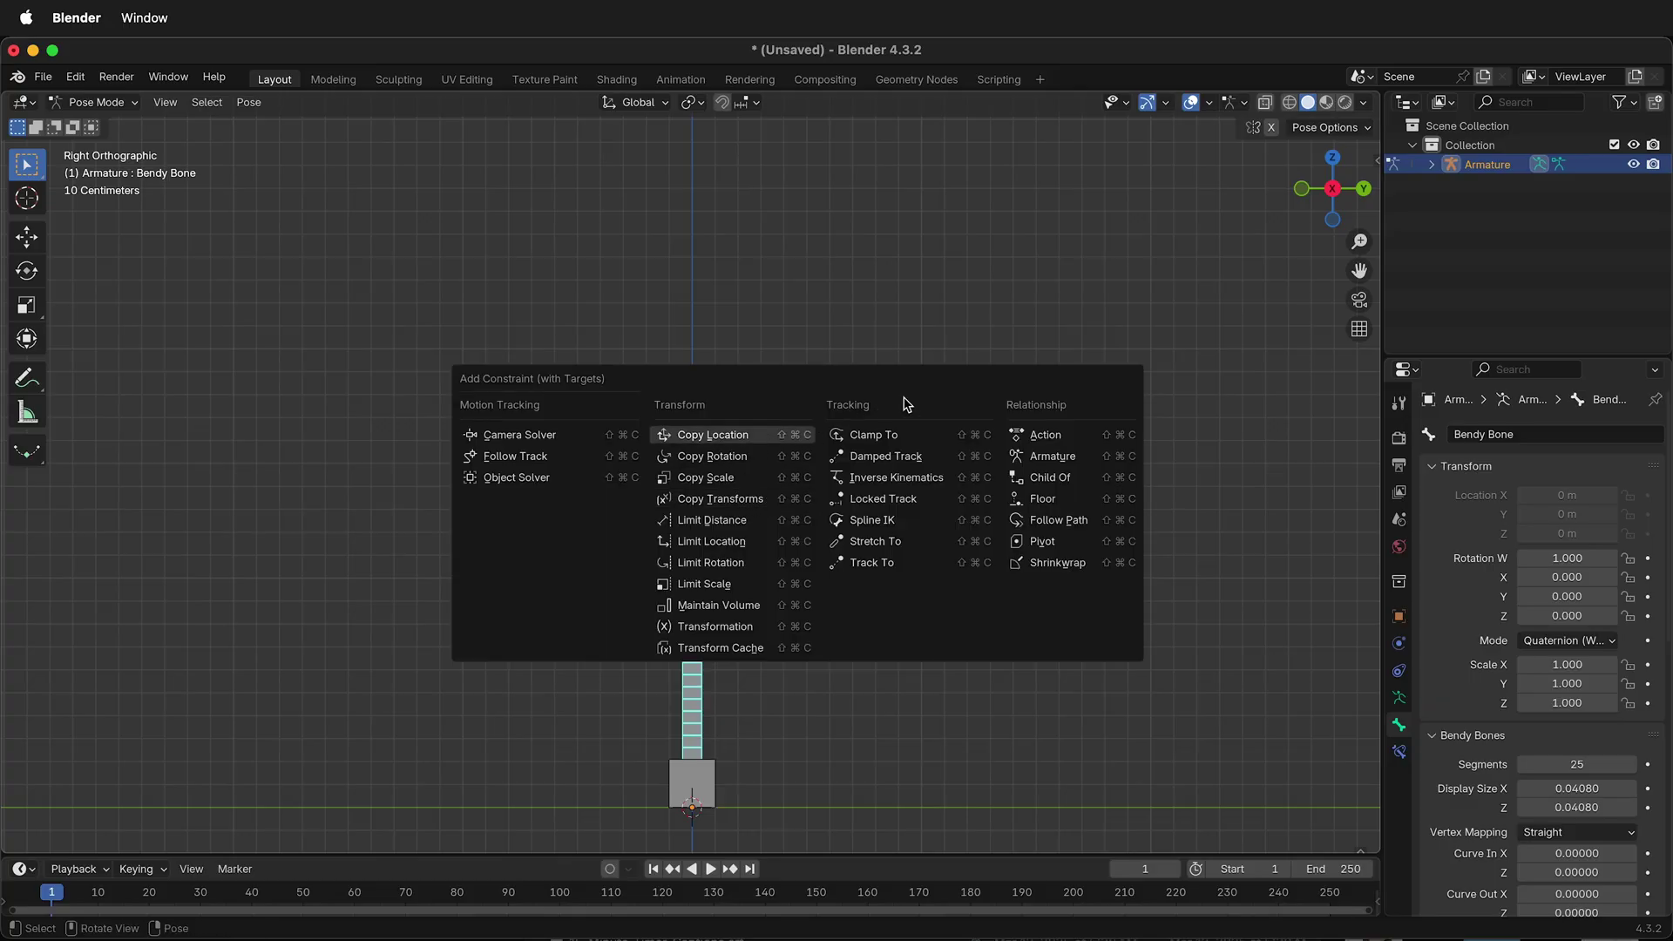
pyautogui.click(896, 544)
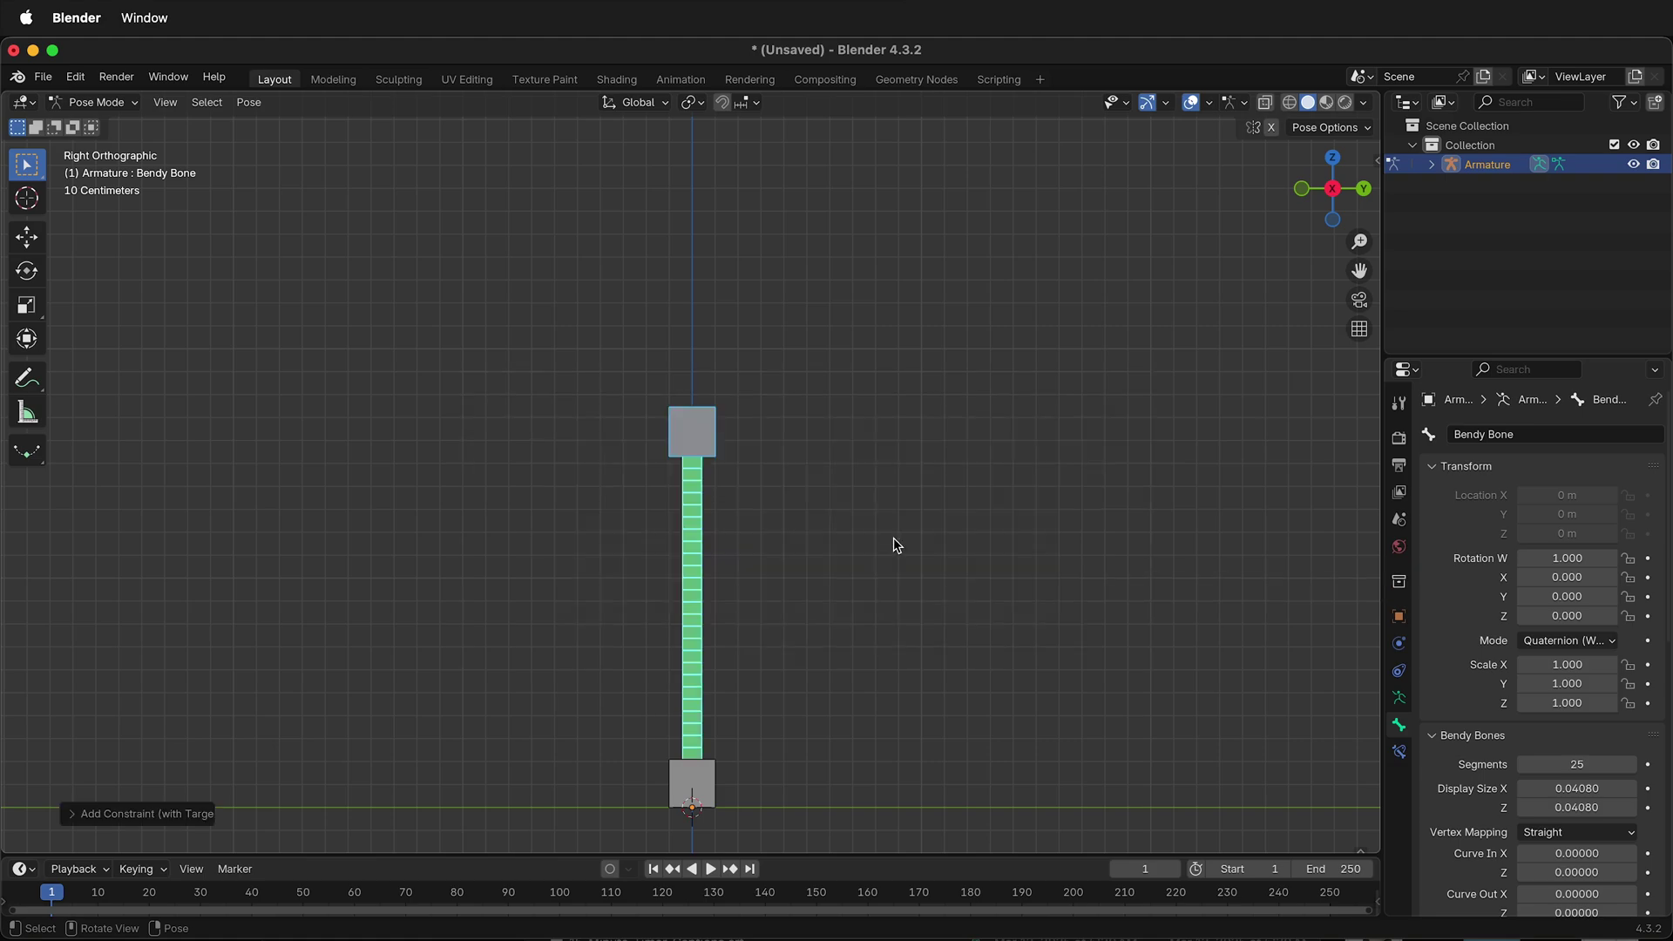
pyautogui.click(710, 442)
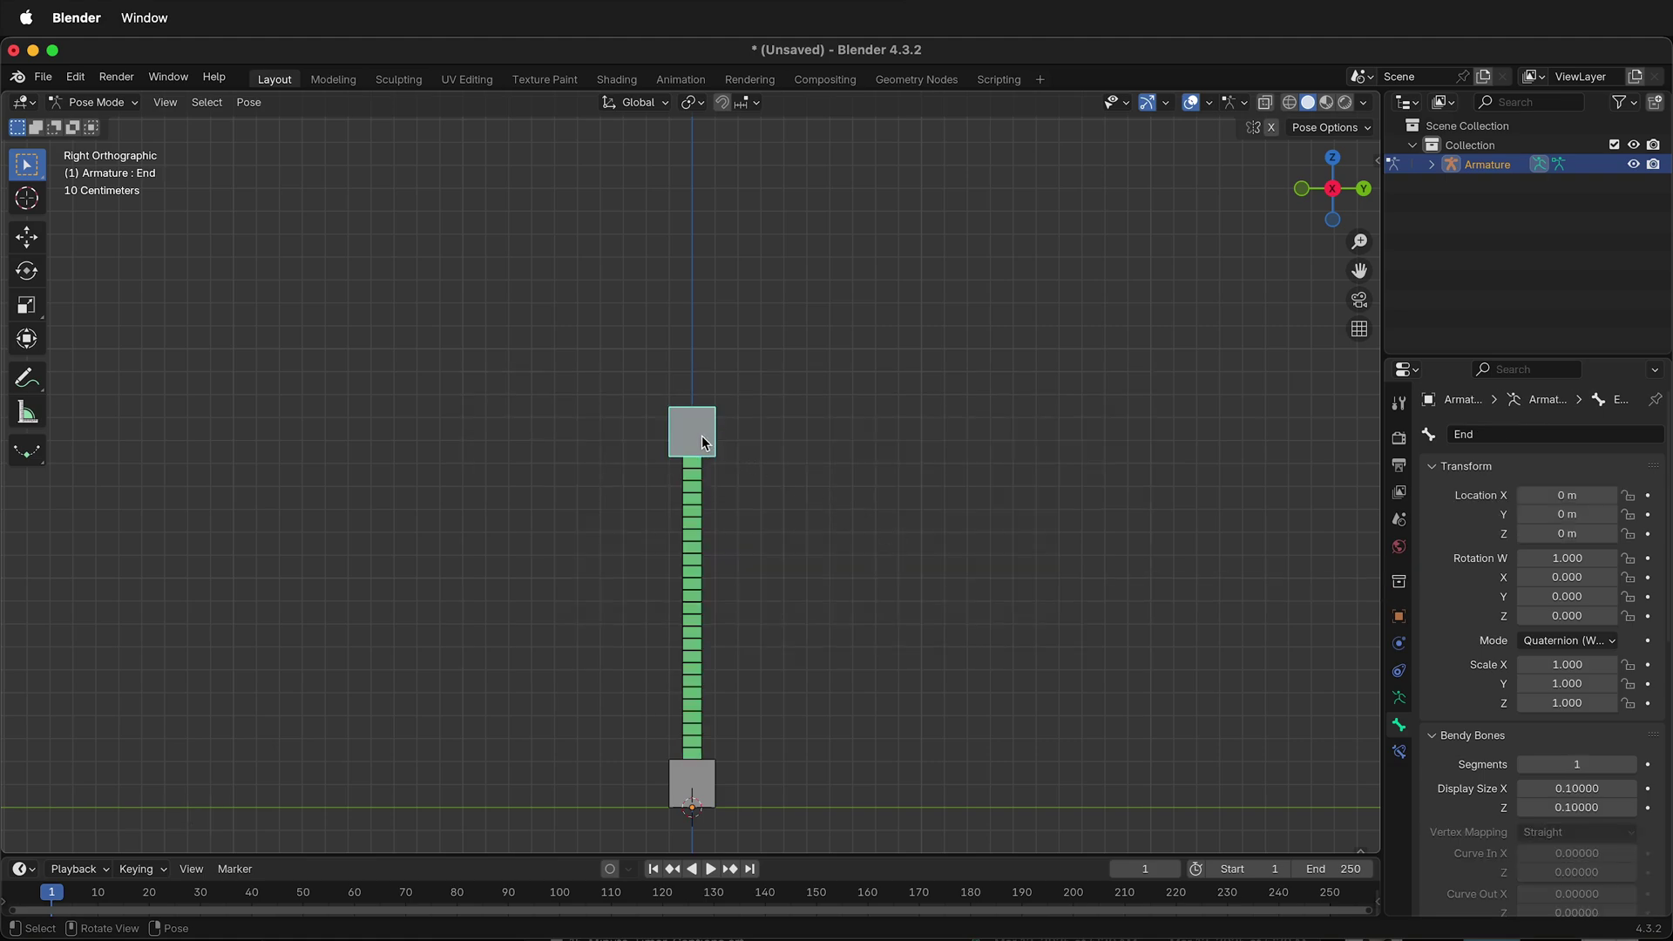
pyautogui.press('g')
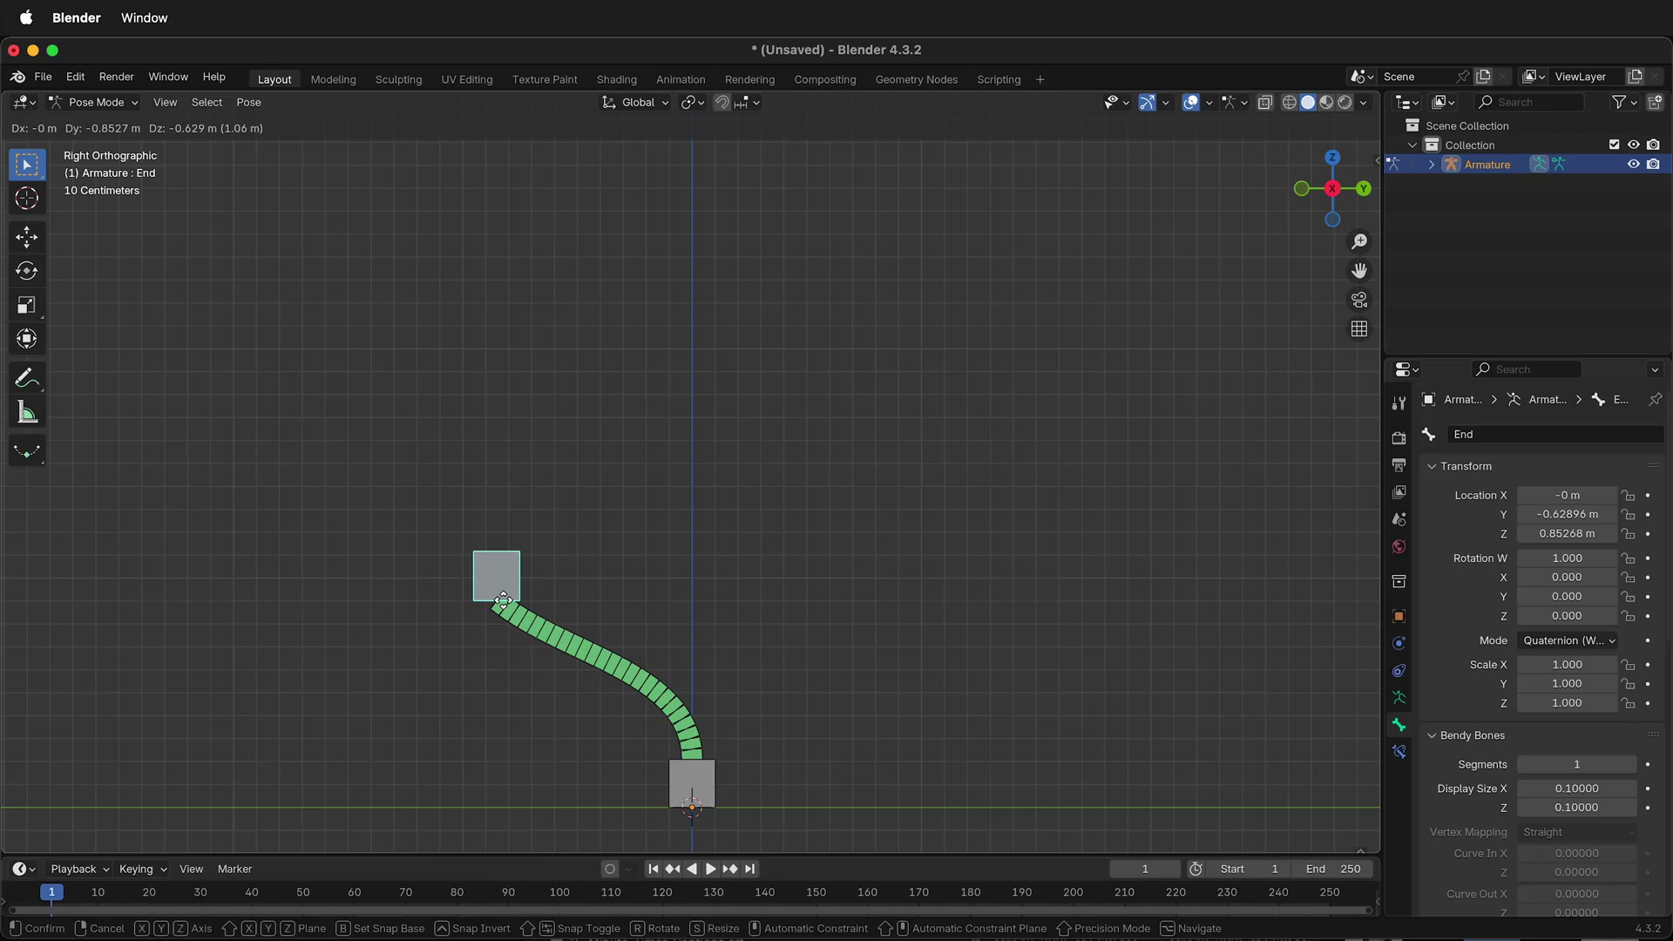
pyautogui.click(799, 471)
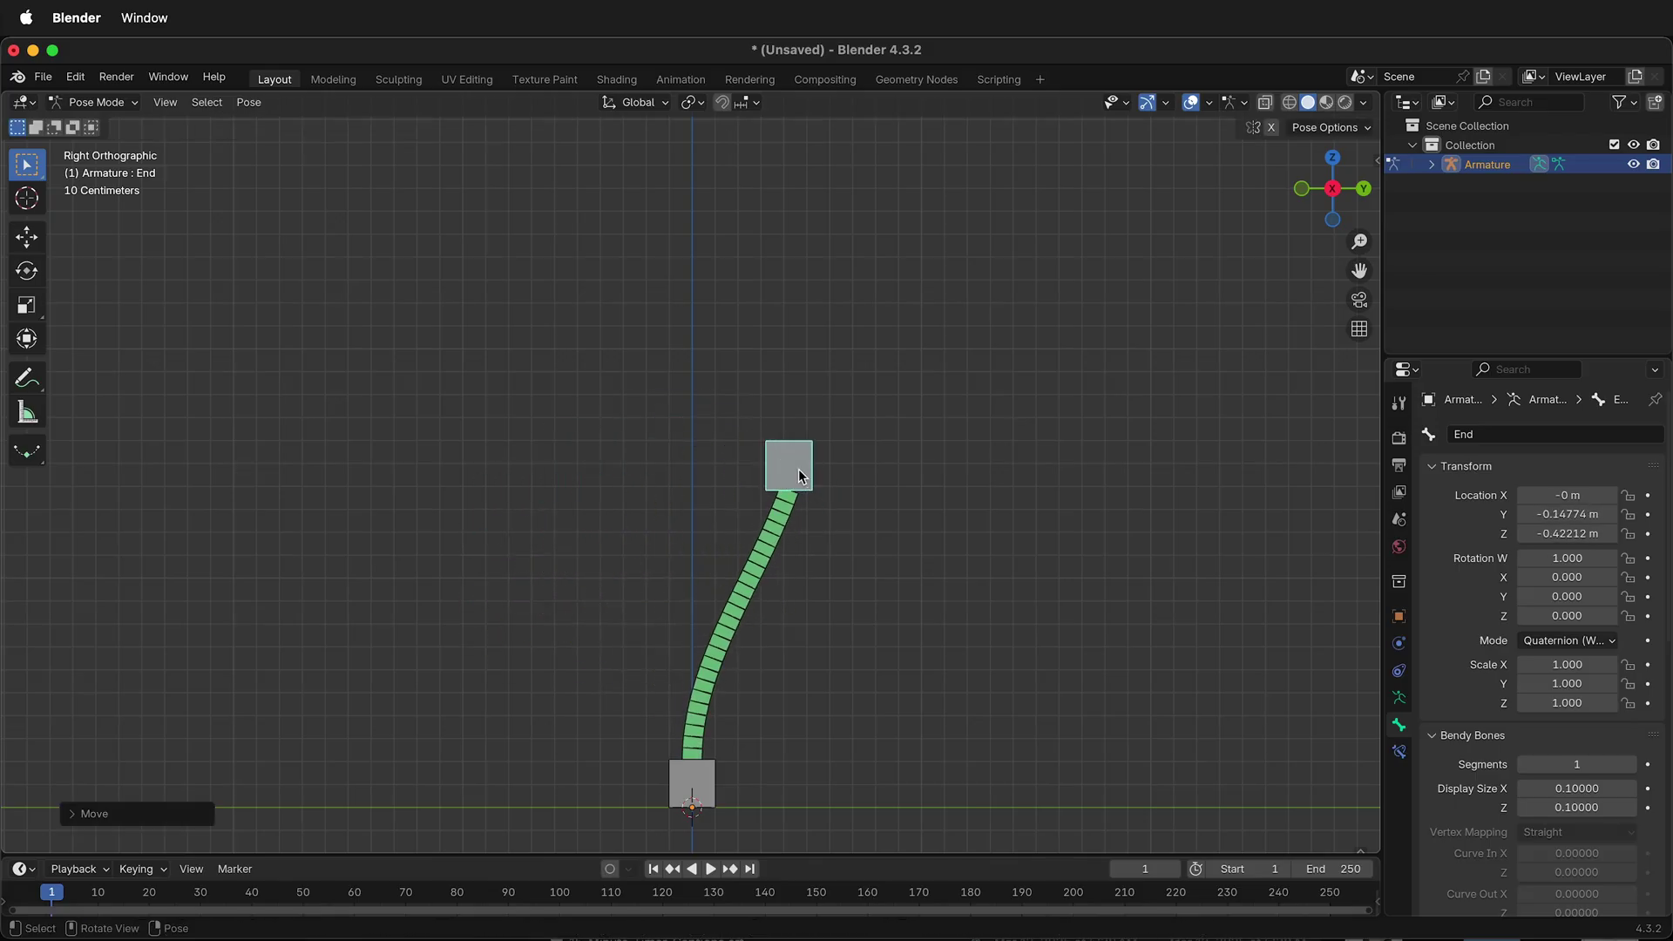
pyautogui.press('r')
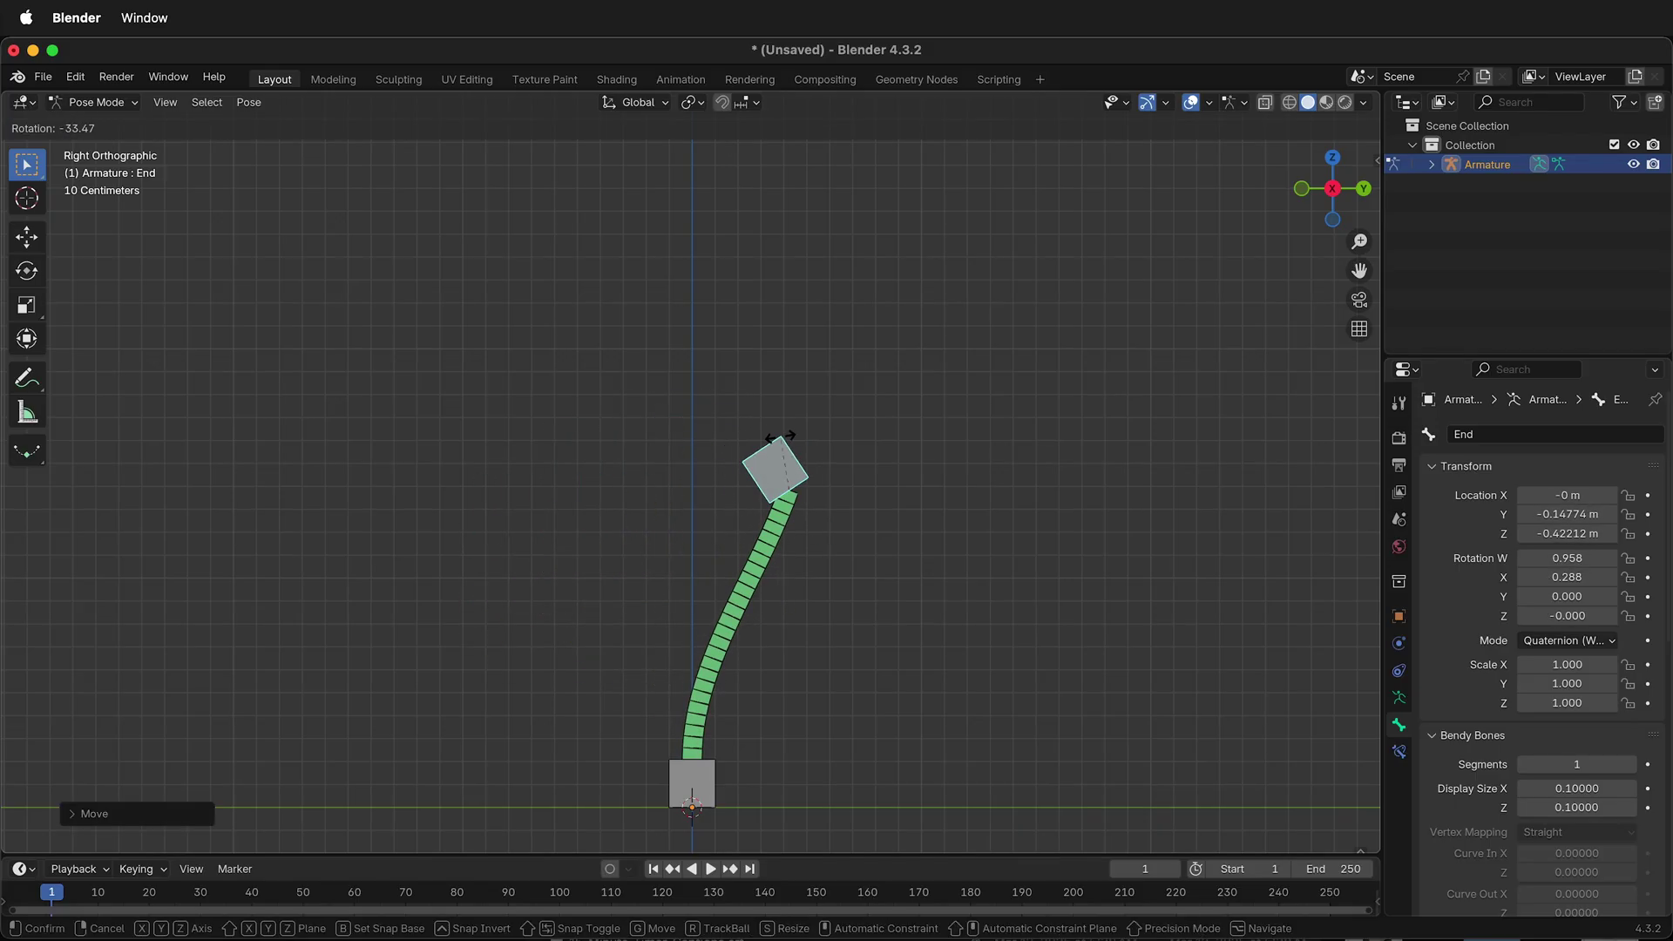
pyautogui.click(803, 446)
pyautogui.hotkey('ctrl', 'z')
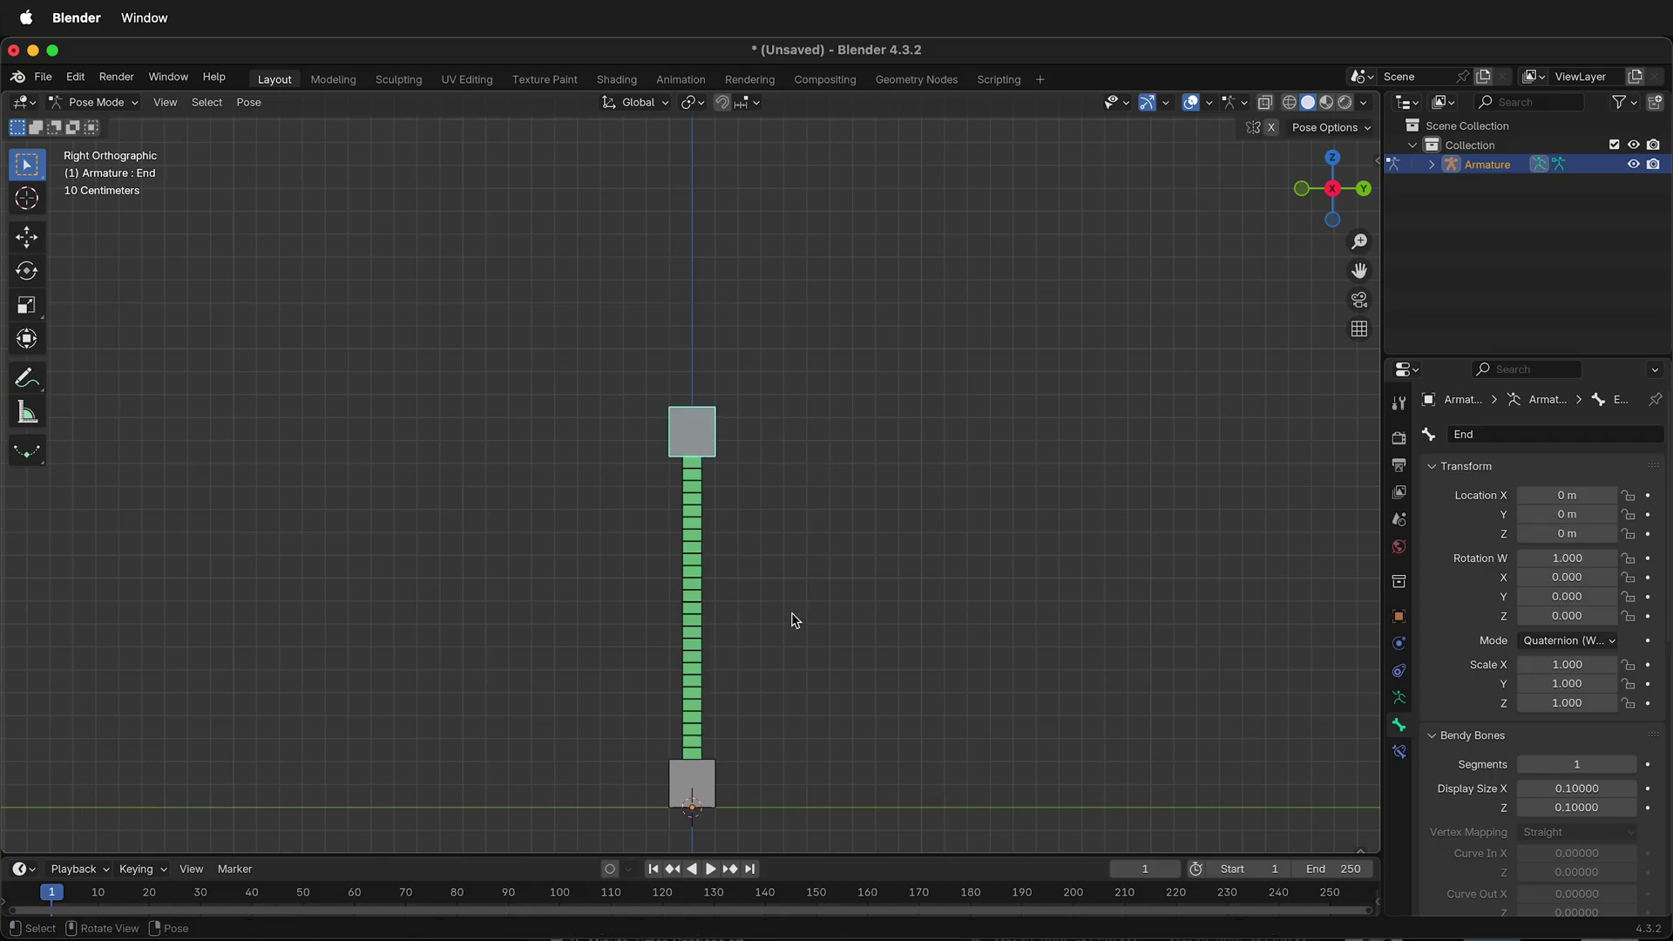
# - Set the Bendy Bone's Start Handle to Absolute with the Start bone as custom handle
pyautogui.click(684, 525)
pyautogui.scroll(-8, 1440, 746)
pyautogui.scroll(-5, 1440, 746)
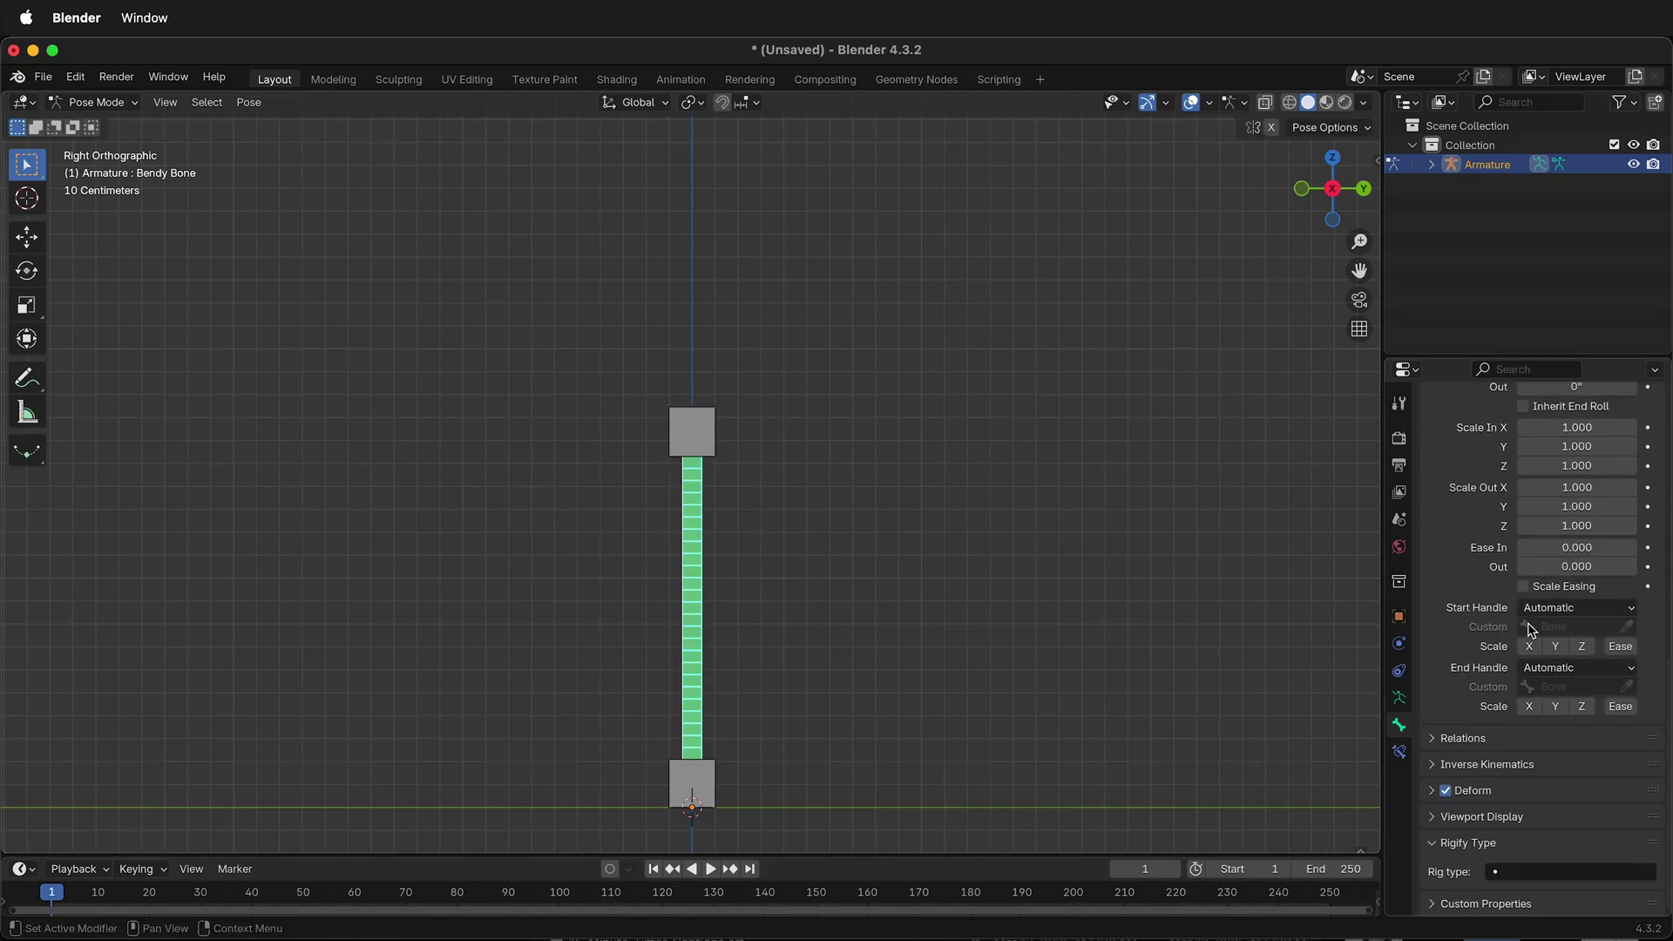
pyautogui.click(1579, 612)
pyautogui.click(1579, 655)
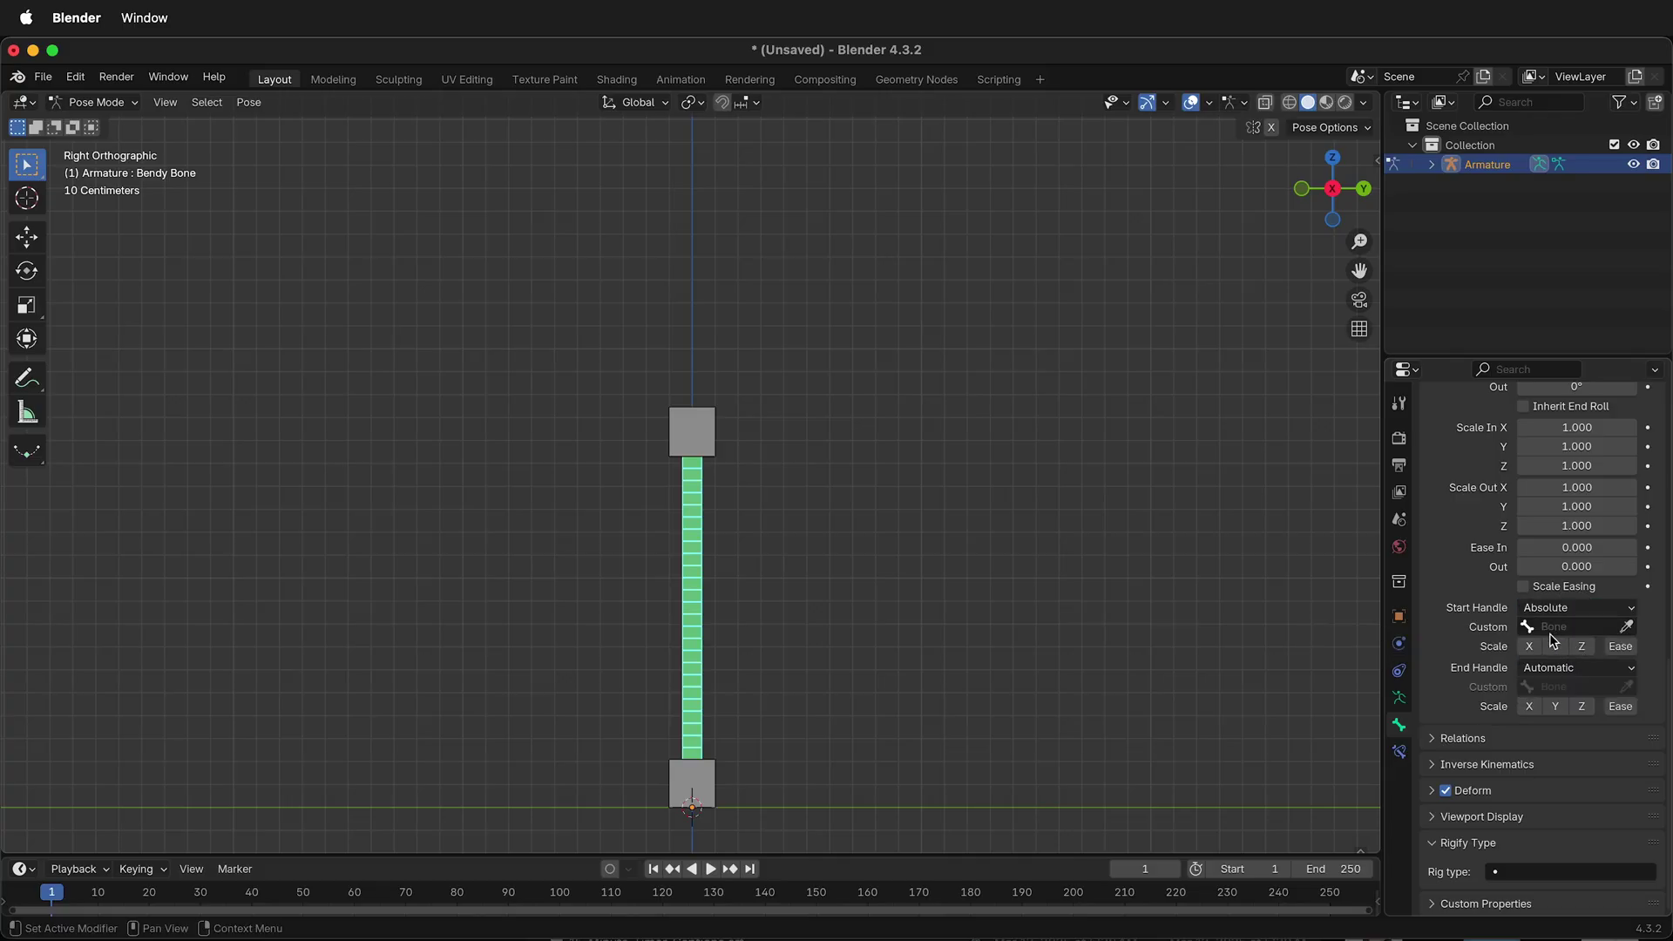
pyautogui.click(1569, 626)
pyautogui.click(1375, 657)
# - Set the End Handle to Absolute with the End bone as custom handle
pyautogui.click(1610, 669)
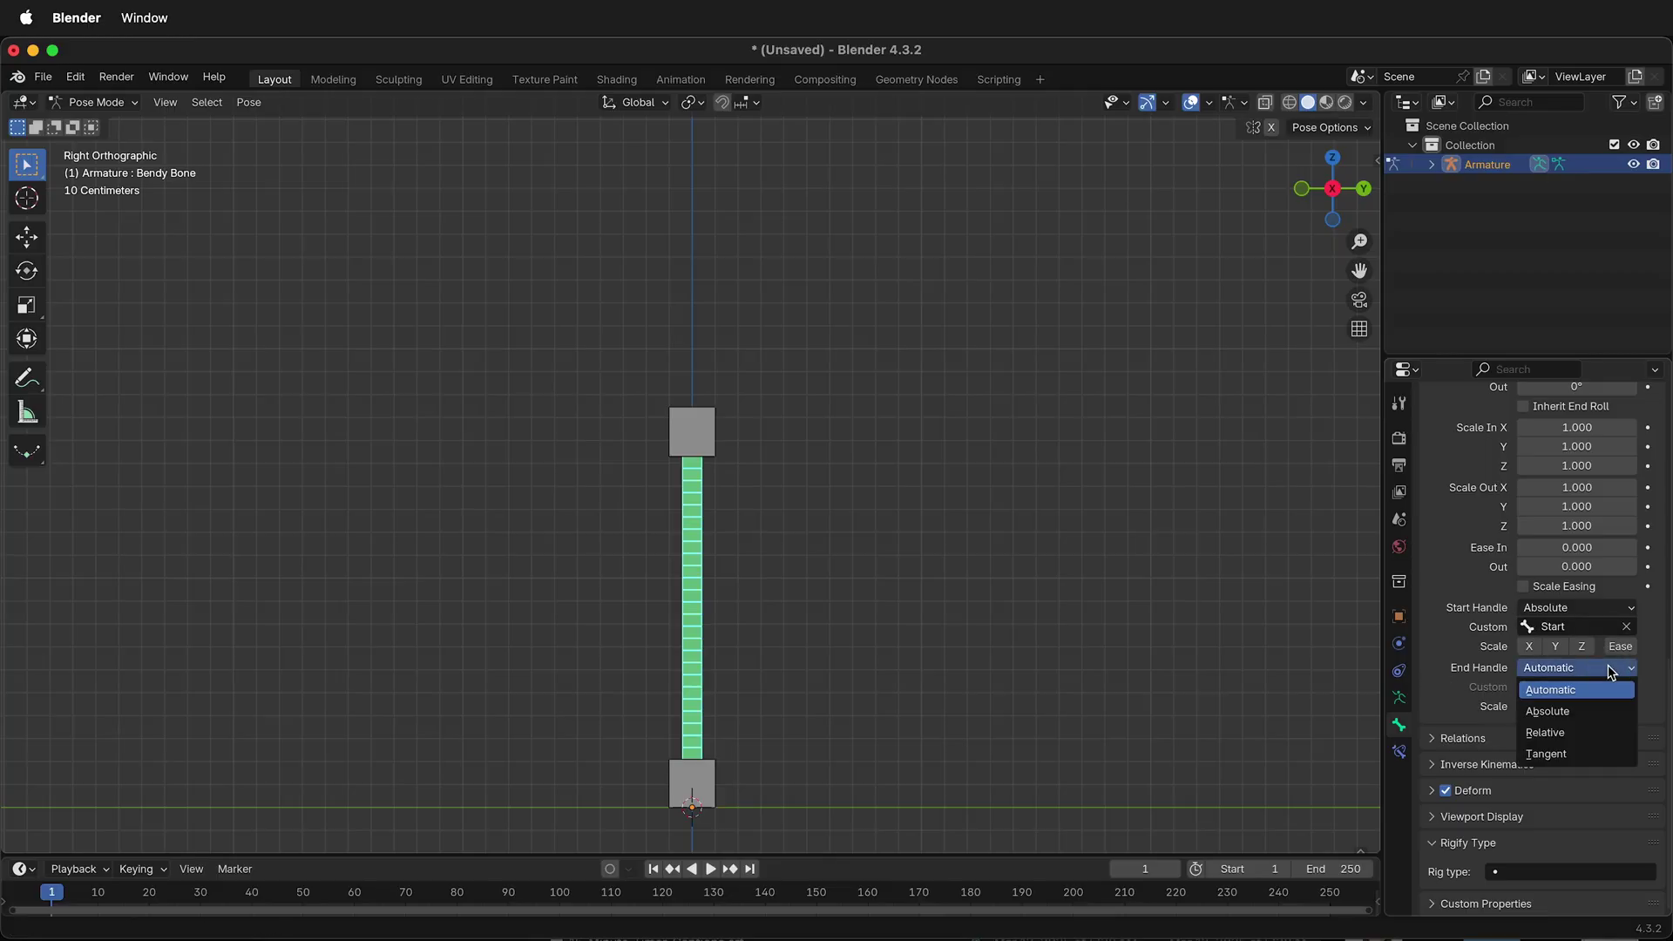
pyautogui.click(1595, 708)
pyautogui.click(1540, 693)
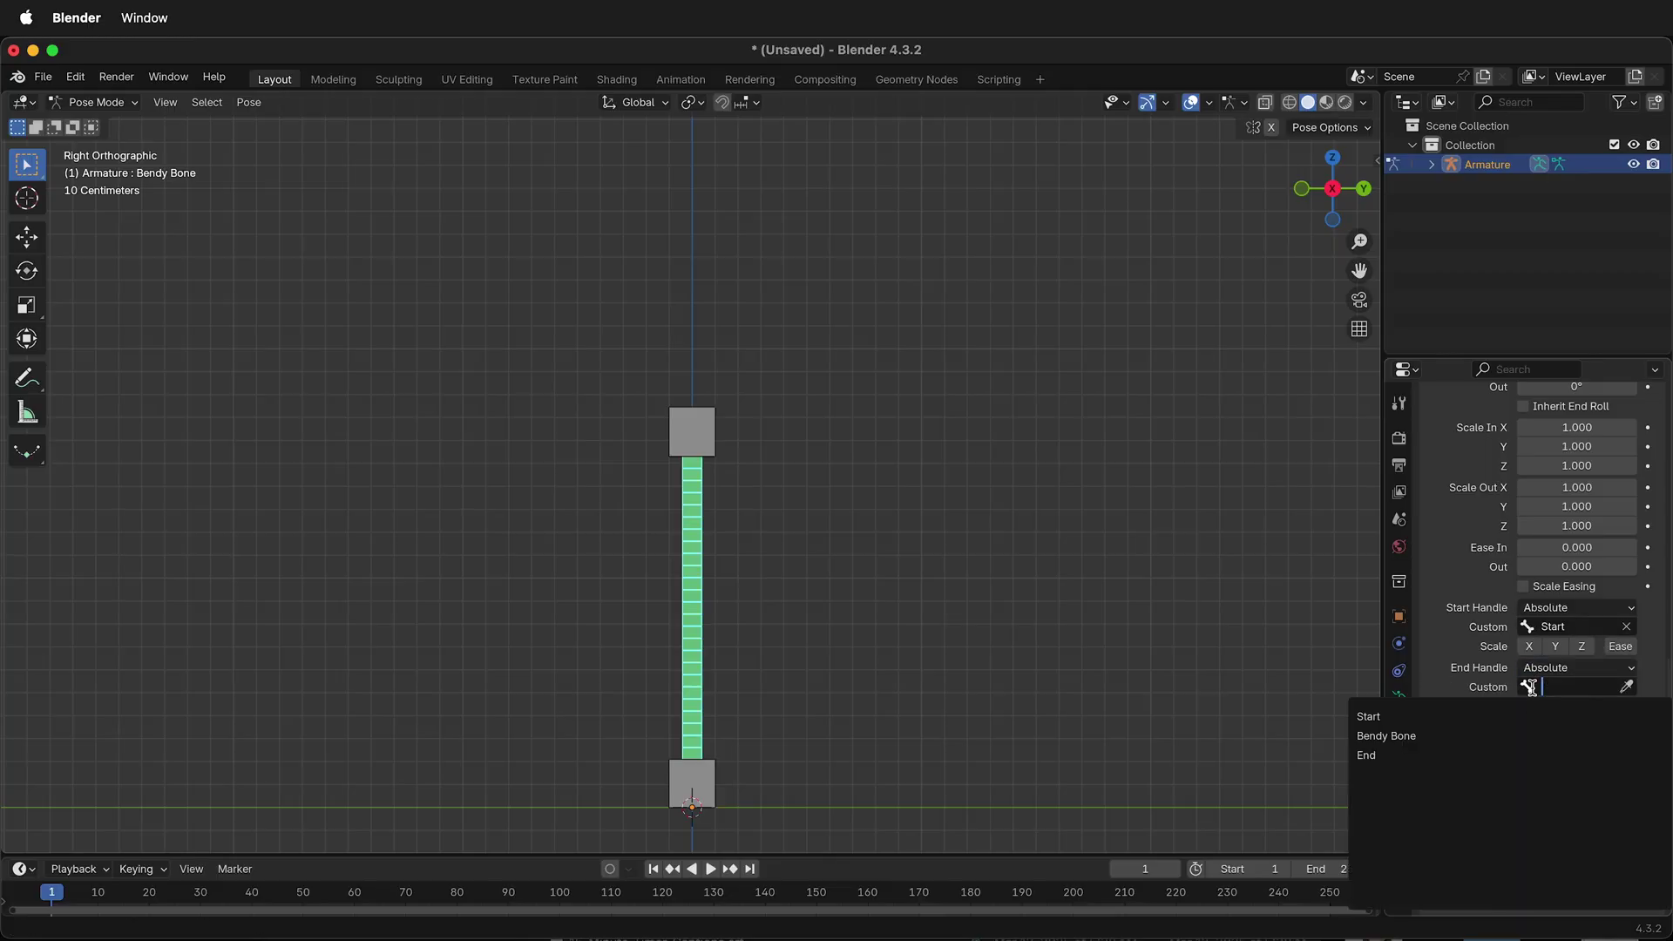
pyautogui.click(1381, 765)
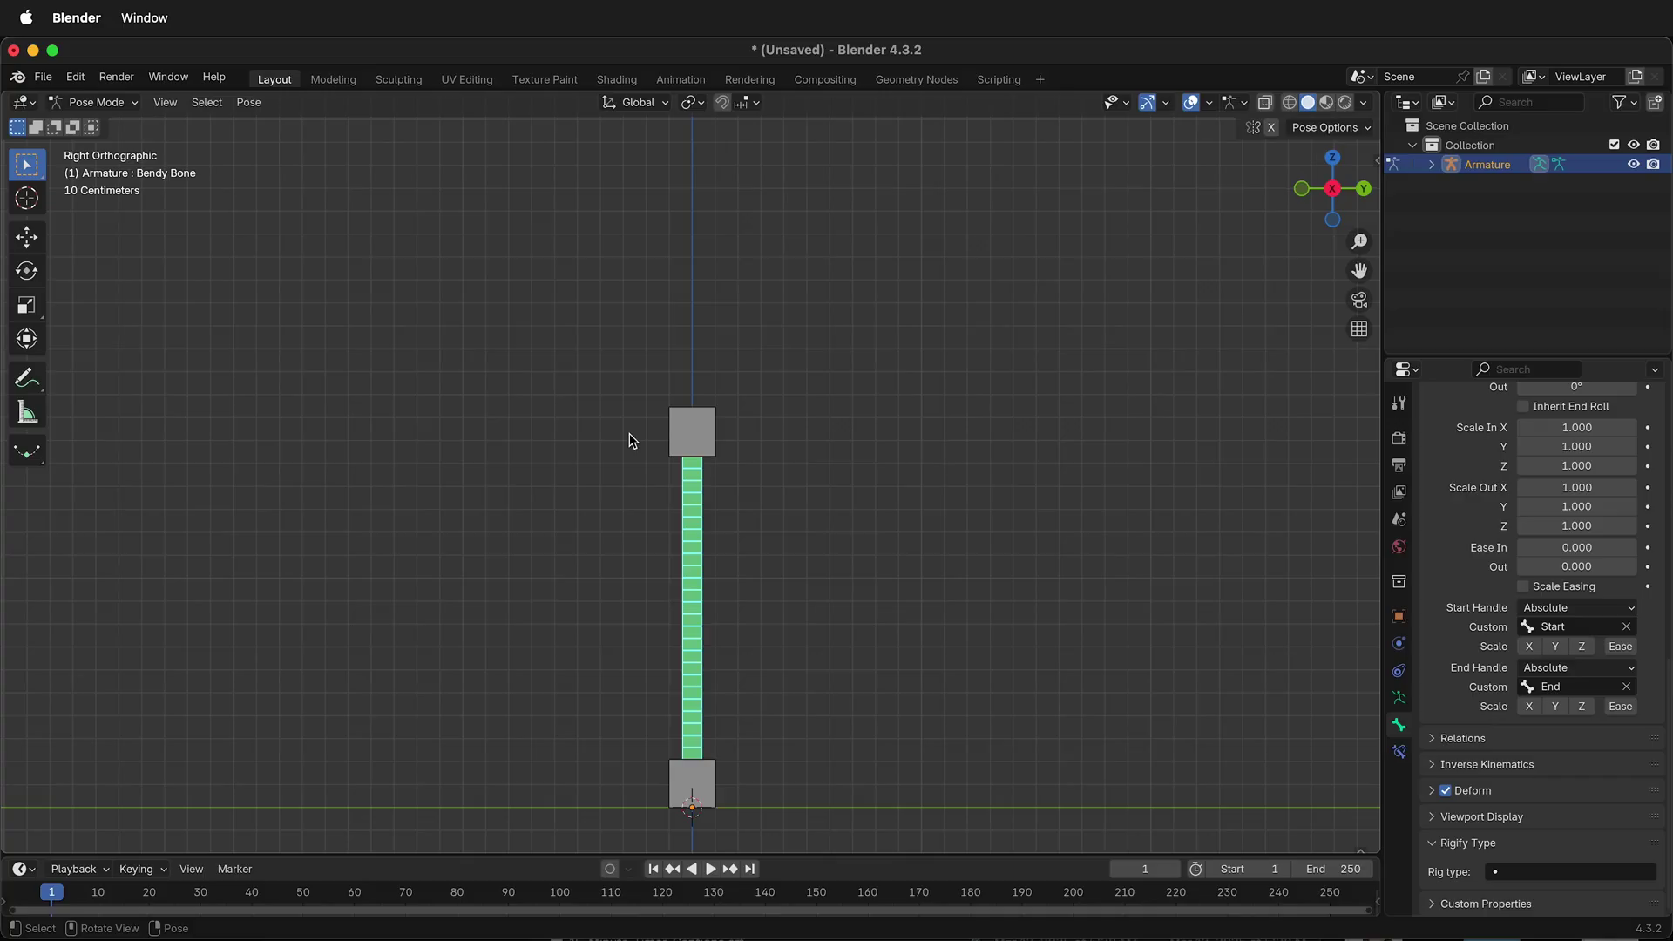
# - Test-bend the bone chain by moving and rotating the End bone, then undo back to straight
pyautogui.moveTo(703, 435); pyautogui.dragTo(1010, 447)
pyautogui.press('r')
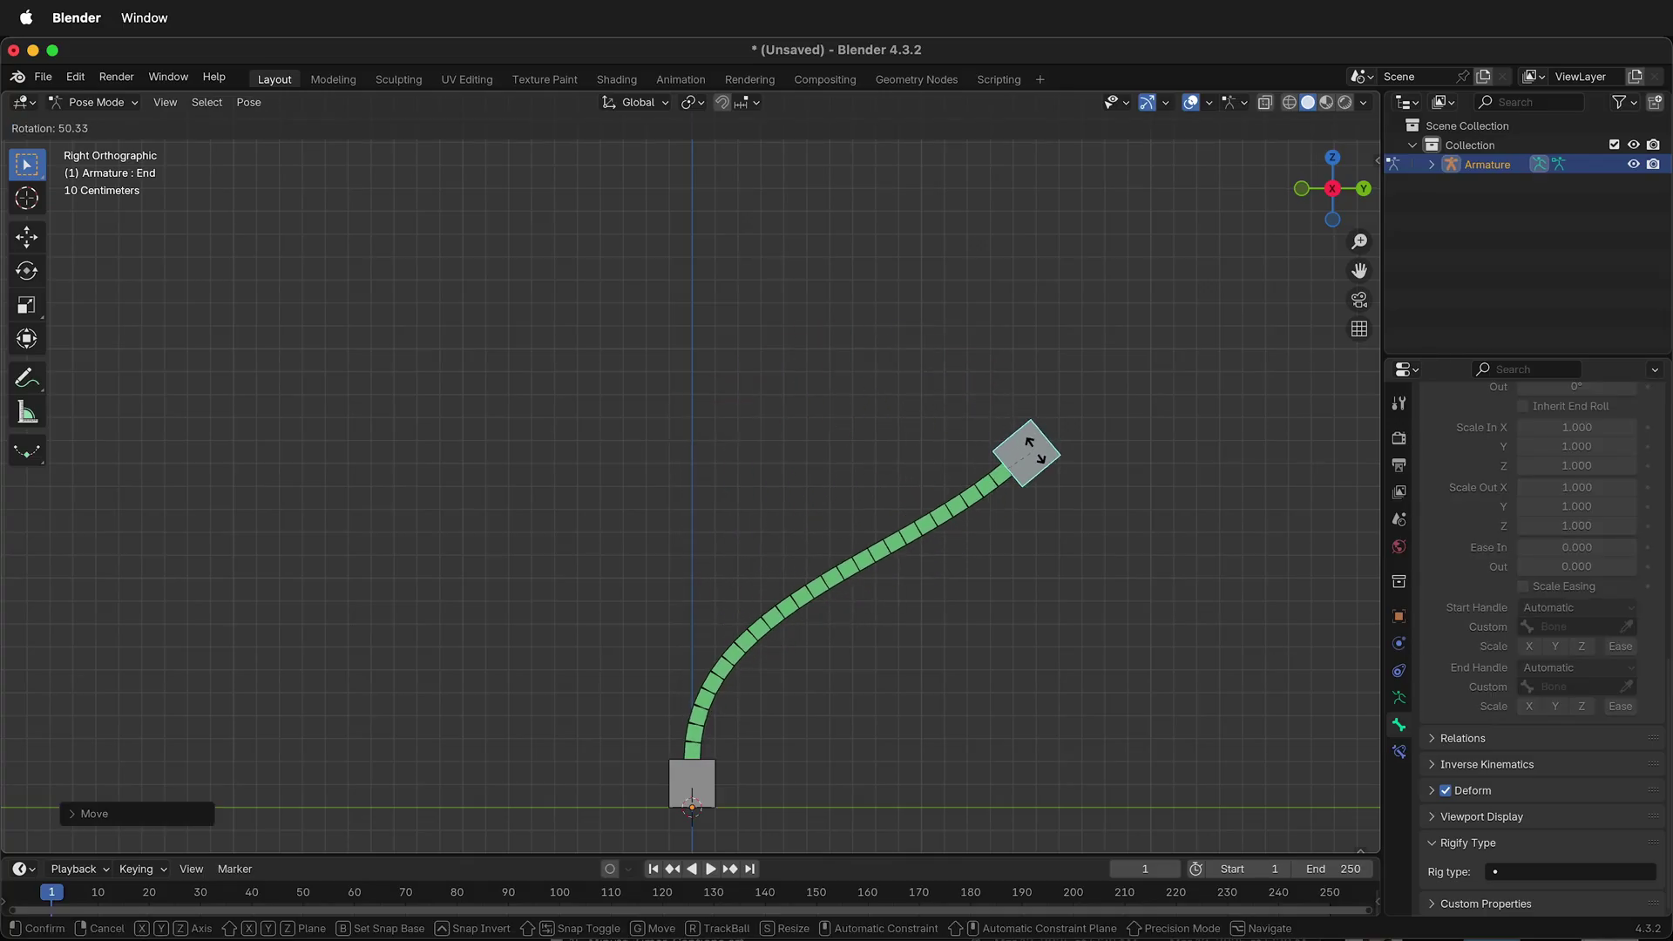
pyautogui.click(1008, 524)
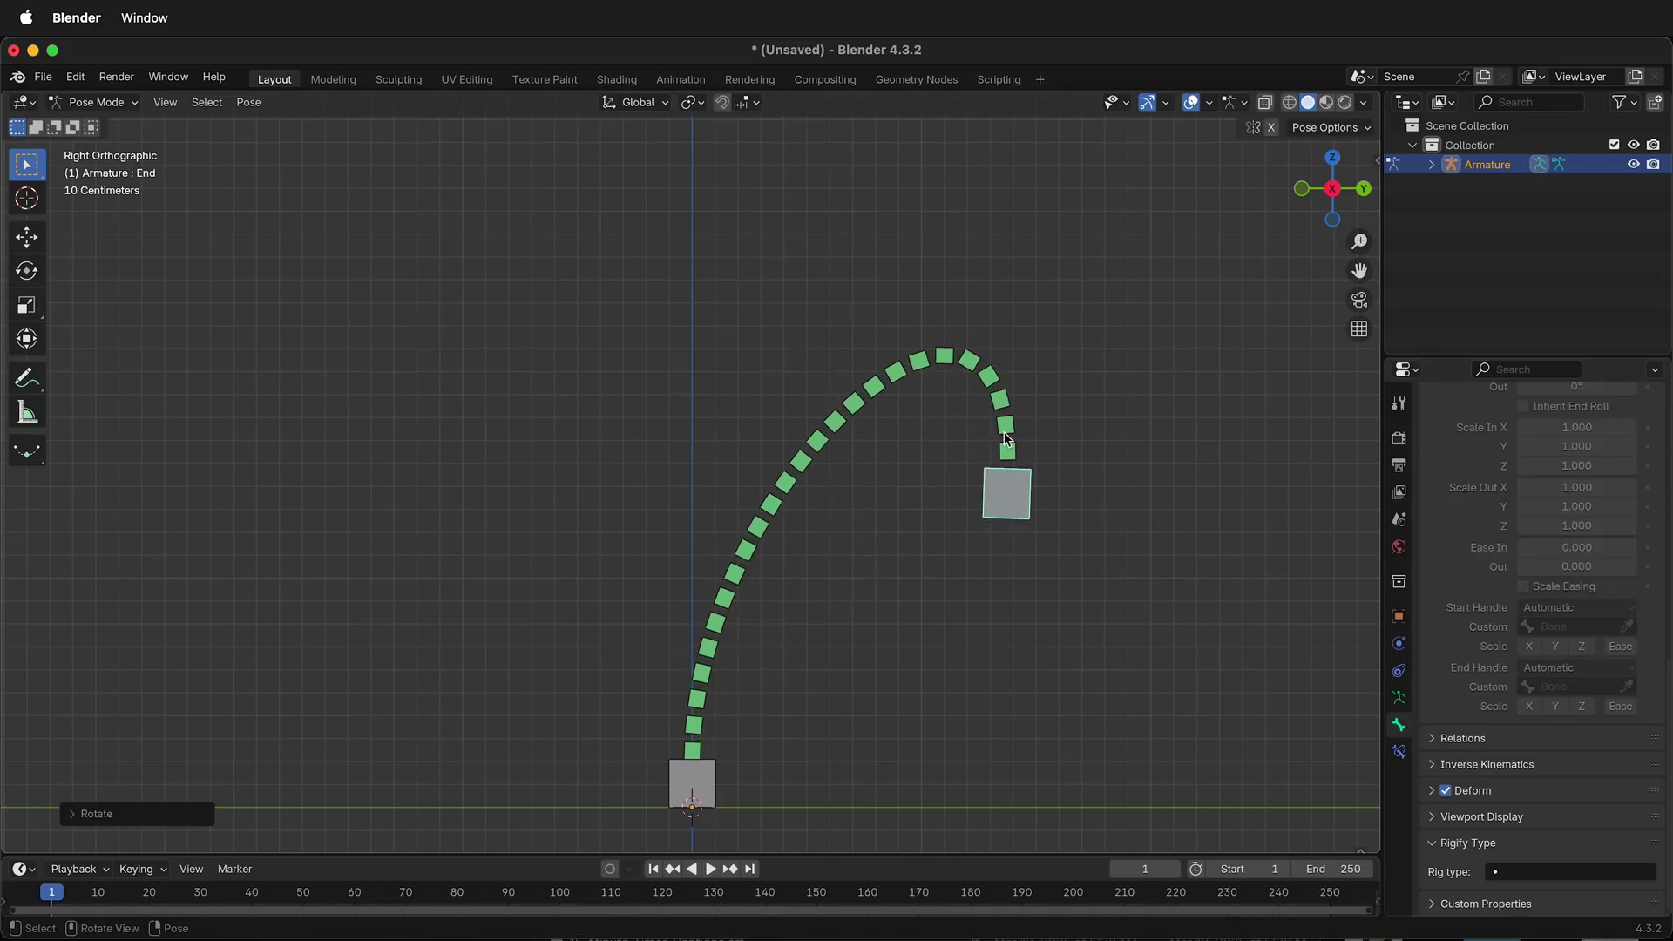
pyautogui.press('super+z')
pyautogui.press('super+z')
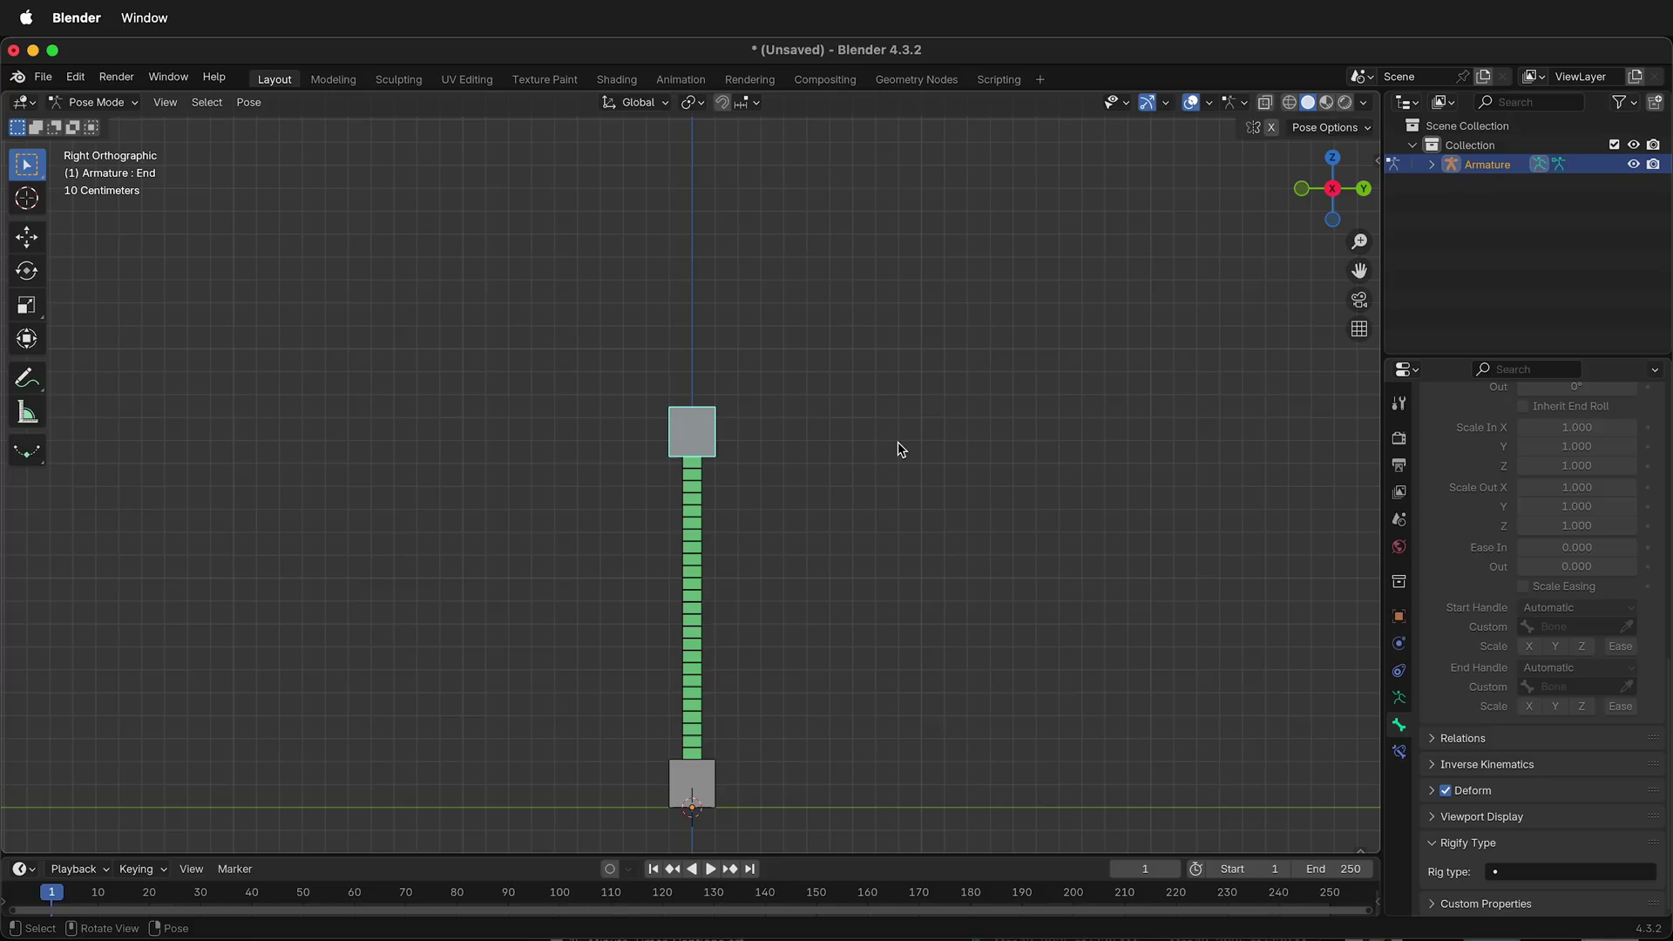
# - Switch to Object Mode and add a Cylinder mesh from the Shift+A Mesh menu
pyautogui.click(113, 103)
pyautogui.click(122, 120)
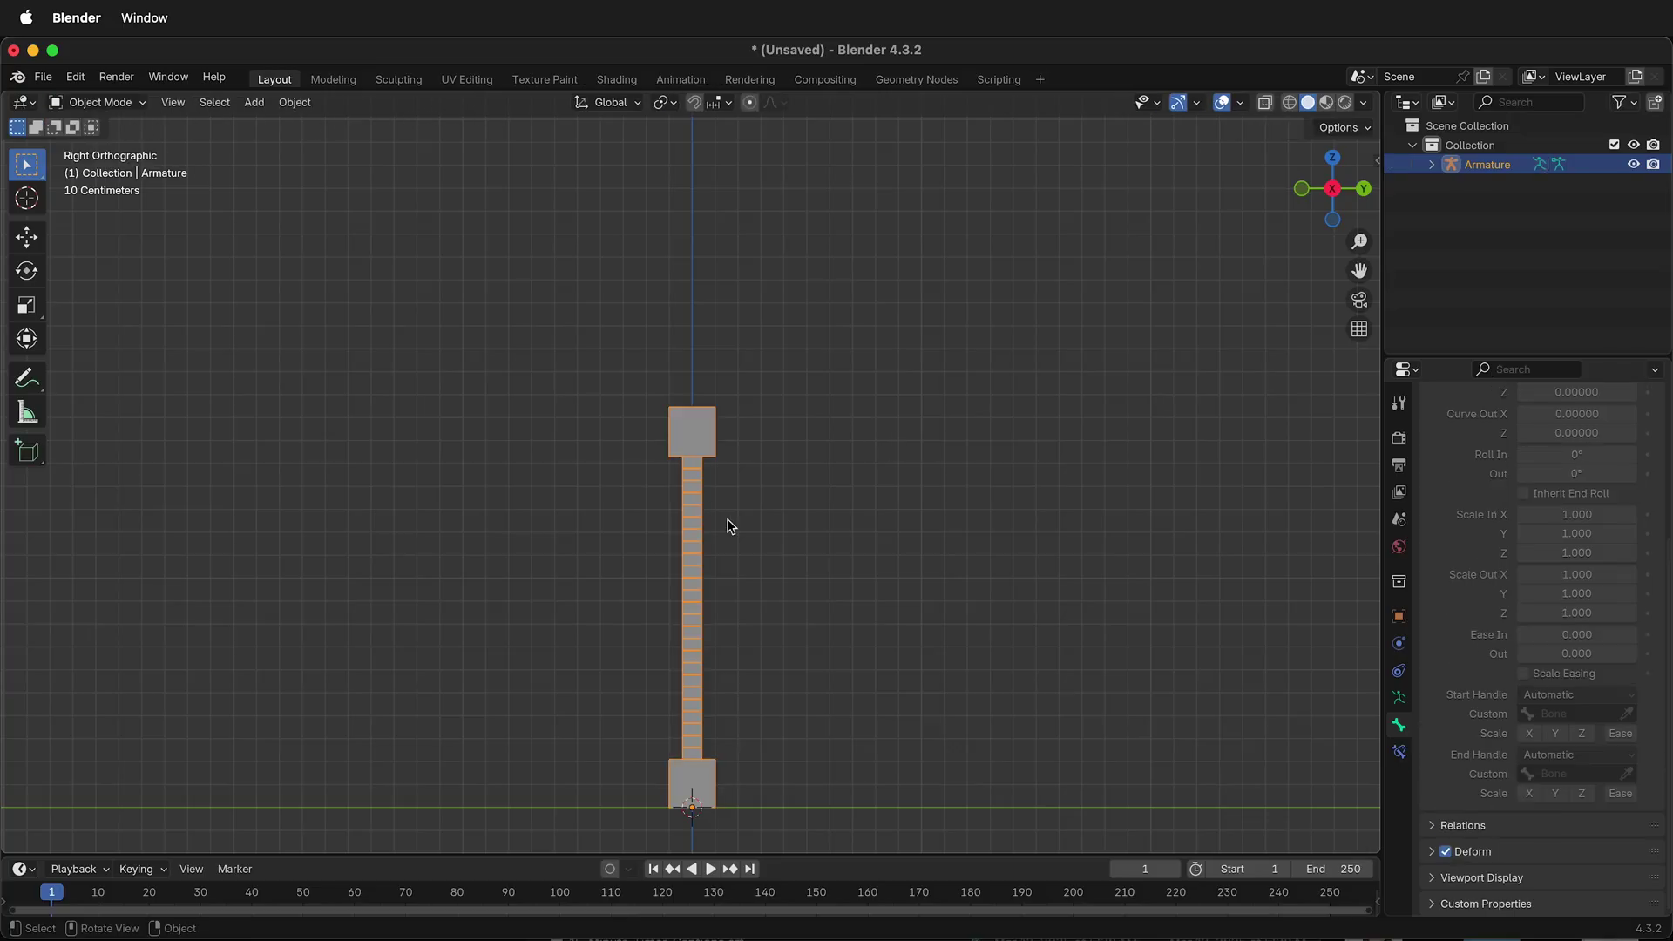
pyautogui.hotkey('shift', 'a')
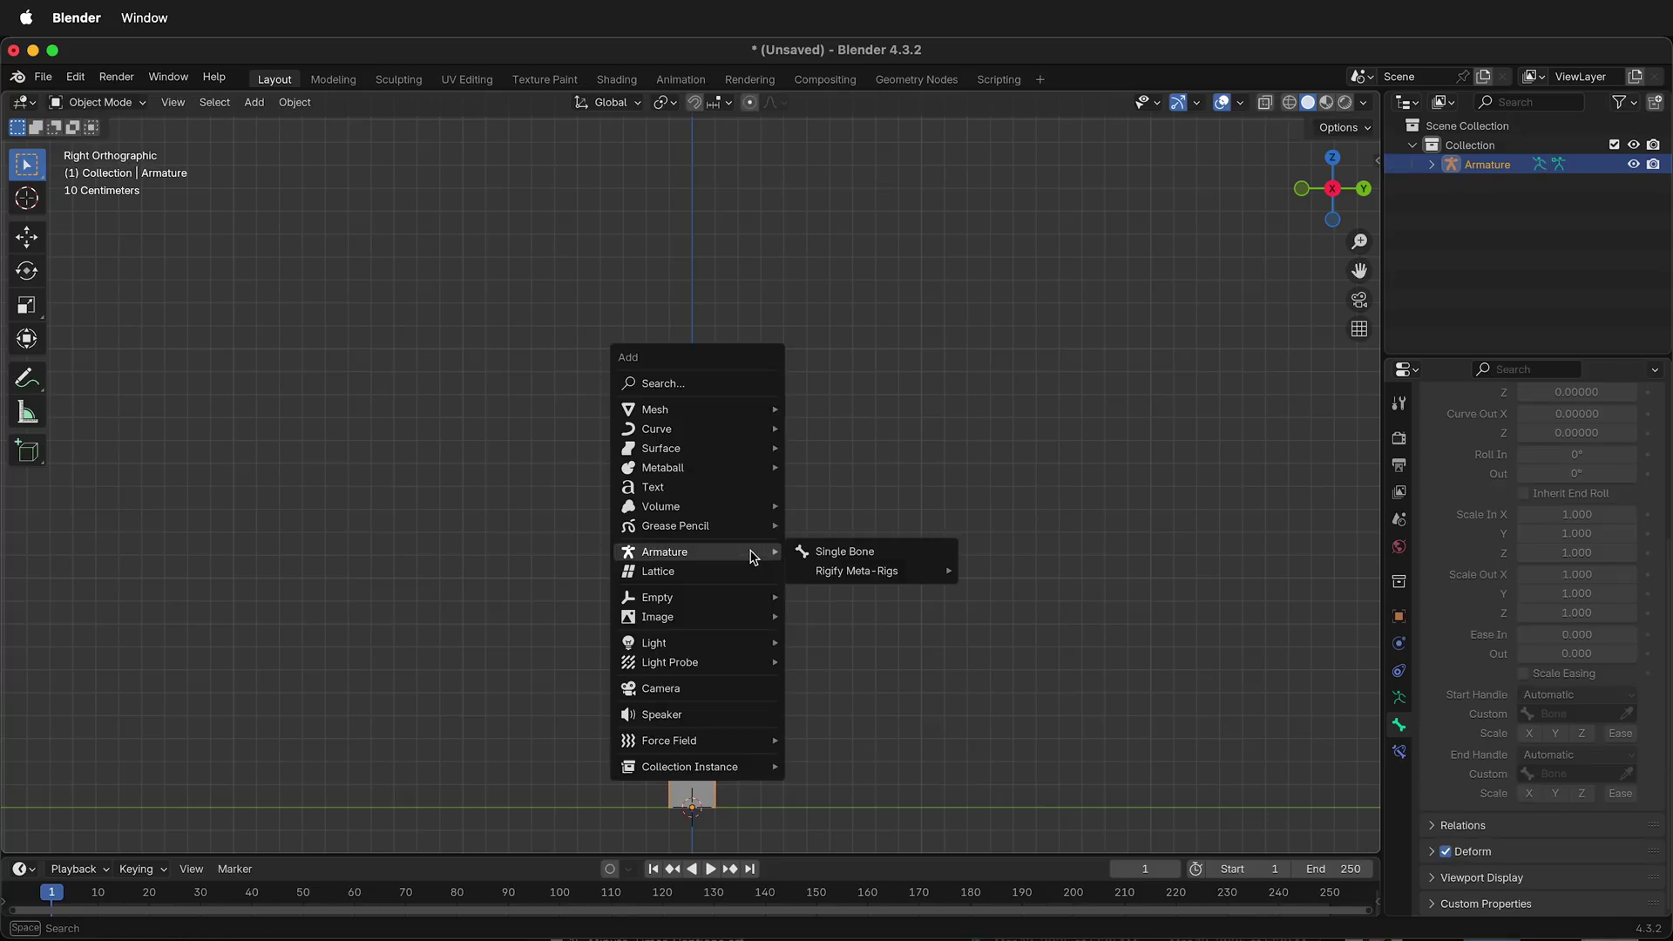
pyautogui.moveTo(745, 422)
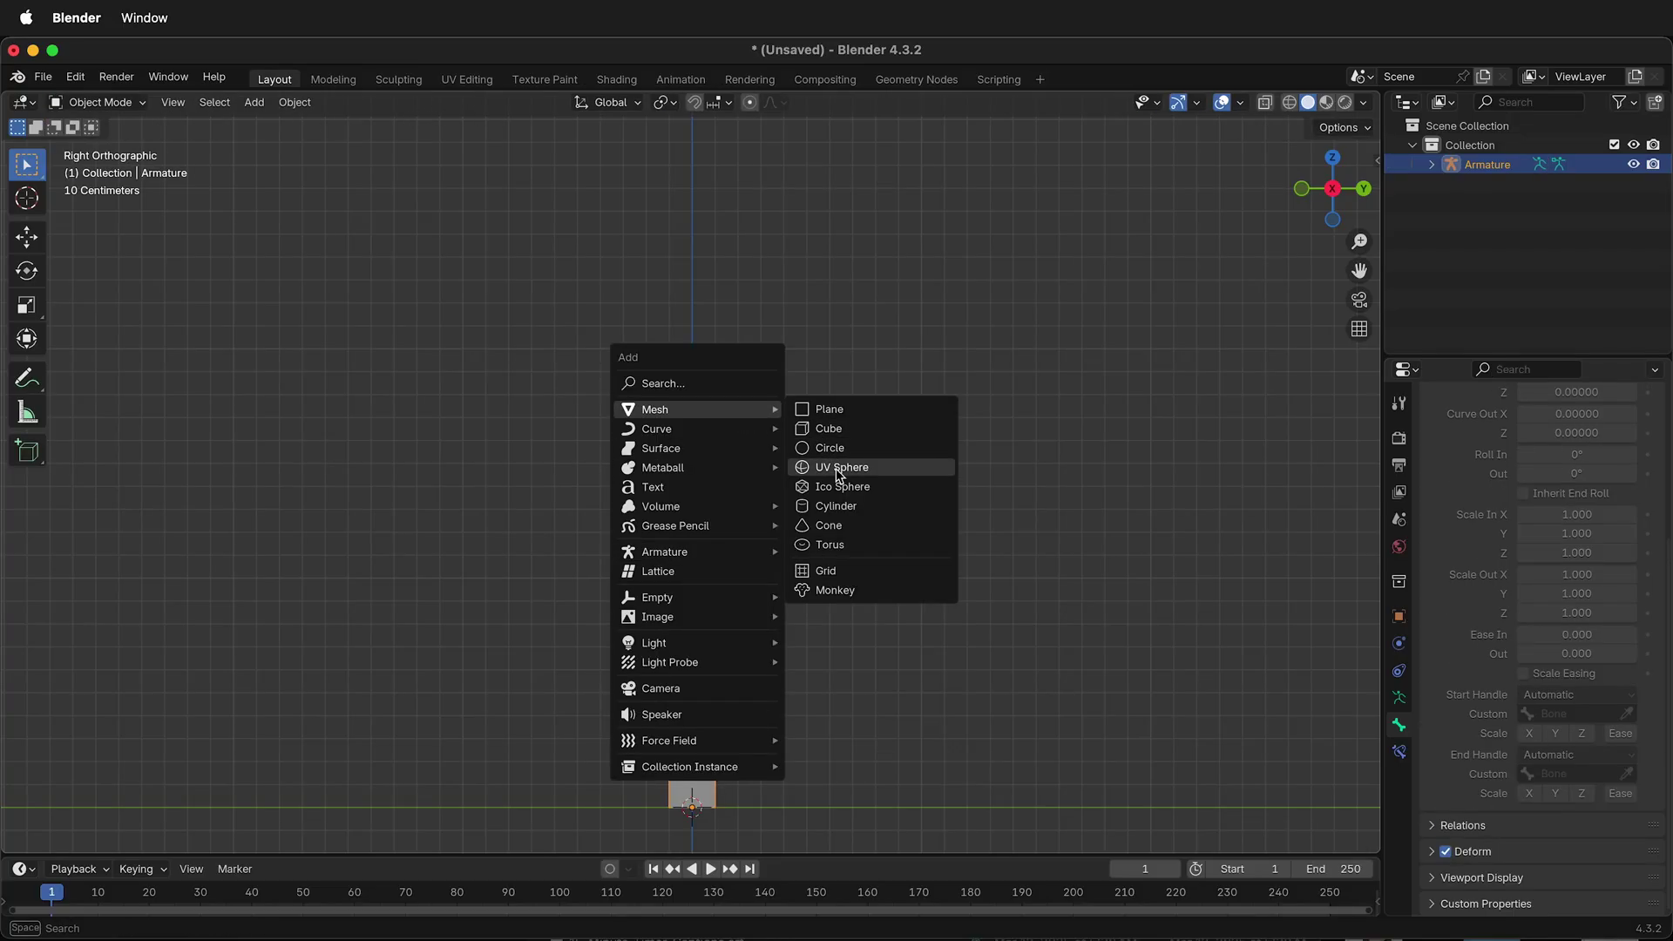
pyautogui.click(832, 503)
pyautogui.scroll(-3, 828, 450)
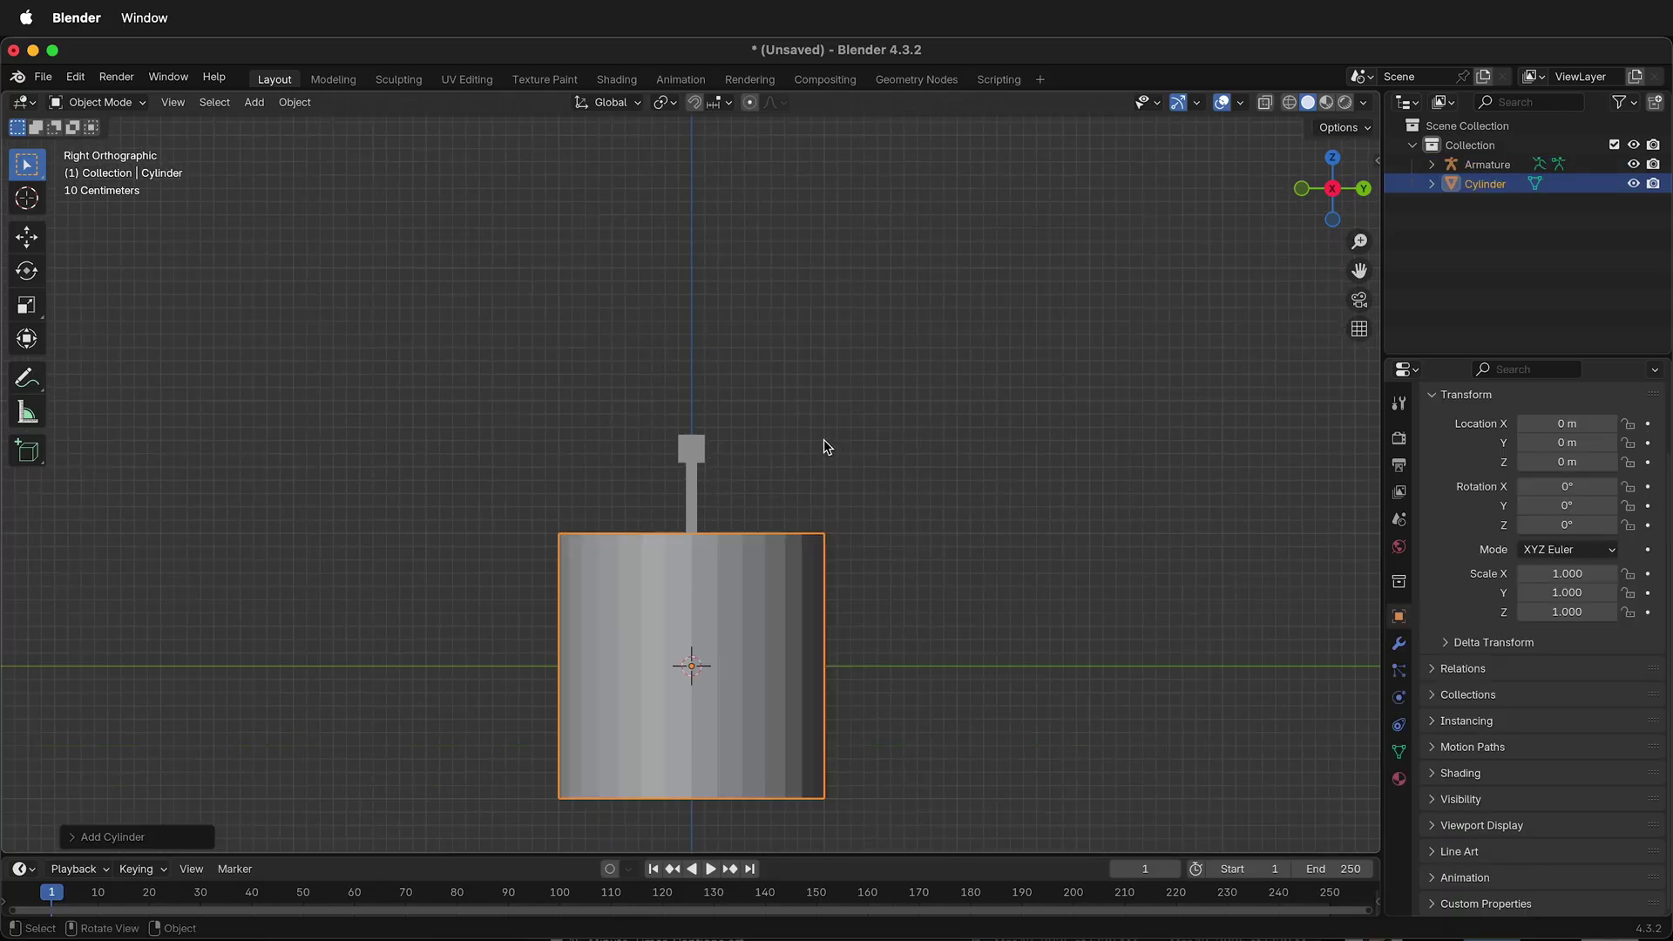
# - Raise the cylinder 1 m on Z and thin it to 0.170 width scale, keeping its height
pyautogui.press('g')
pyautogui.press('z')
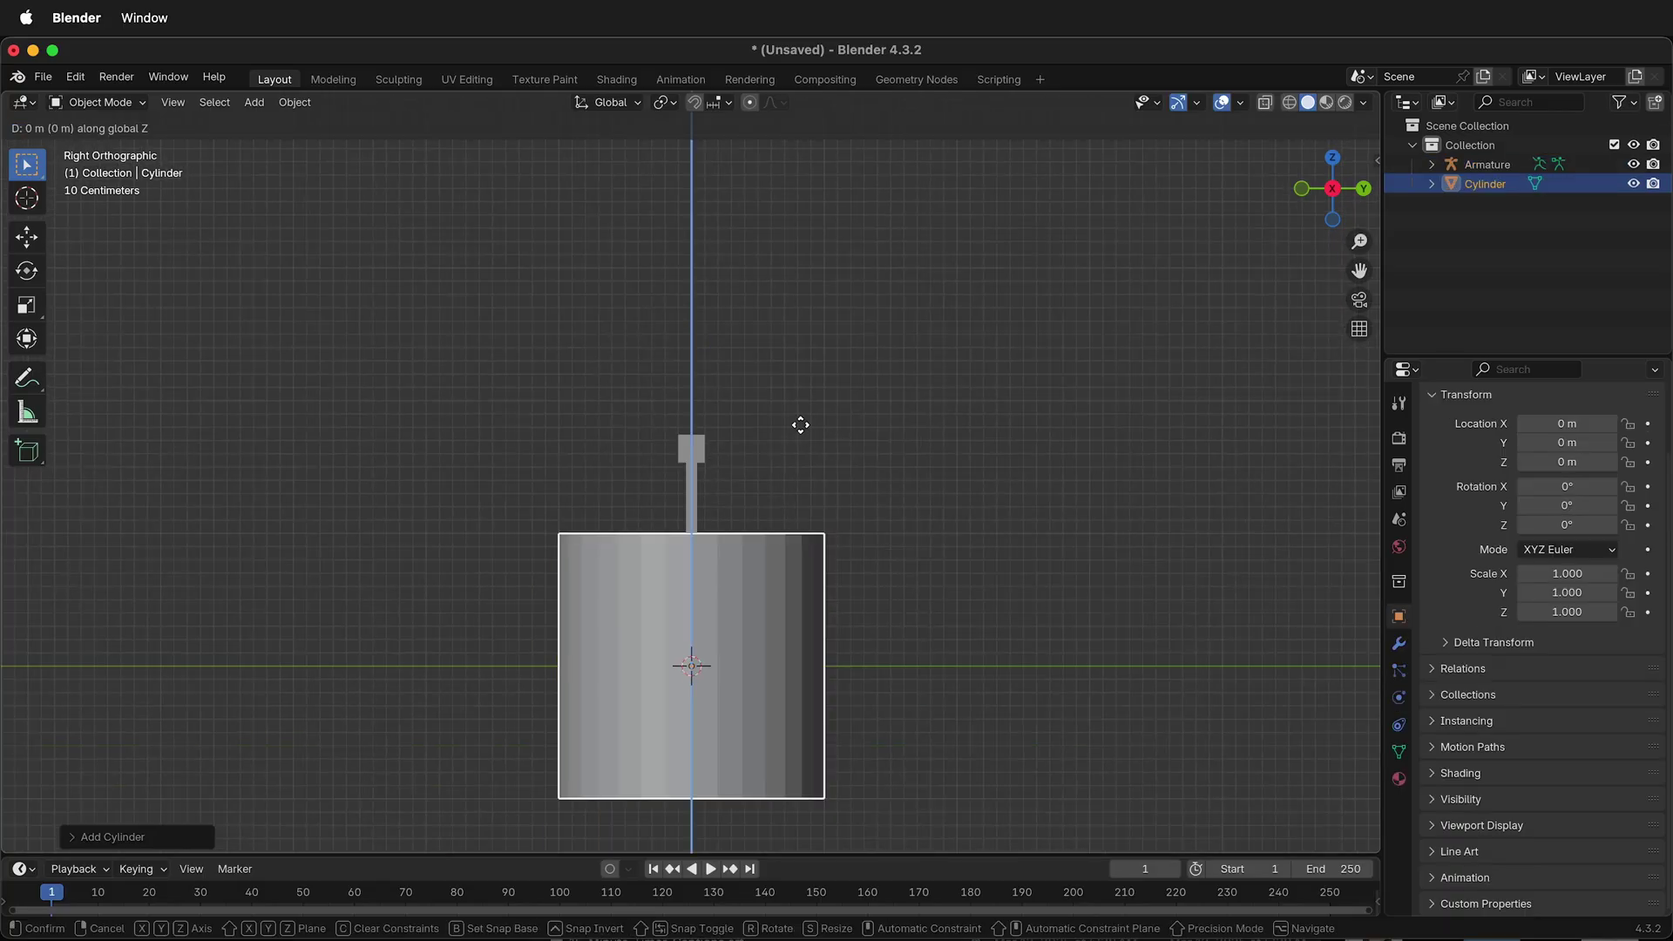
pyautogui.press('1')
pyautogui.press('Return')
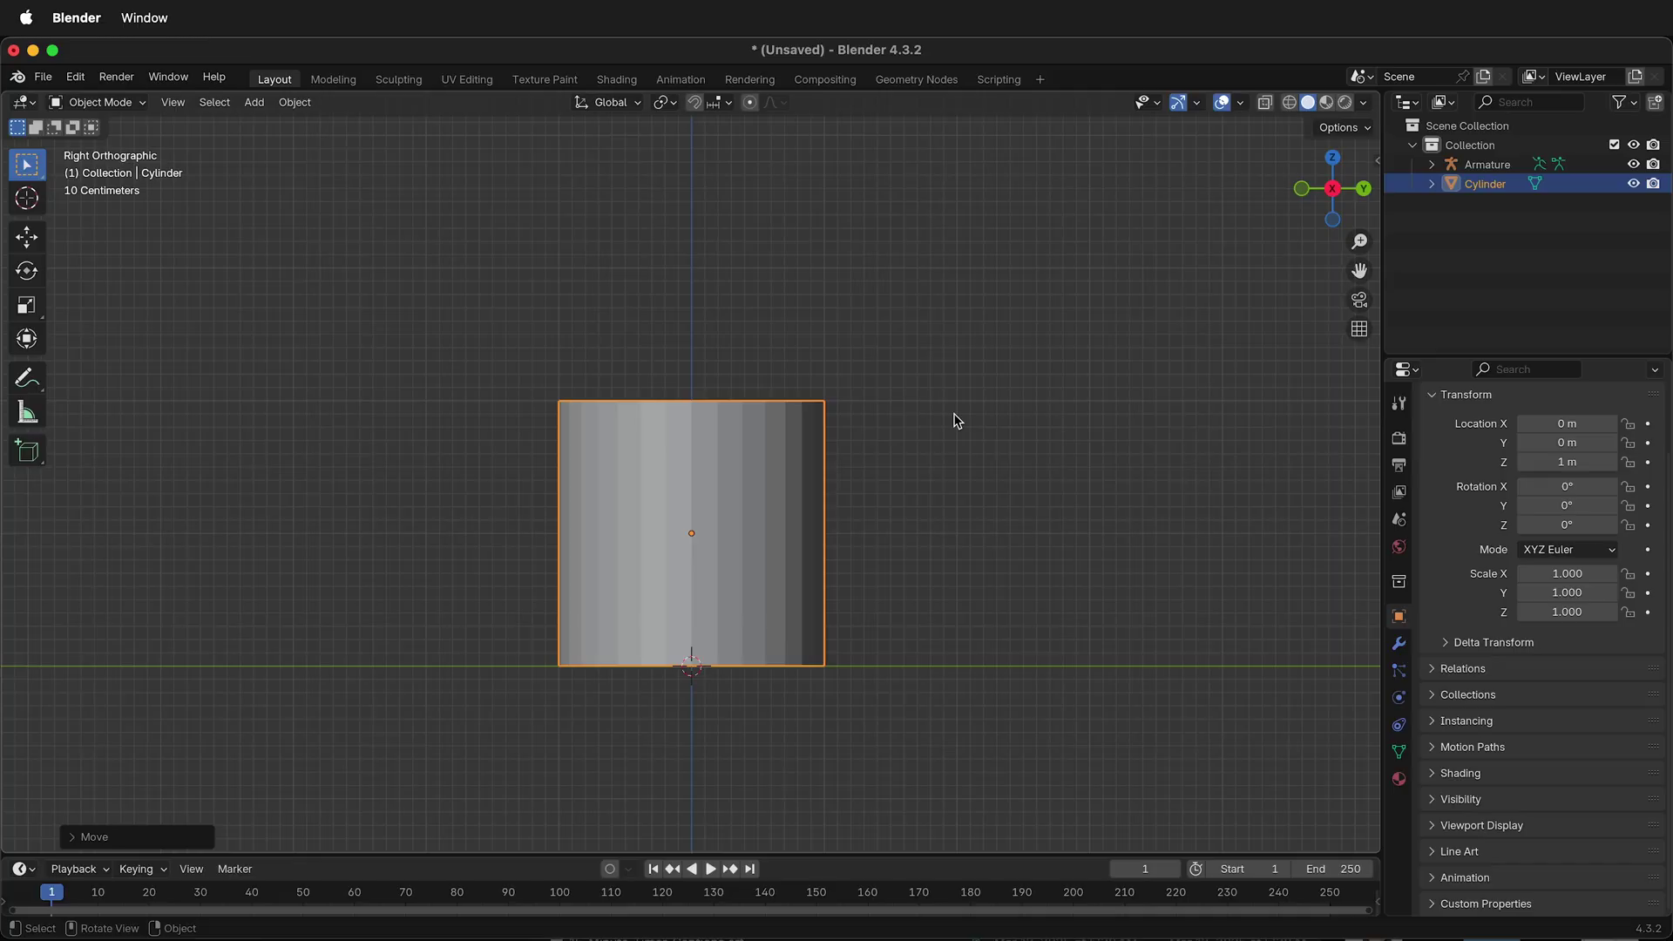
pyautogui.press('s')
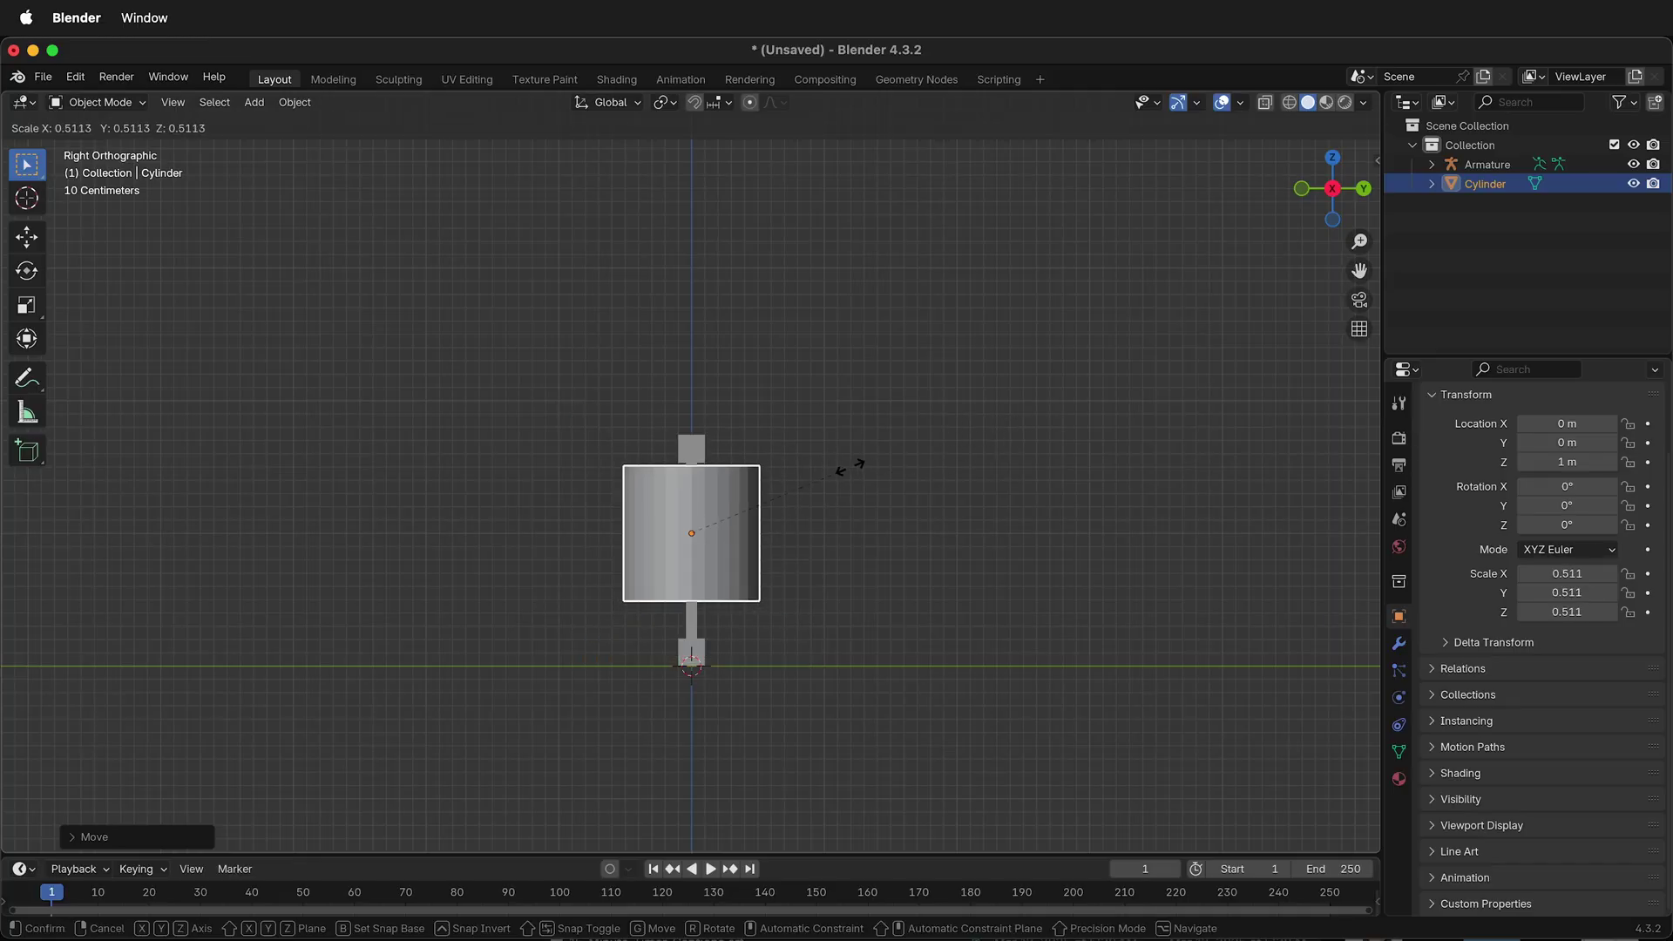
pyautogui.hotkey('shift', 'z')
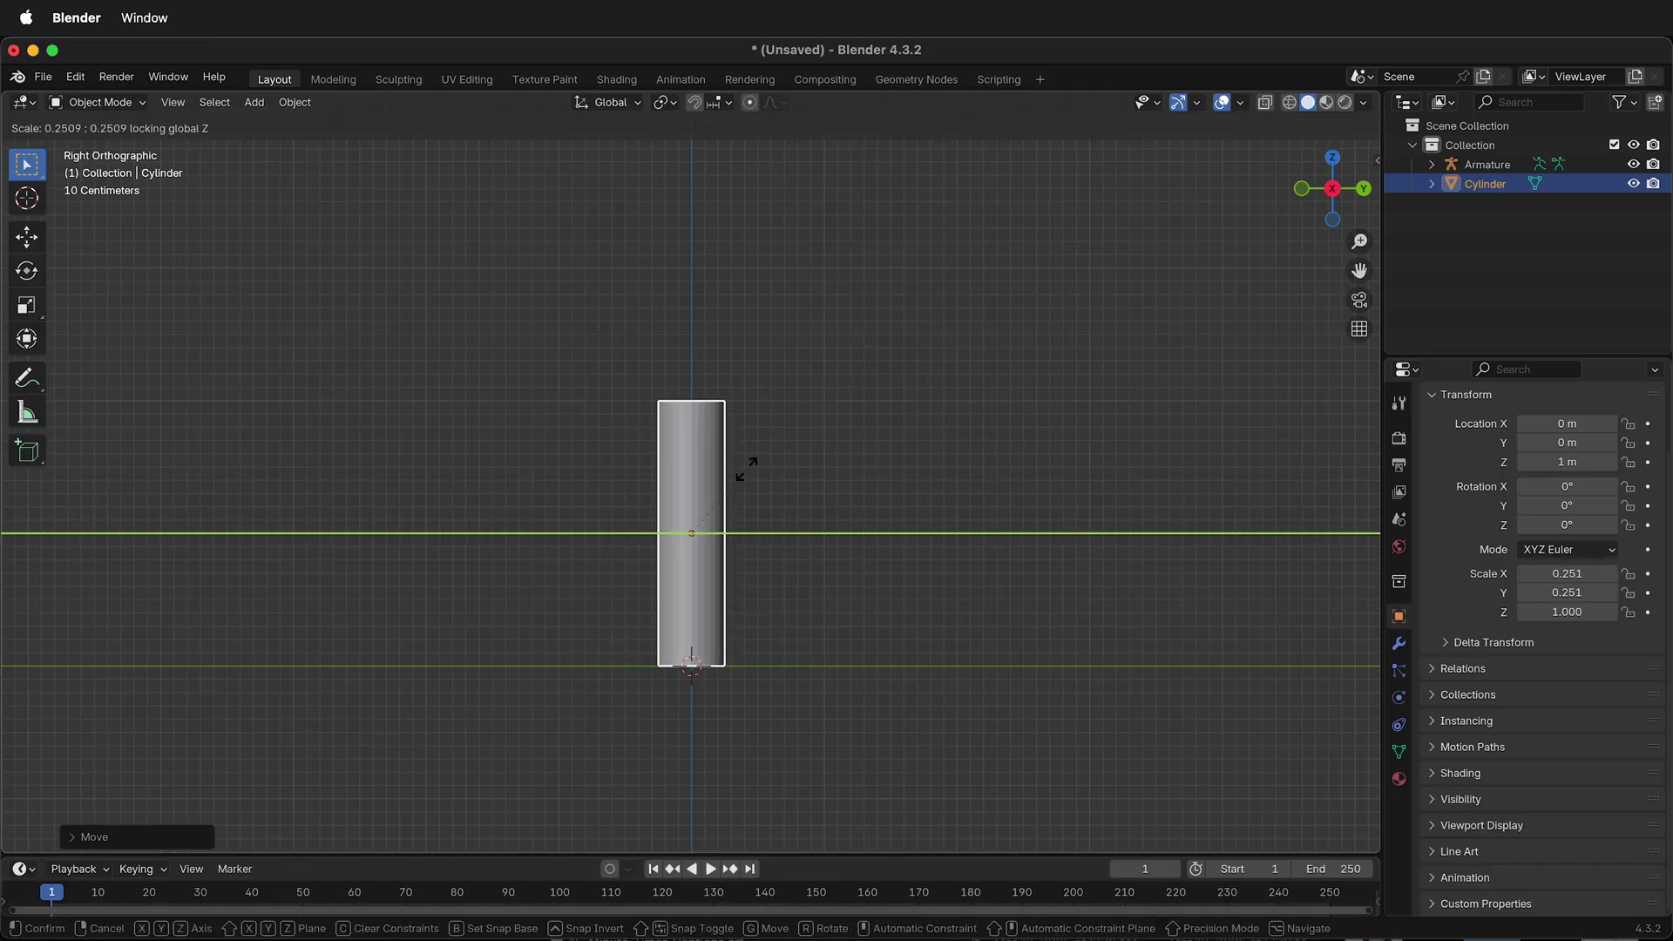
pyautogui.click(693, 477)
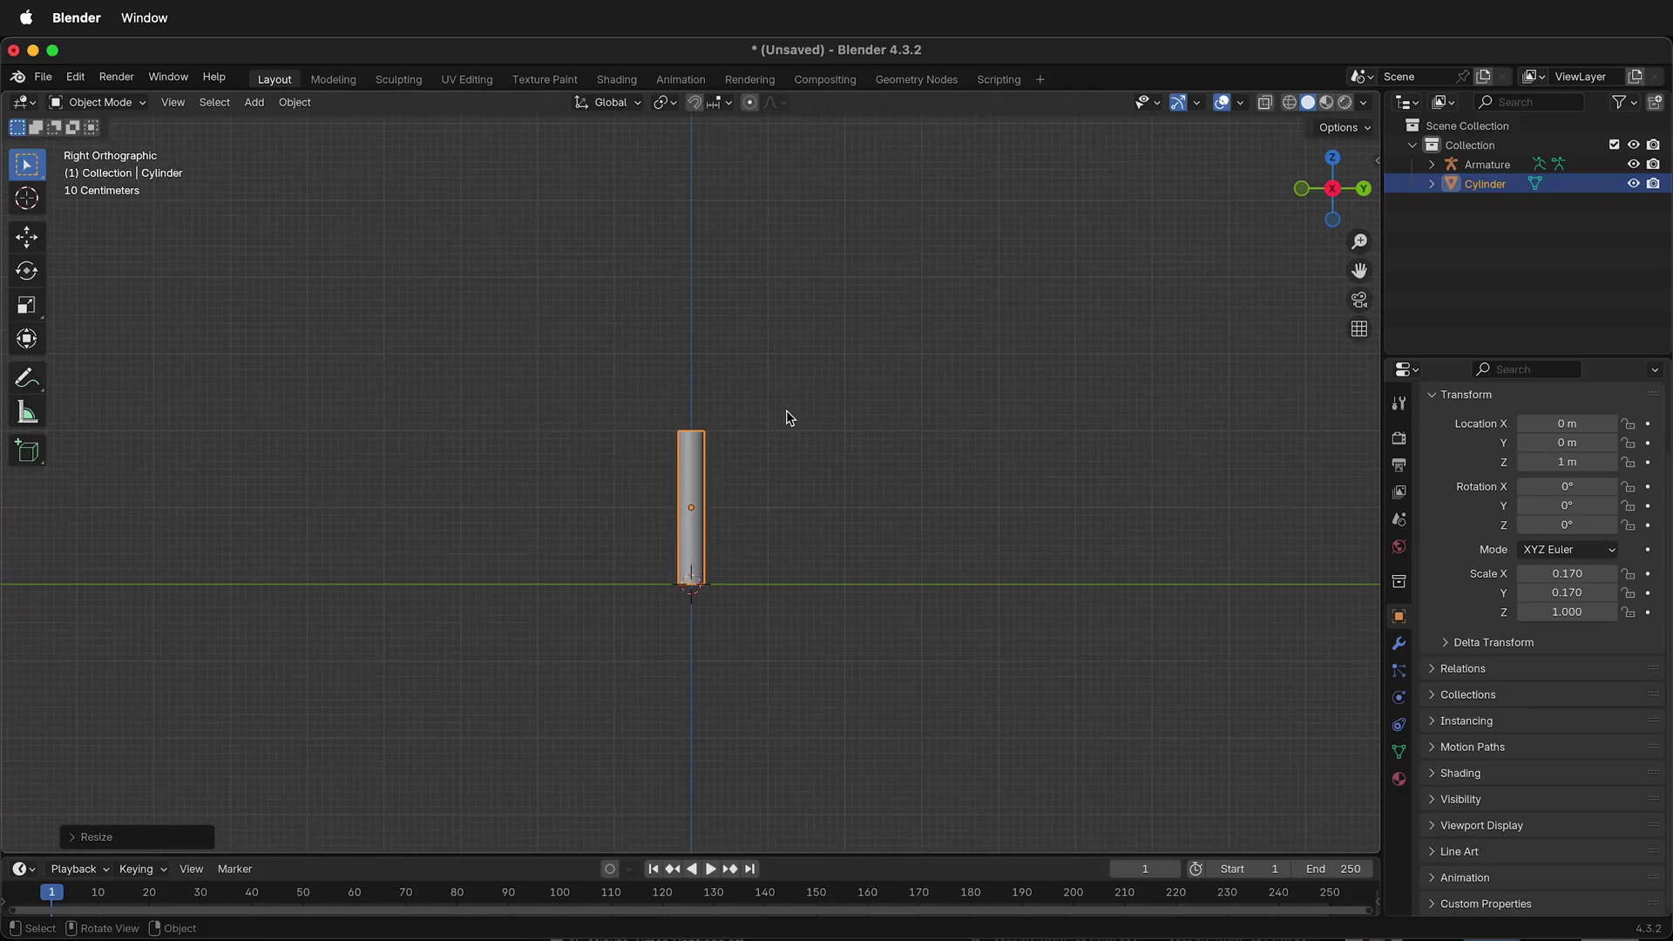
pyautogui.scroll(5, 751, 436)
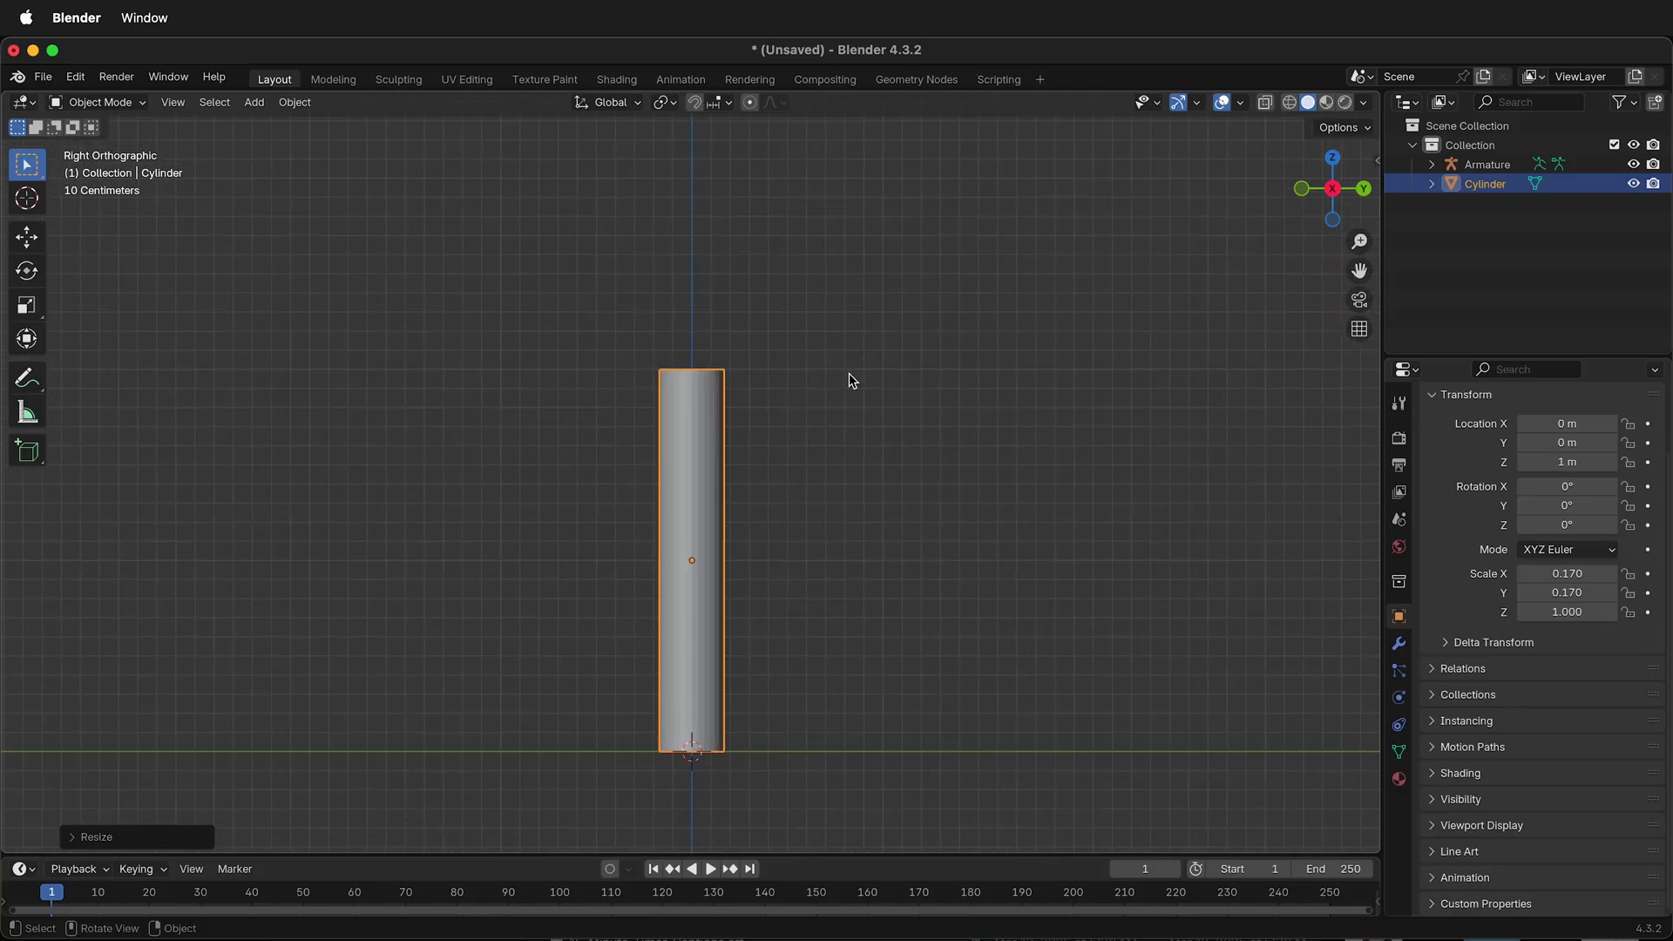
# - Shorten the cylinder along Z and lower it slightly on Z
pyautogui.press('s')
pyautogui.press('z')
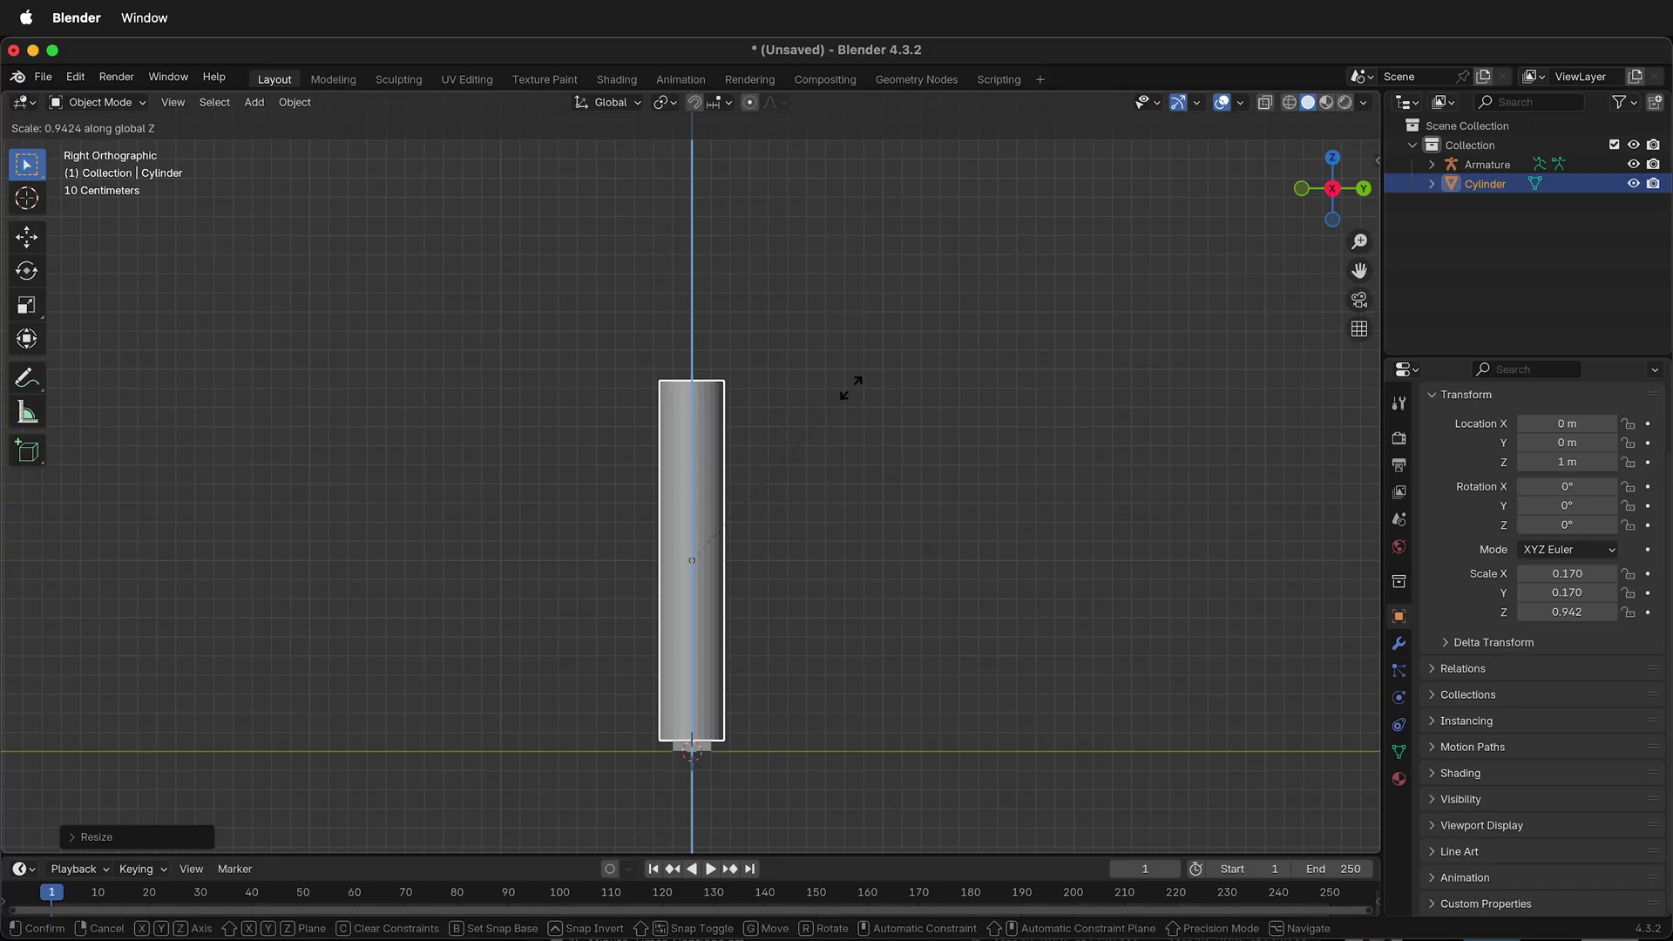
pyautogui.click(833, 449)
pyautogui.press('g')
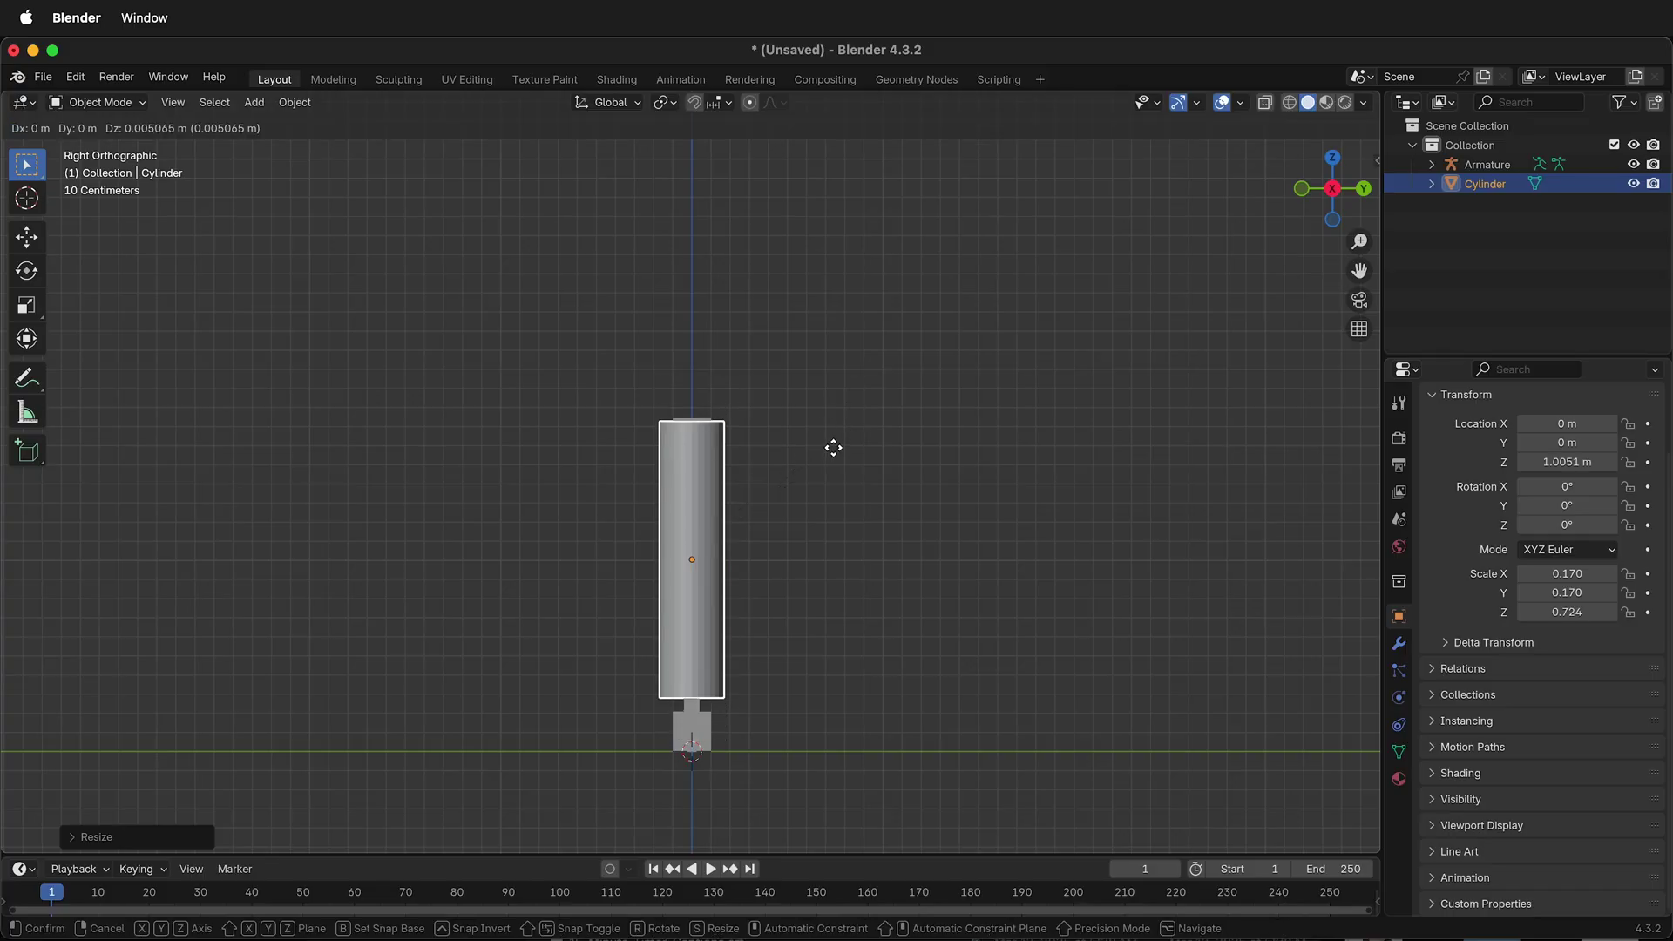
pyautogui.press('z')
pyautogui.click(834, 467)
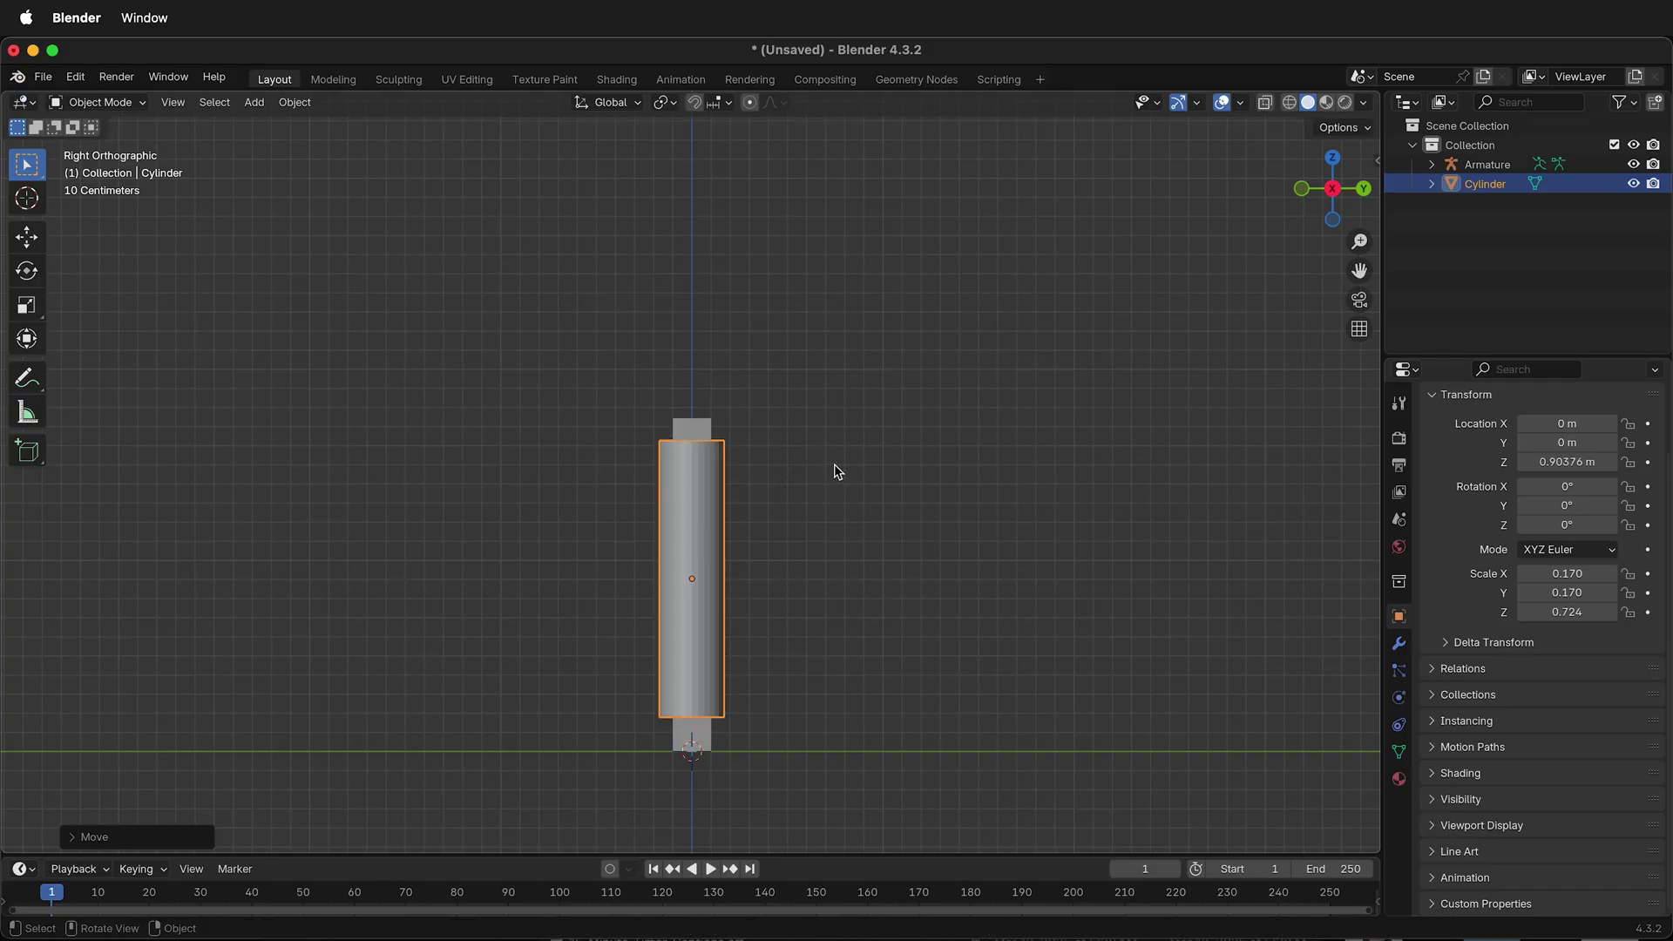
# - Apply all transforms to the cylinder
pyautogui.hotkey('ctrl', 'a')
pyautogui.click(837, 483)
pyautogui.scroll(3, 665, 454)
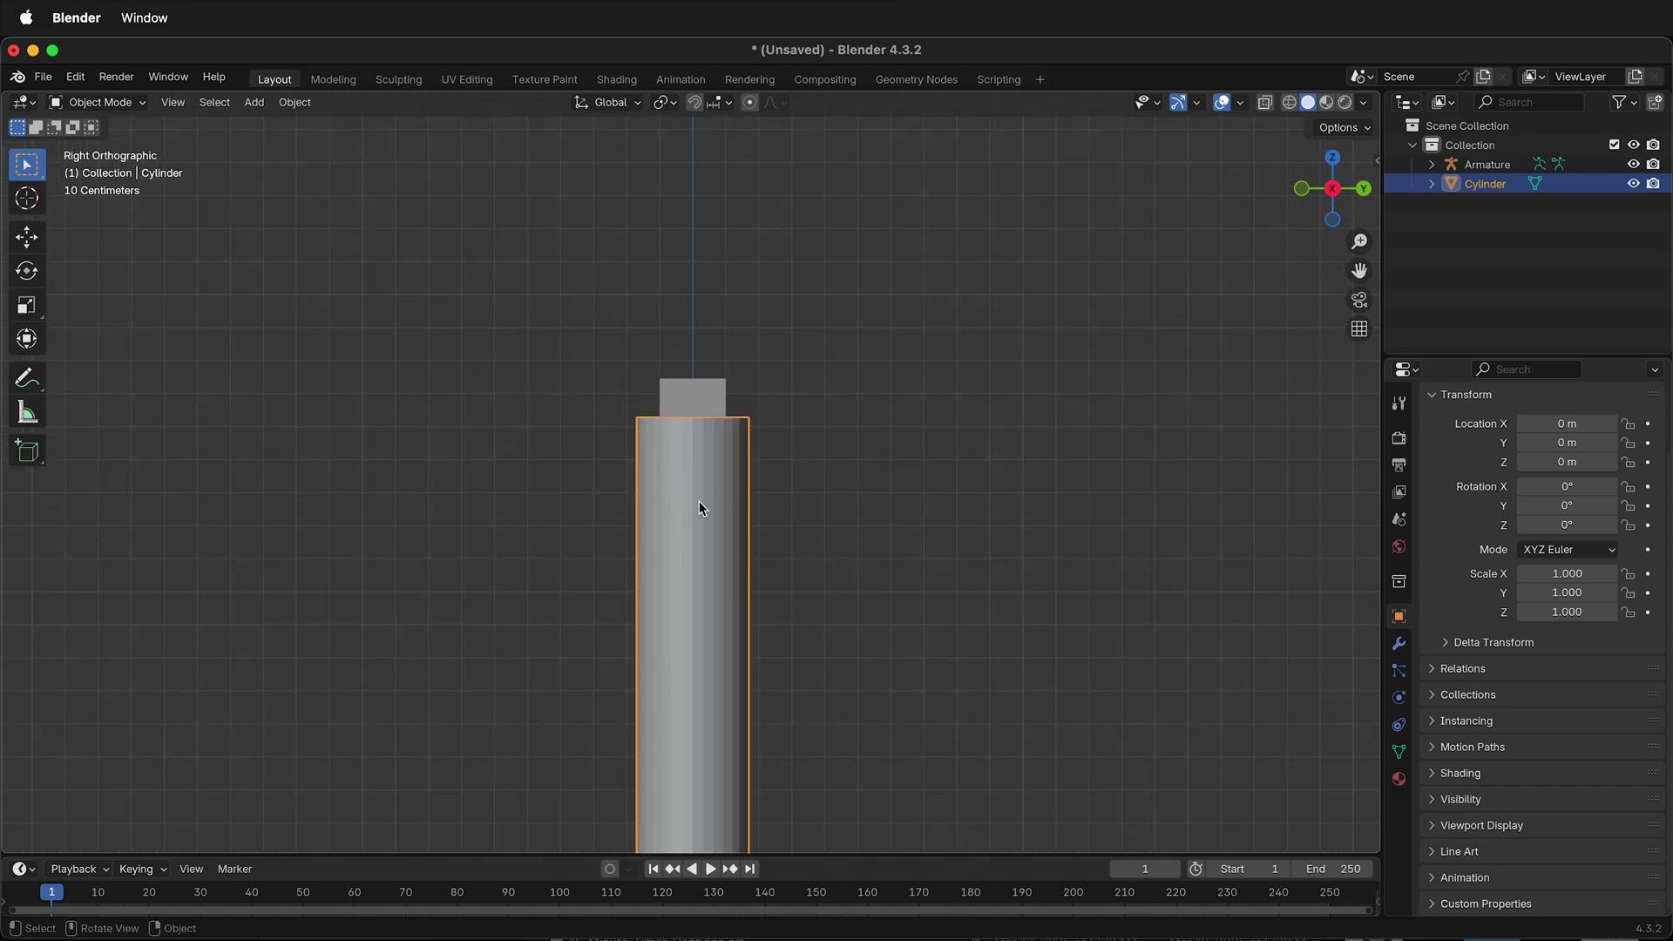
pyautogui.scroll(-2, 747, 521)
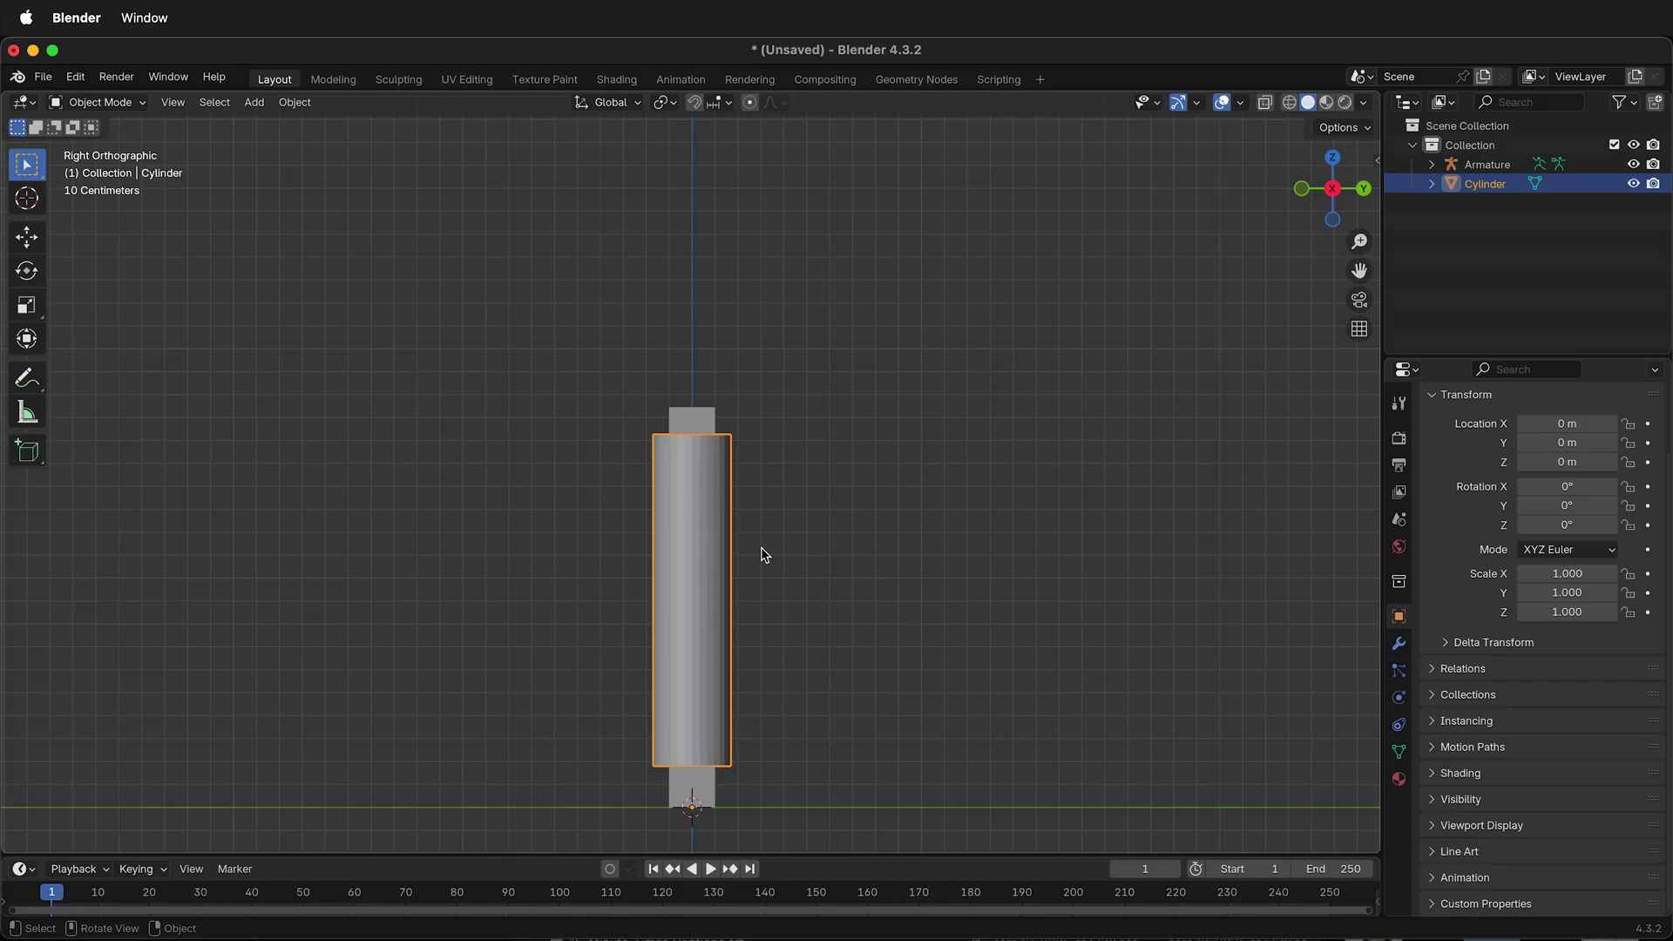
# - In Edit Mode, add 19 centred loop cuts around the cylinder, then return to Object Mode
pyautogui.press('Tab')
pyautogui.hotkey('ctrl', 'r')
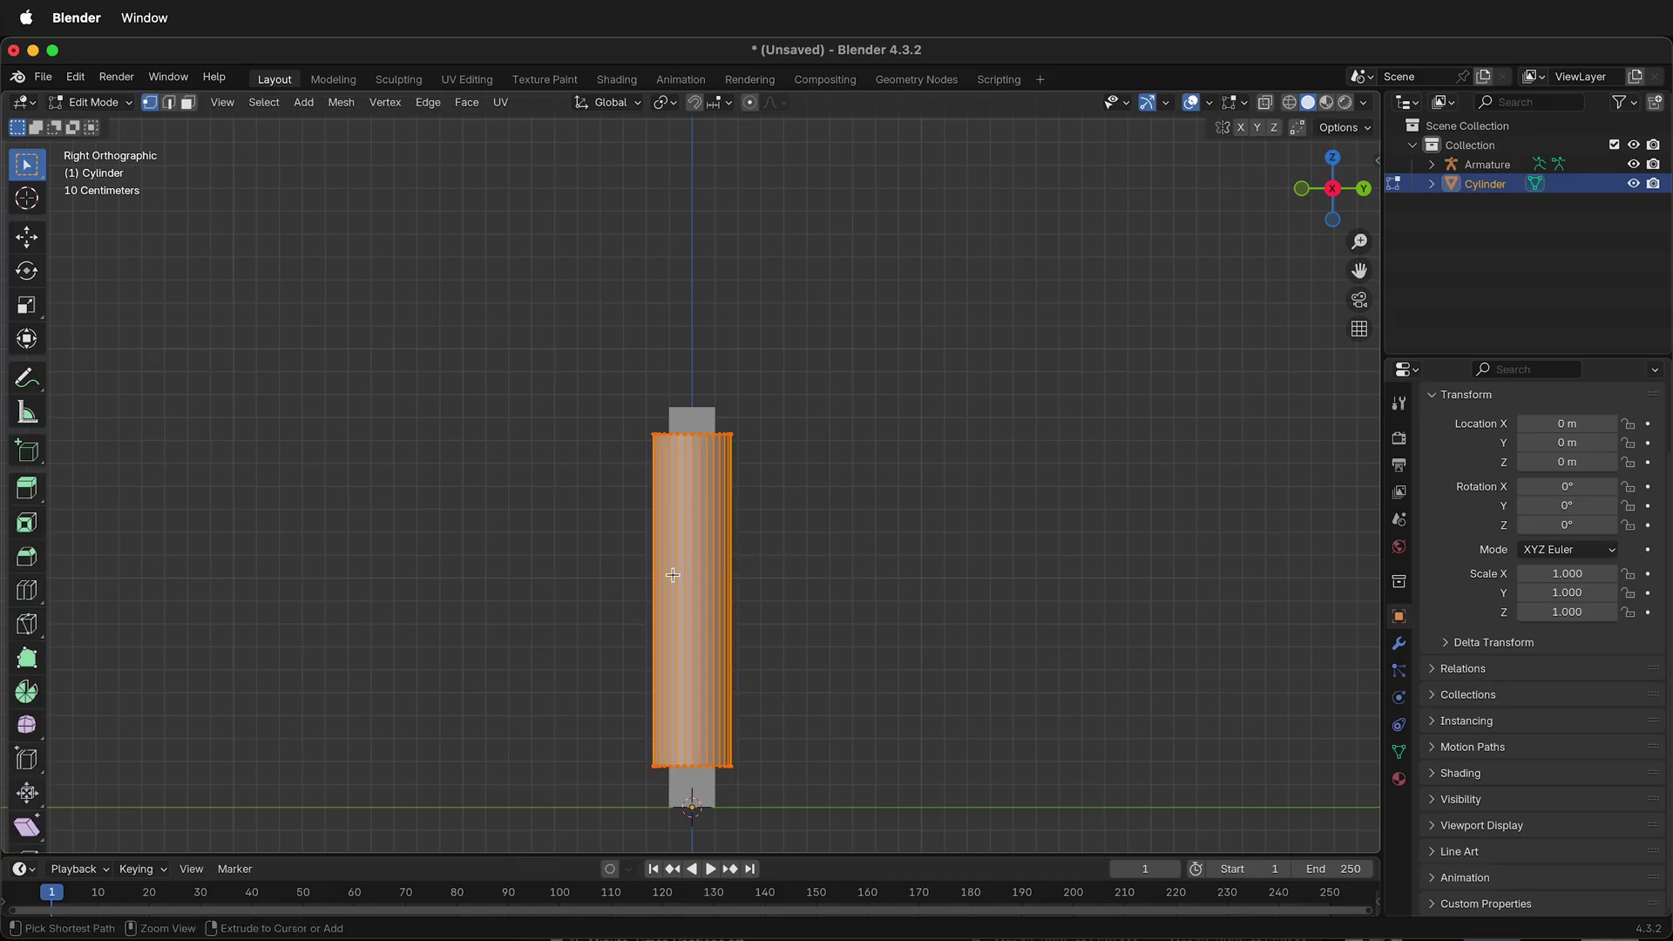
pyautogui.scroll(16, 676, 576)
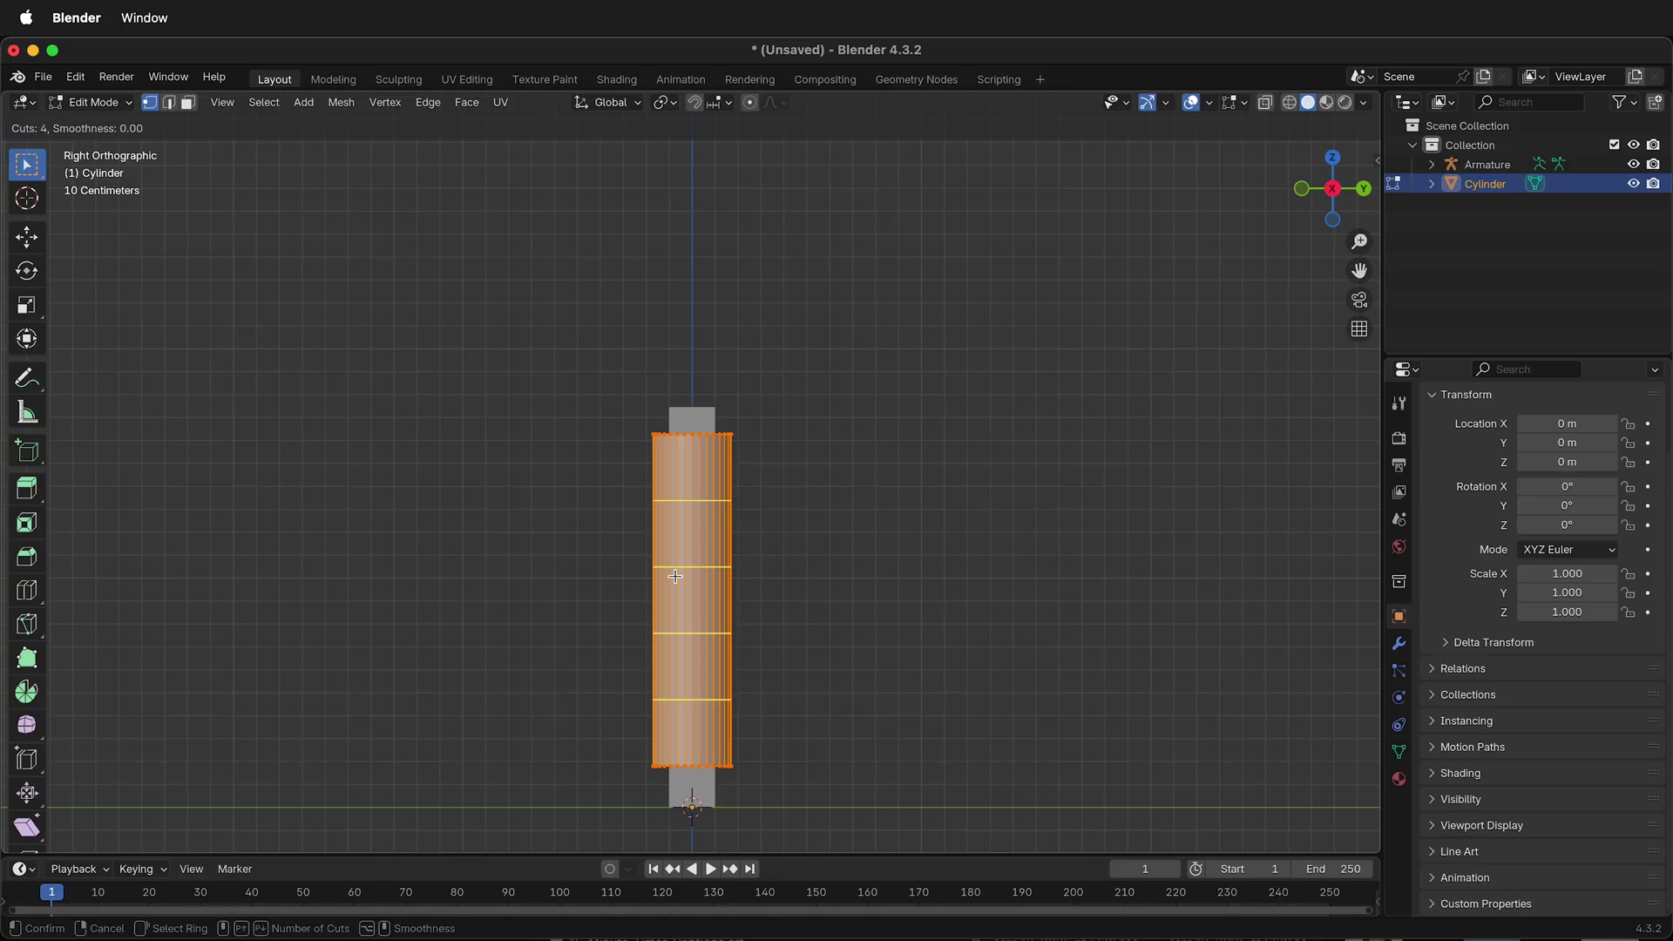
pyautogui.scroll(2, 676, 575)
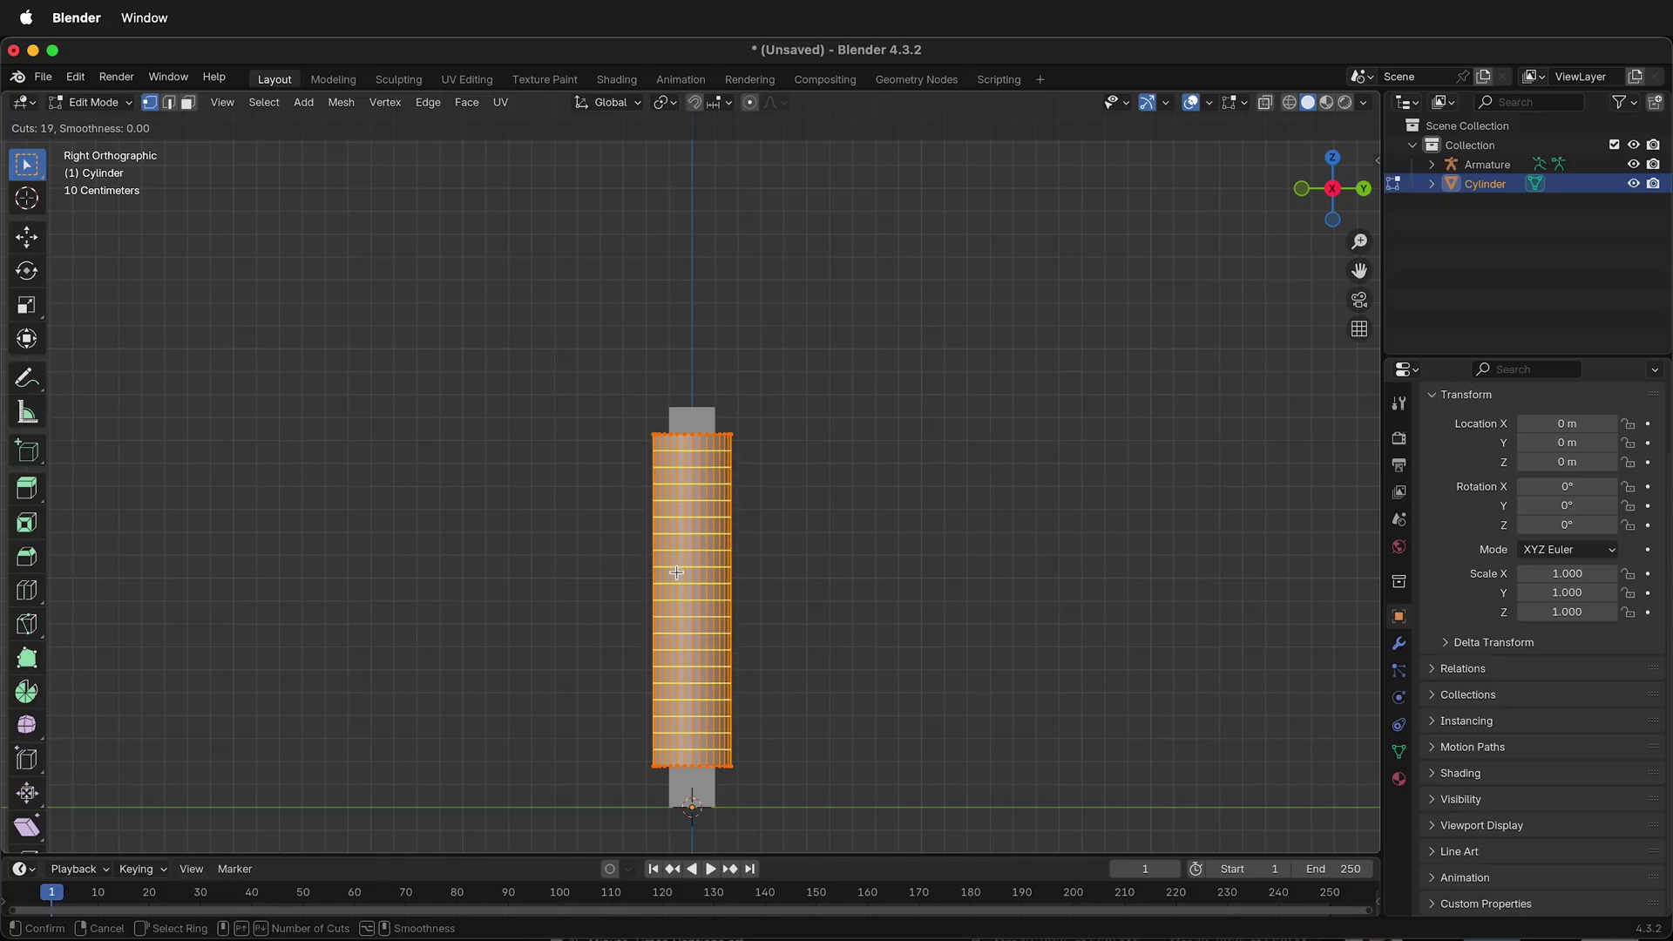
pyautogui.click(677, 574)
pyautogui.rightClick(676, 574)
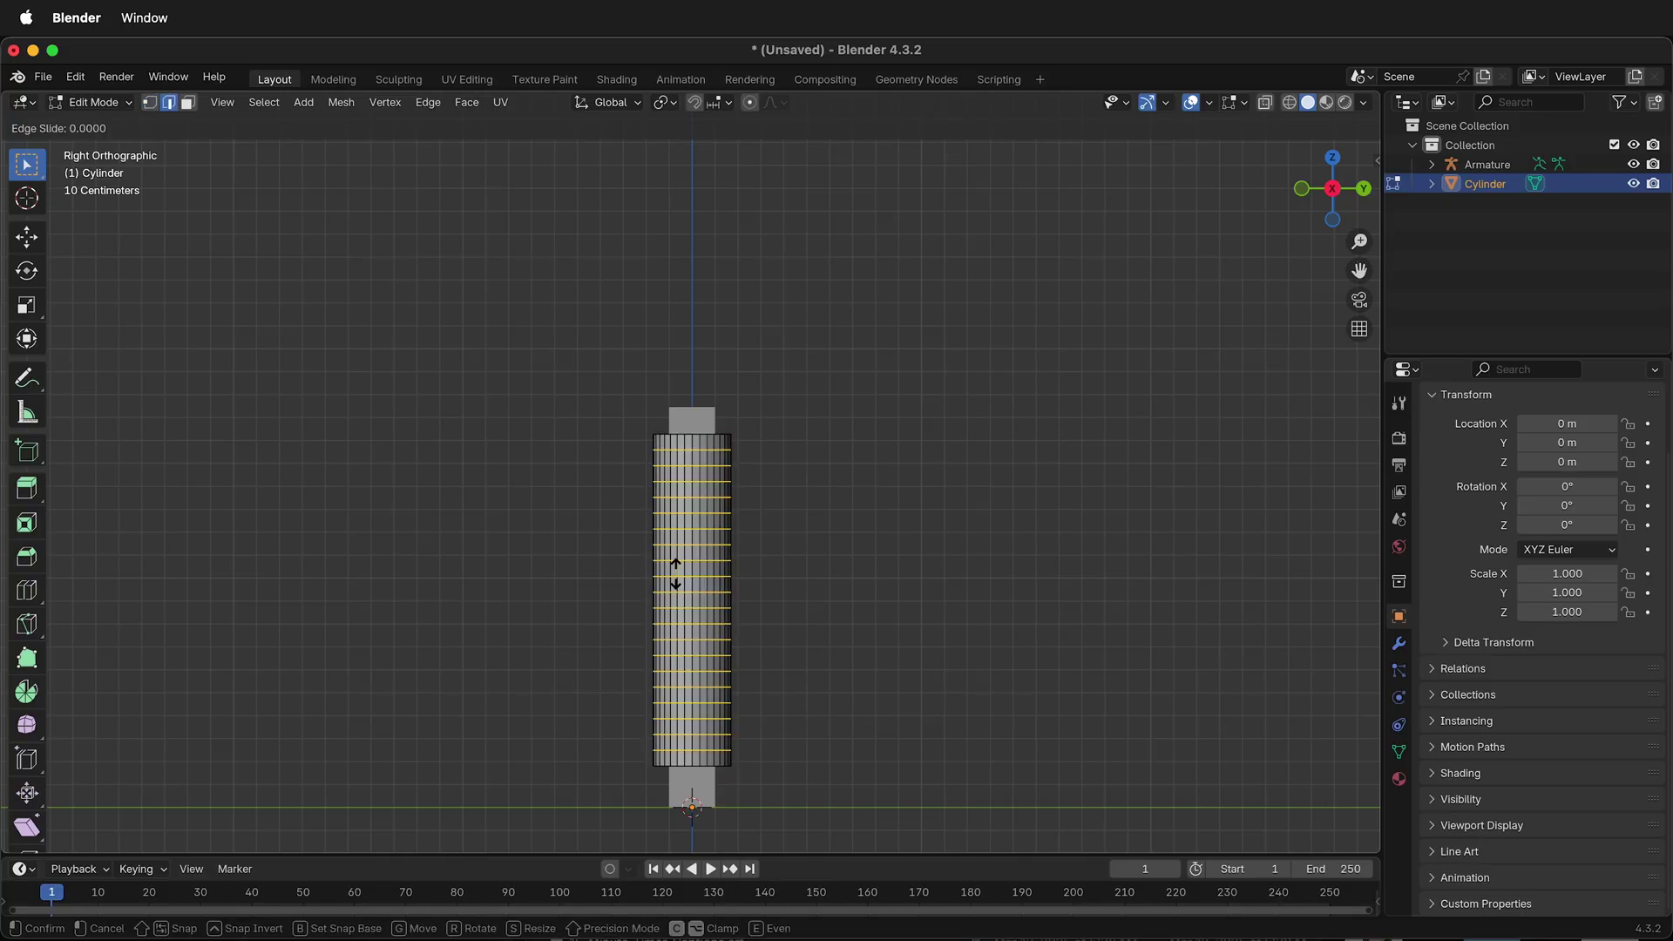
pyautogui.press('Tab')
# - Select the cylinder, then the armature as active, and parent them With Automatic Weights
pyautogui.click(598, 568)
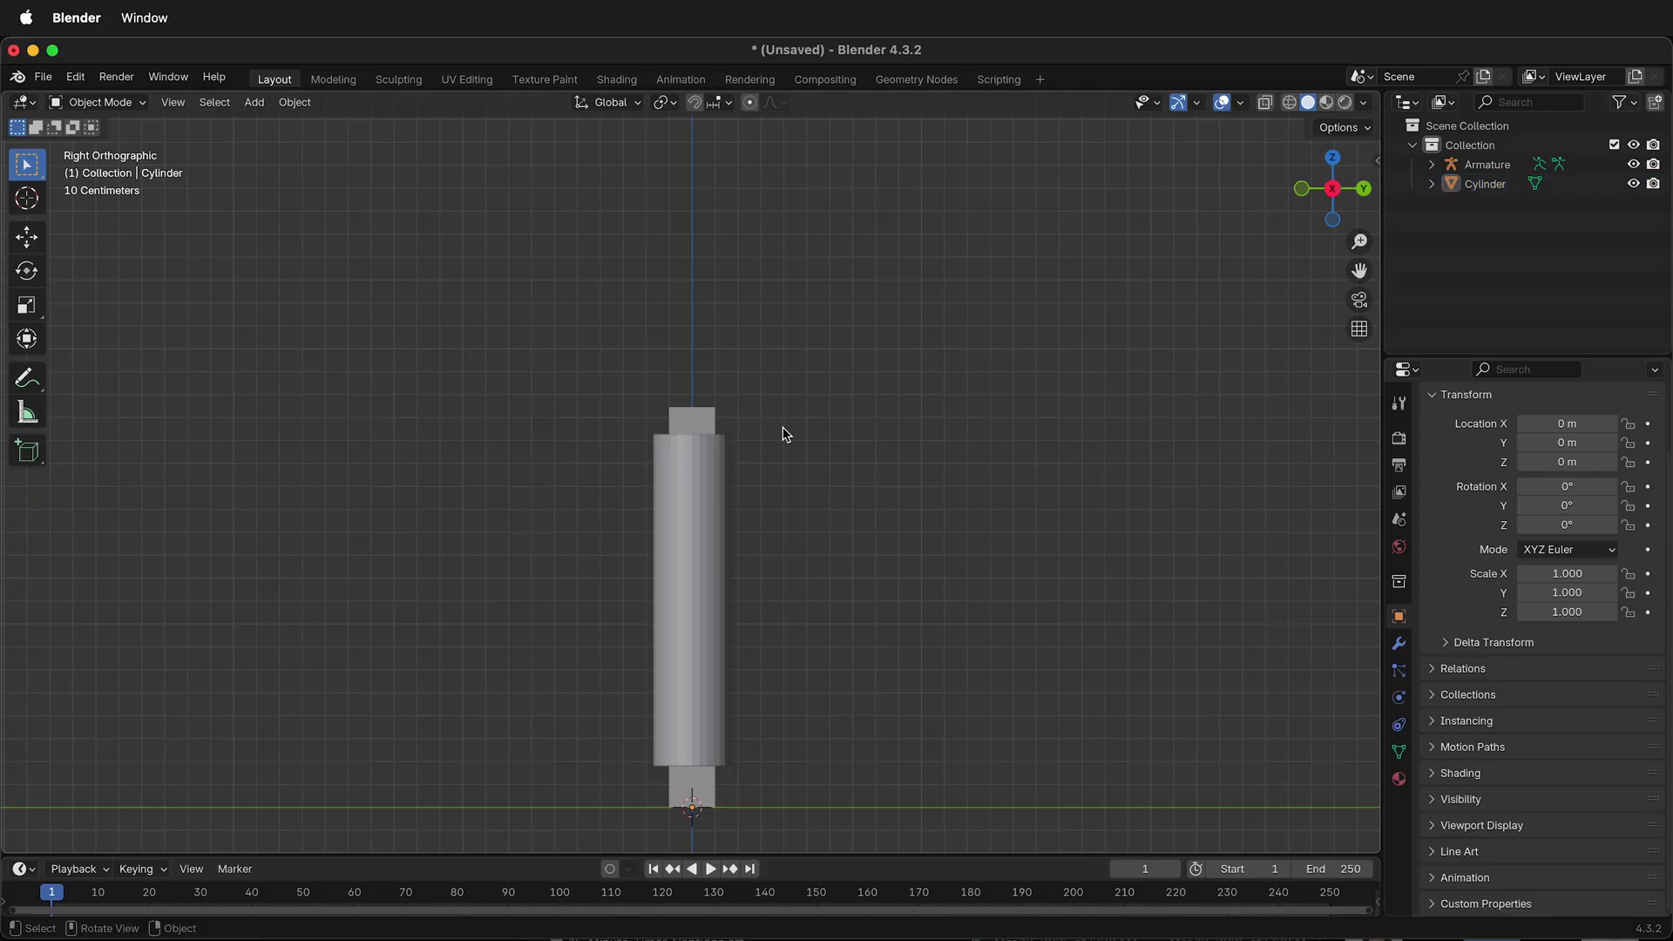
pyautogui.click(716, 571)
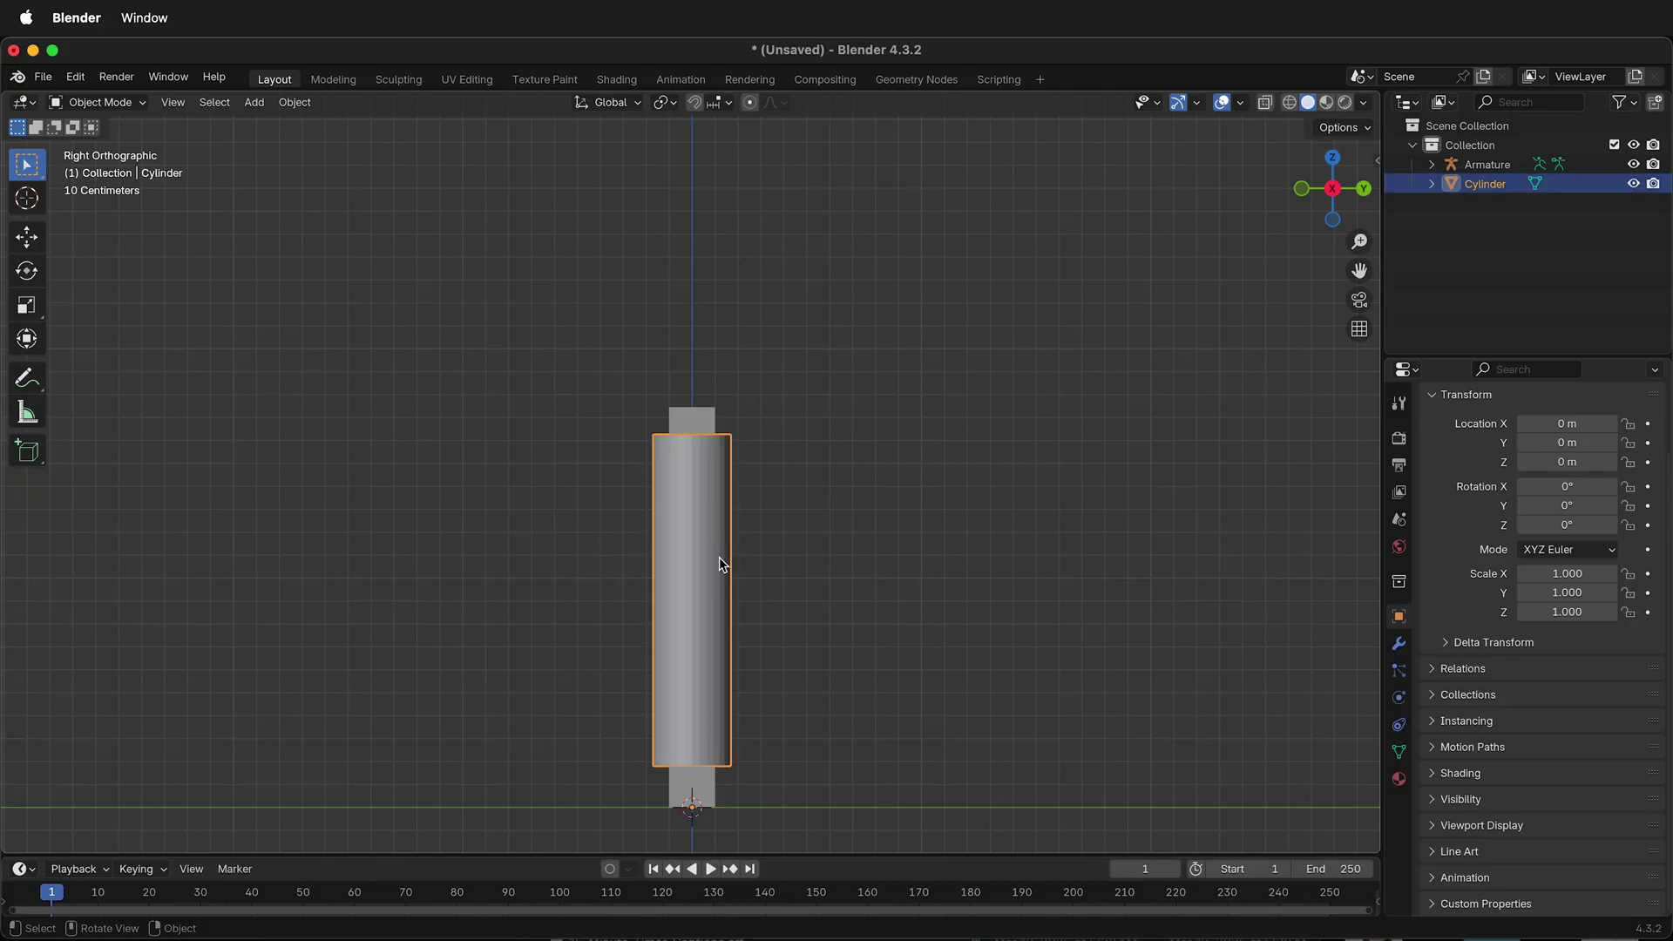
pyautogui.keyDown('shift'); pyautogui.click(702, 424); pyautogui.keyUp('shift')
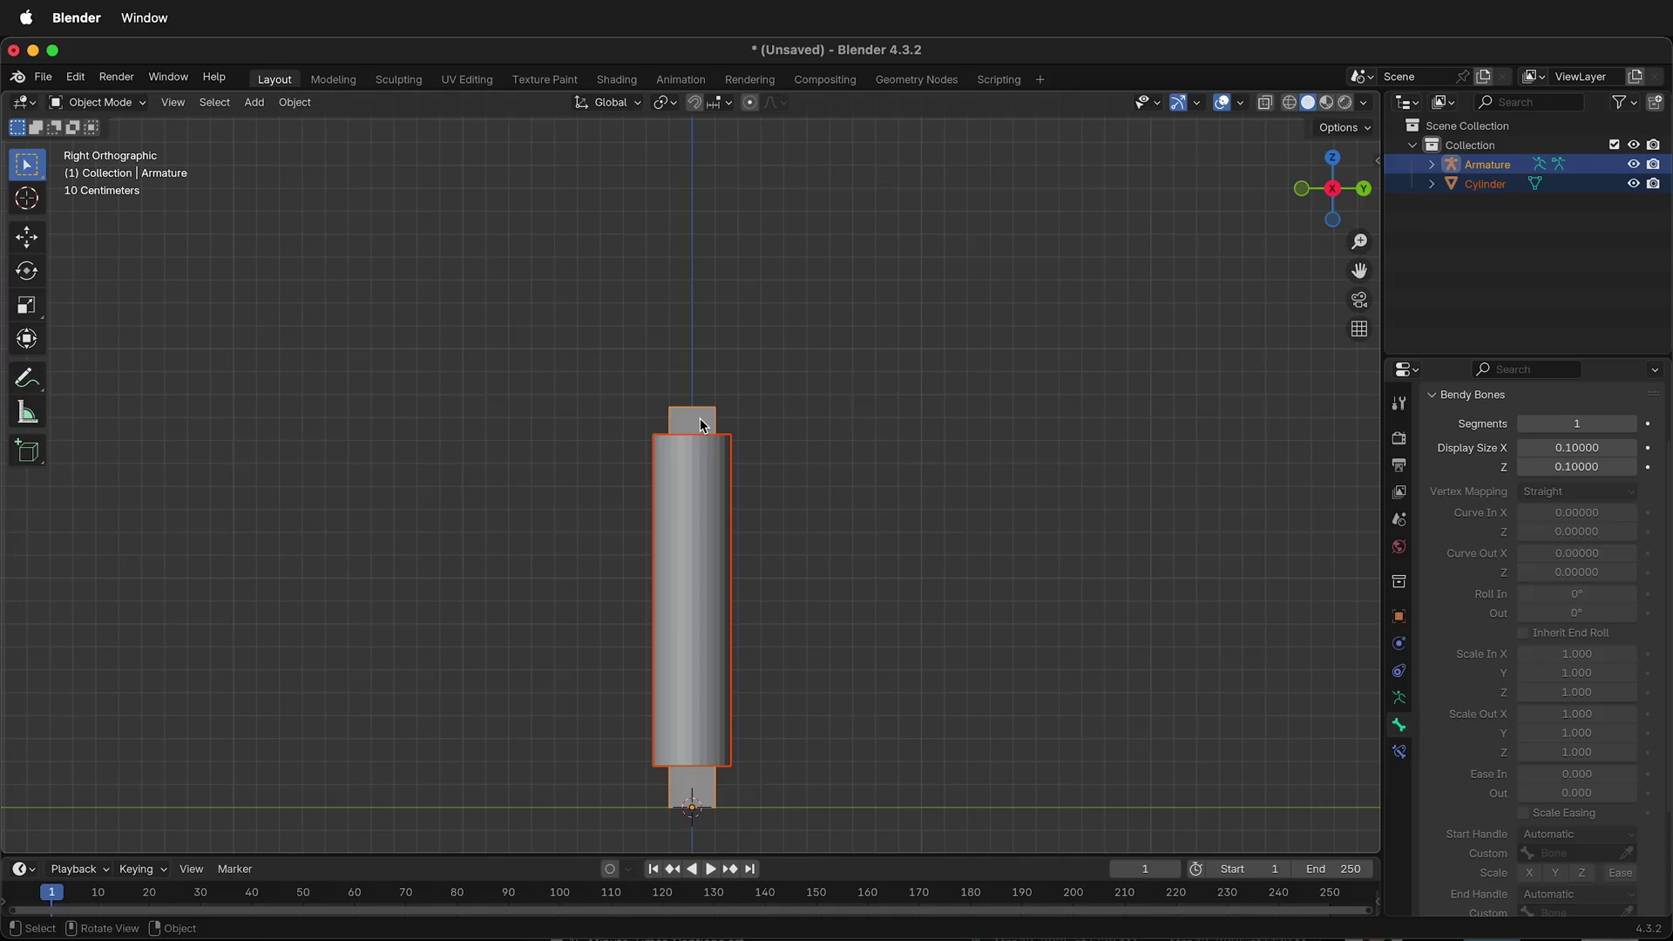
pyautogui.click(295, 102)
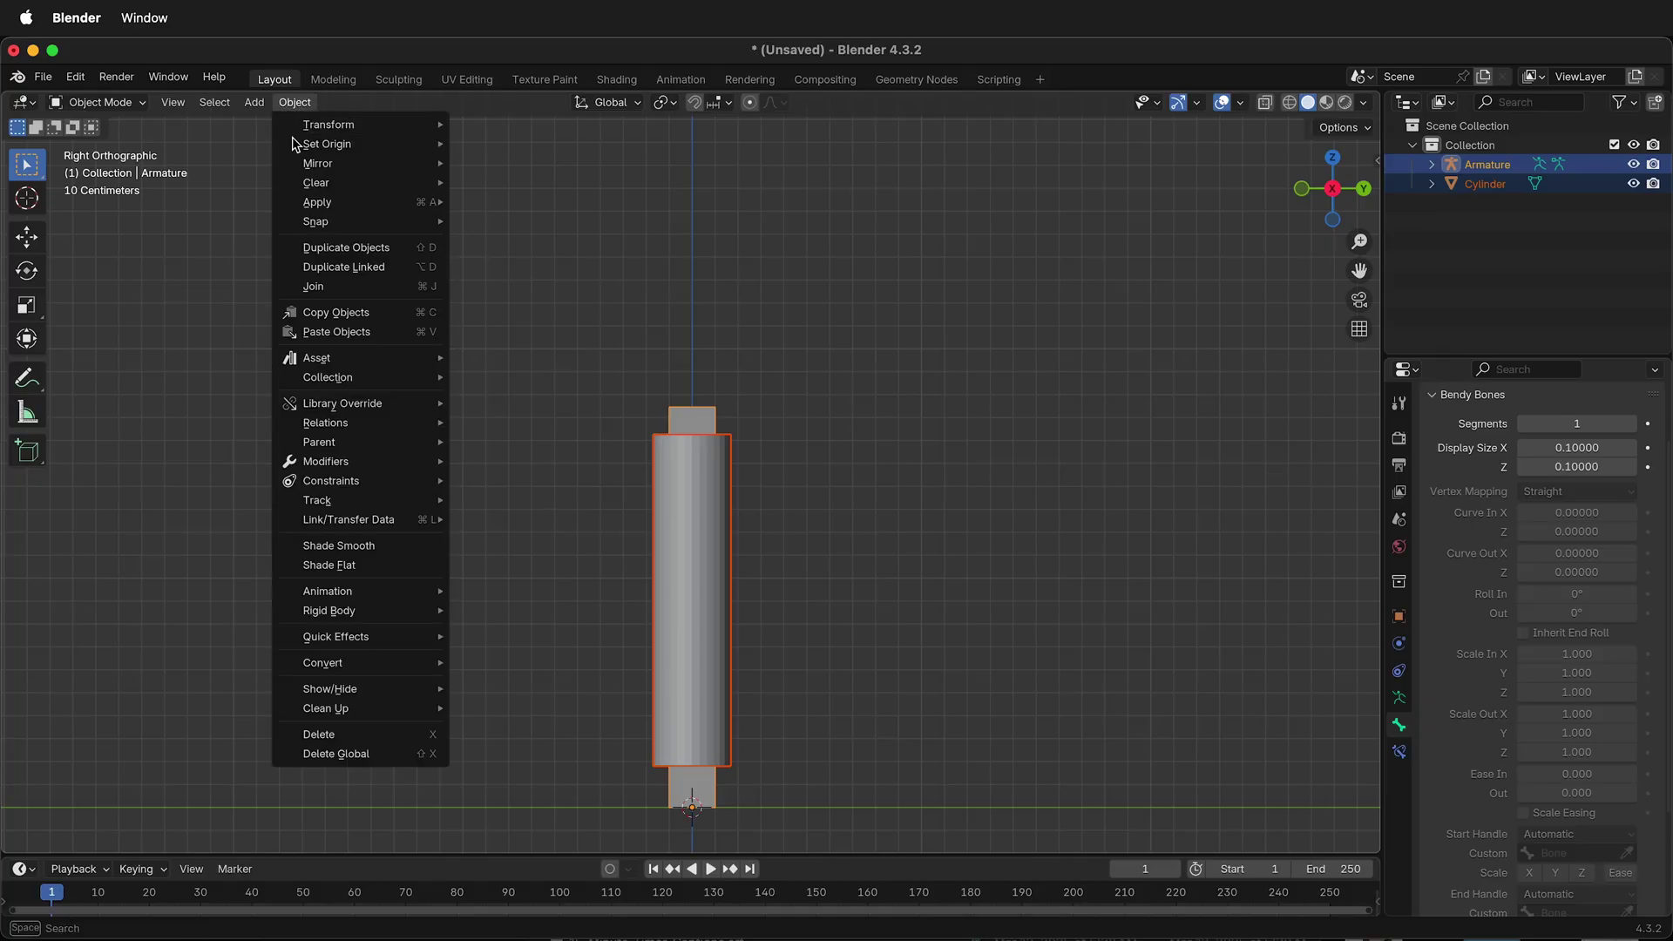
pyautogui.moveTo(358, 443)
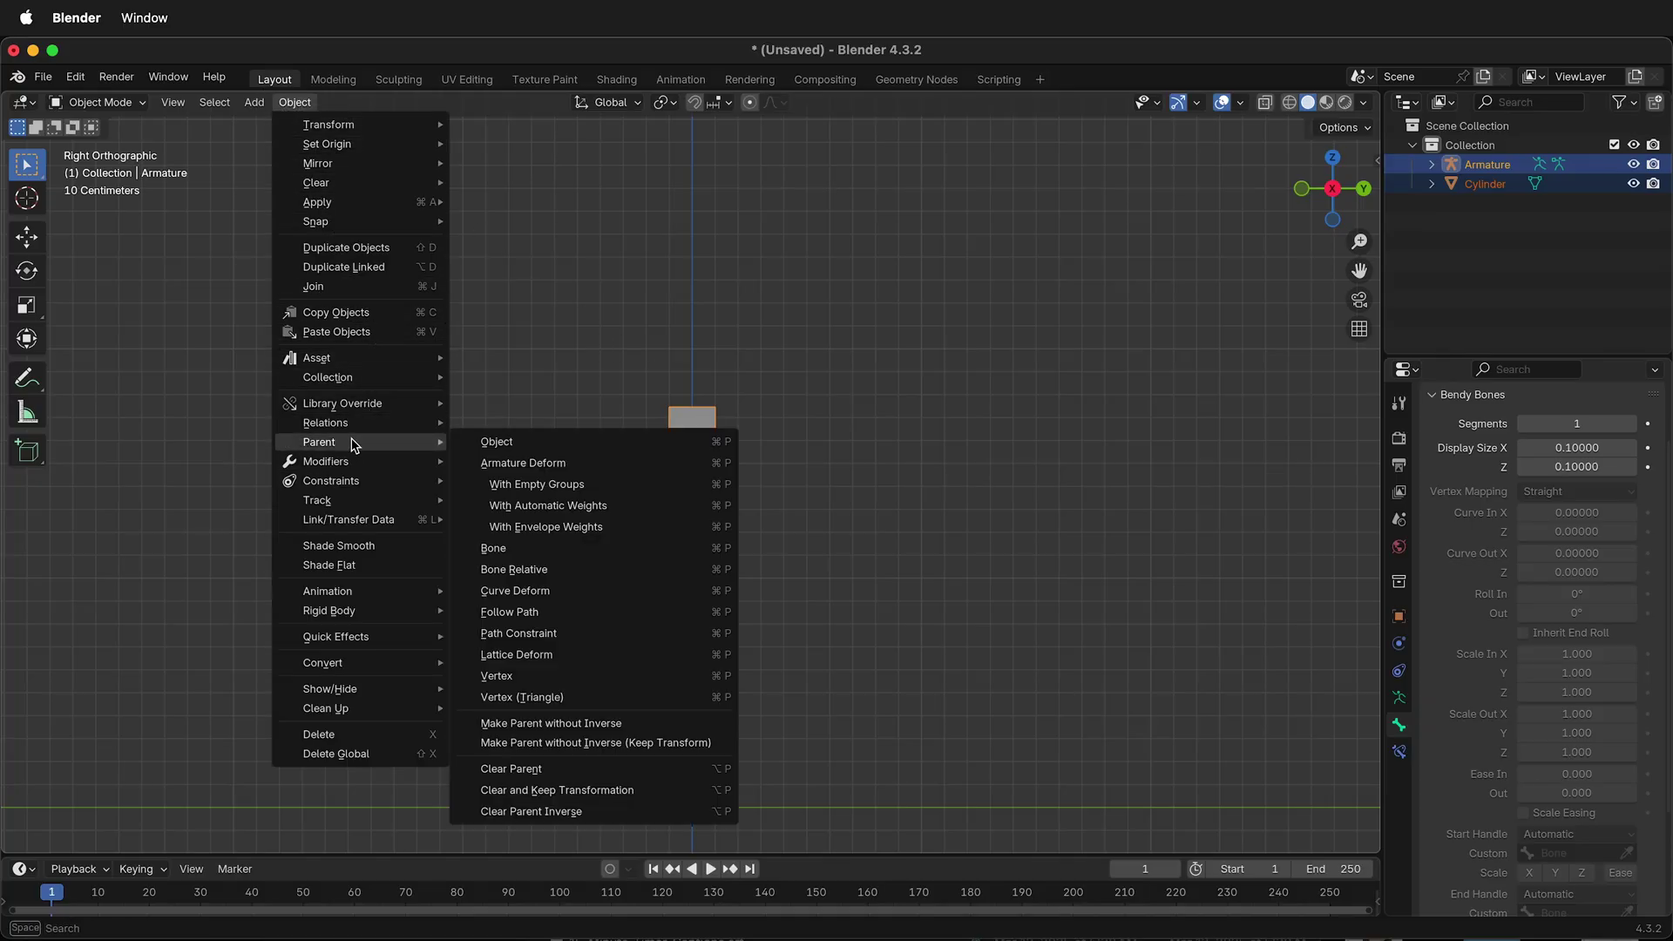
pyautogui.click(574, 507)
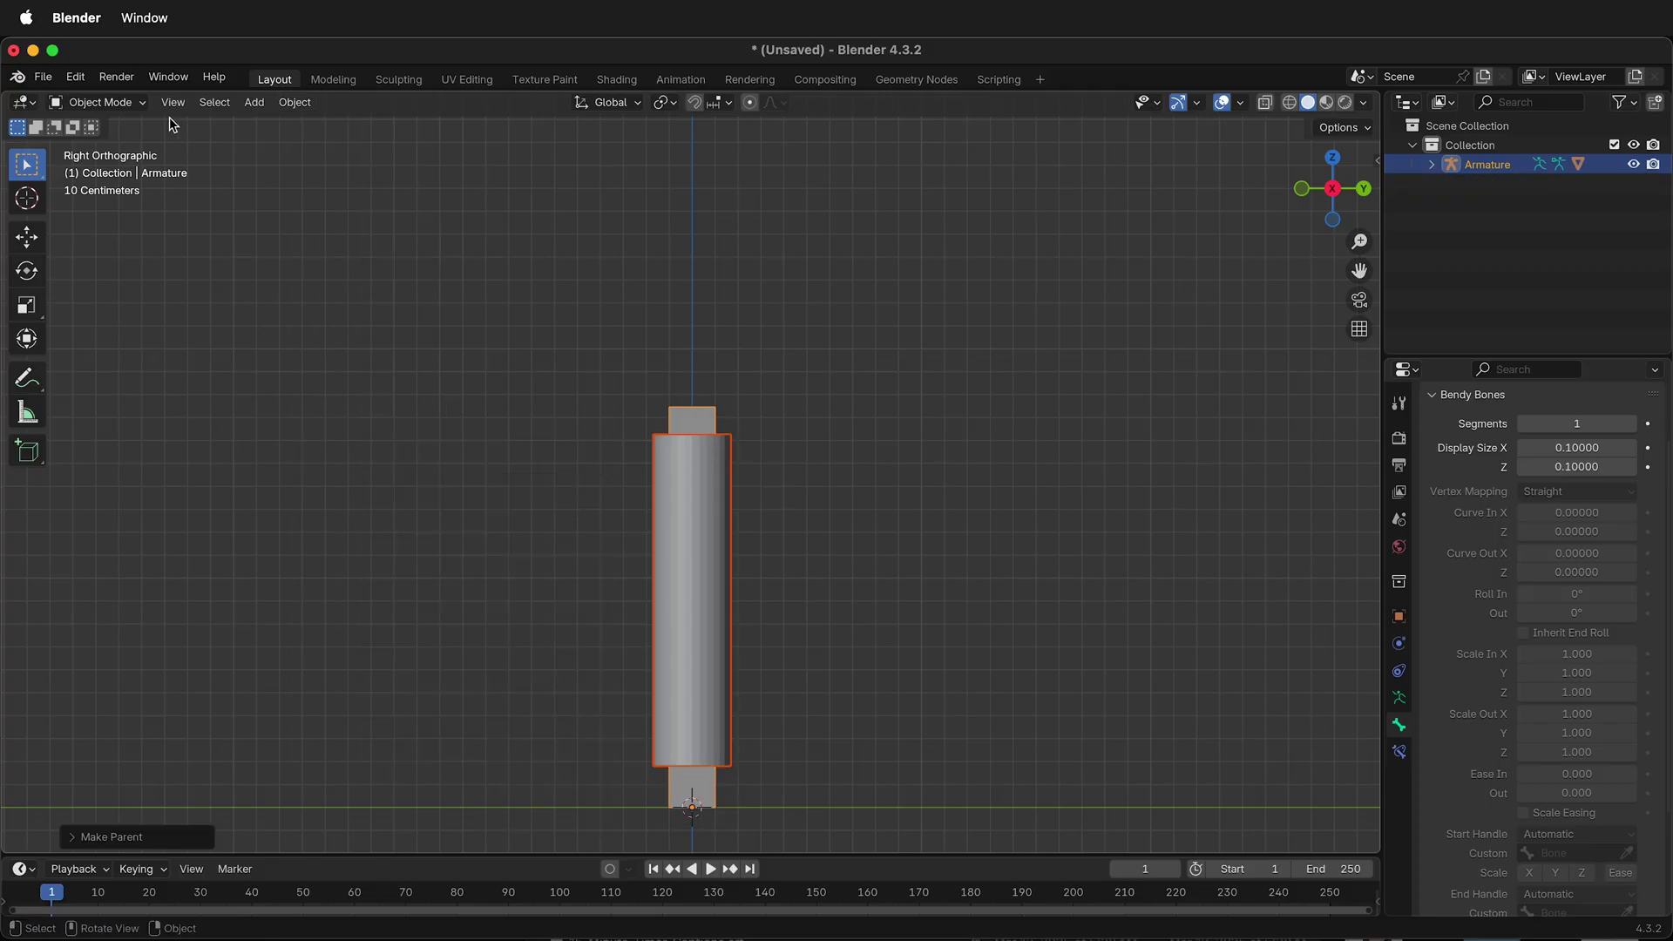
# - Enter Pose Mode and move and rotate the End bone to bend the tube into an arc
pyautogui.click(120, 104)
pyautogui.click(103, 166)
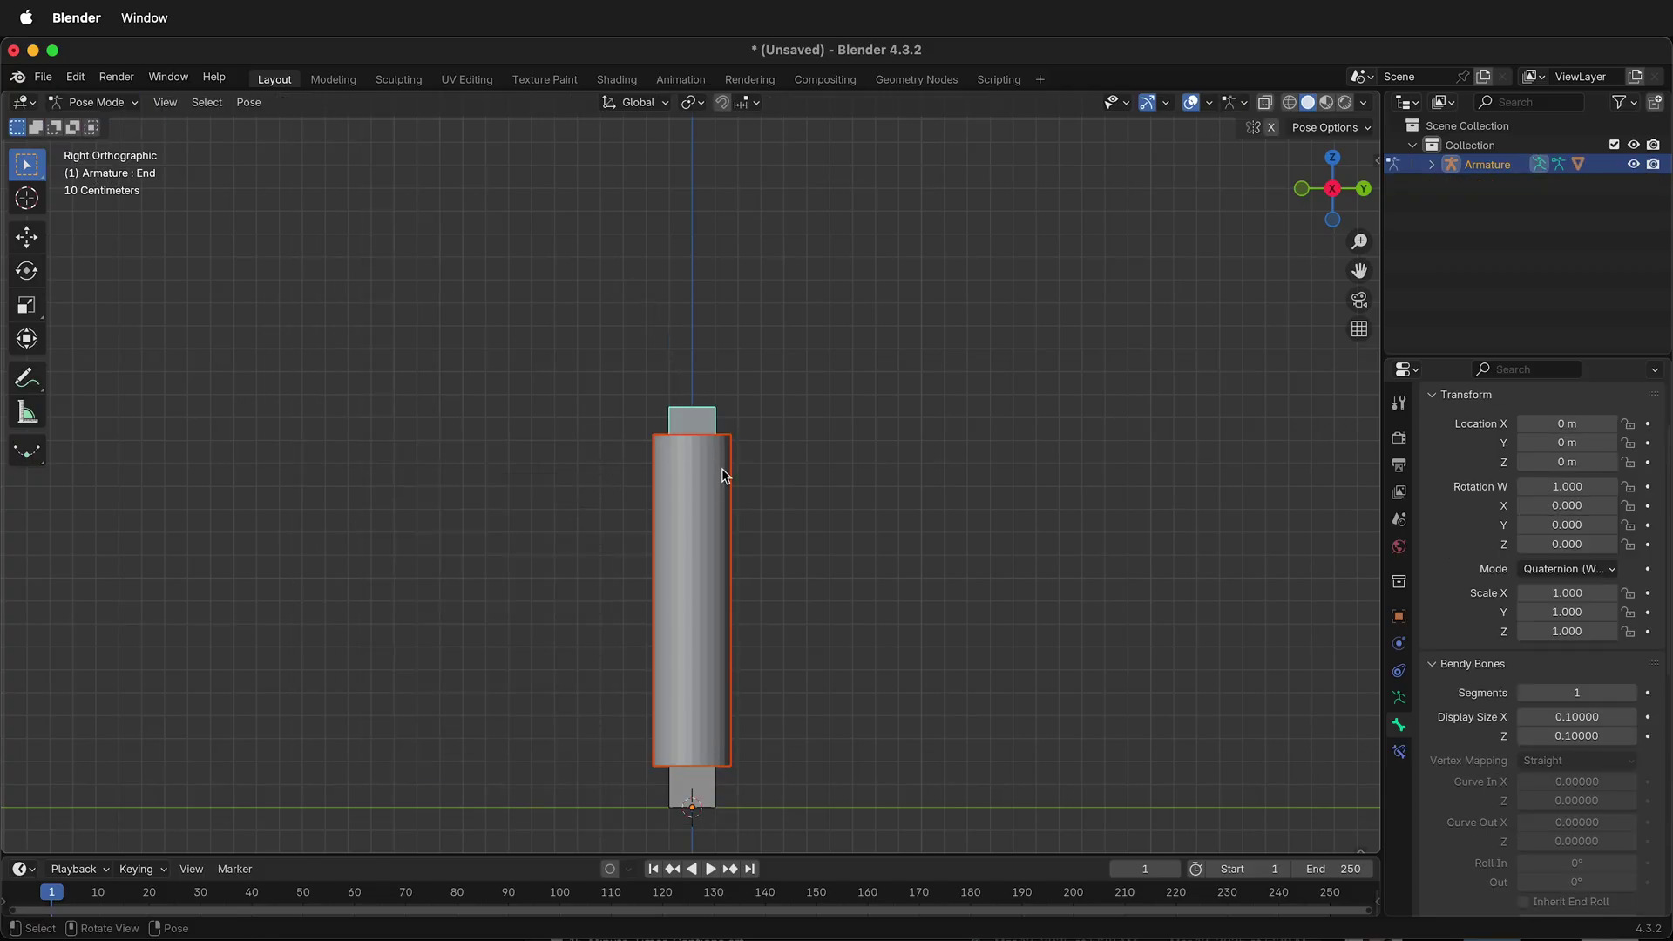
pyautogui.press('g')
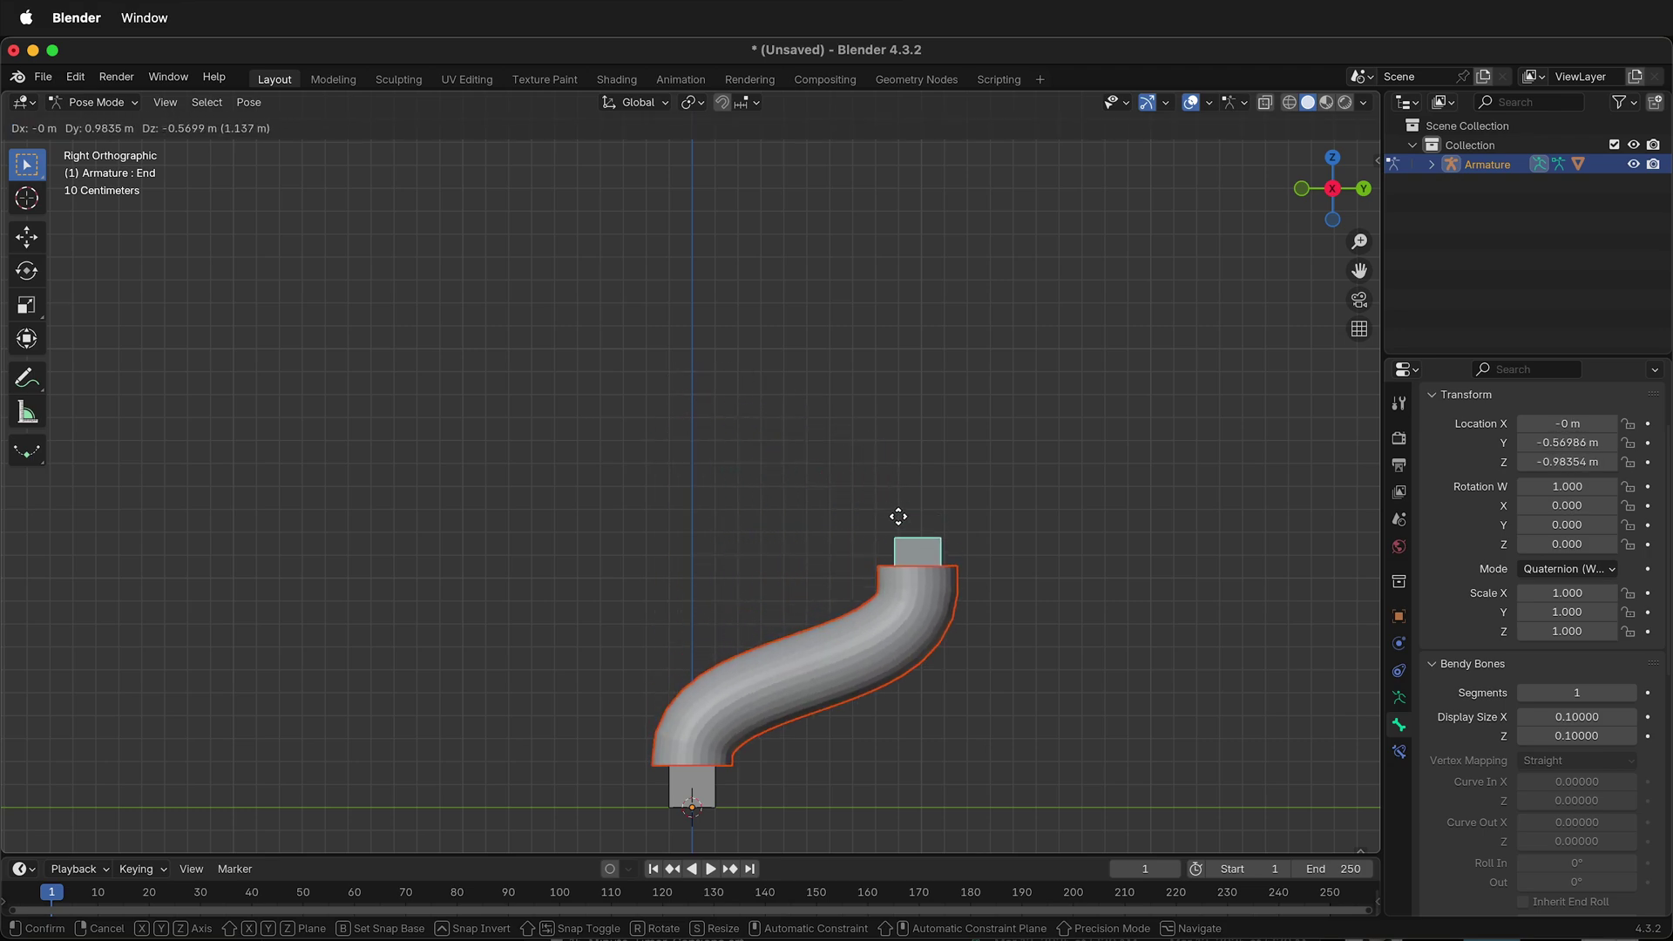
pyautogui.click(474, 446)
pyautogui.press('r')
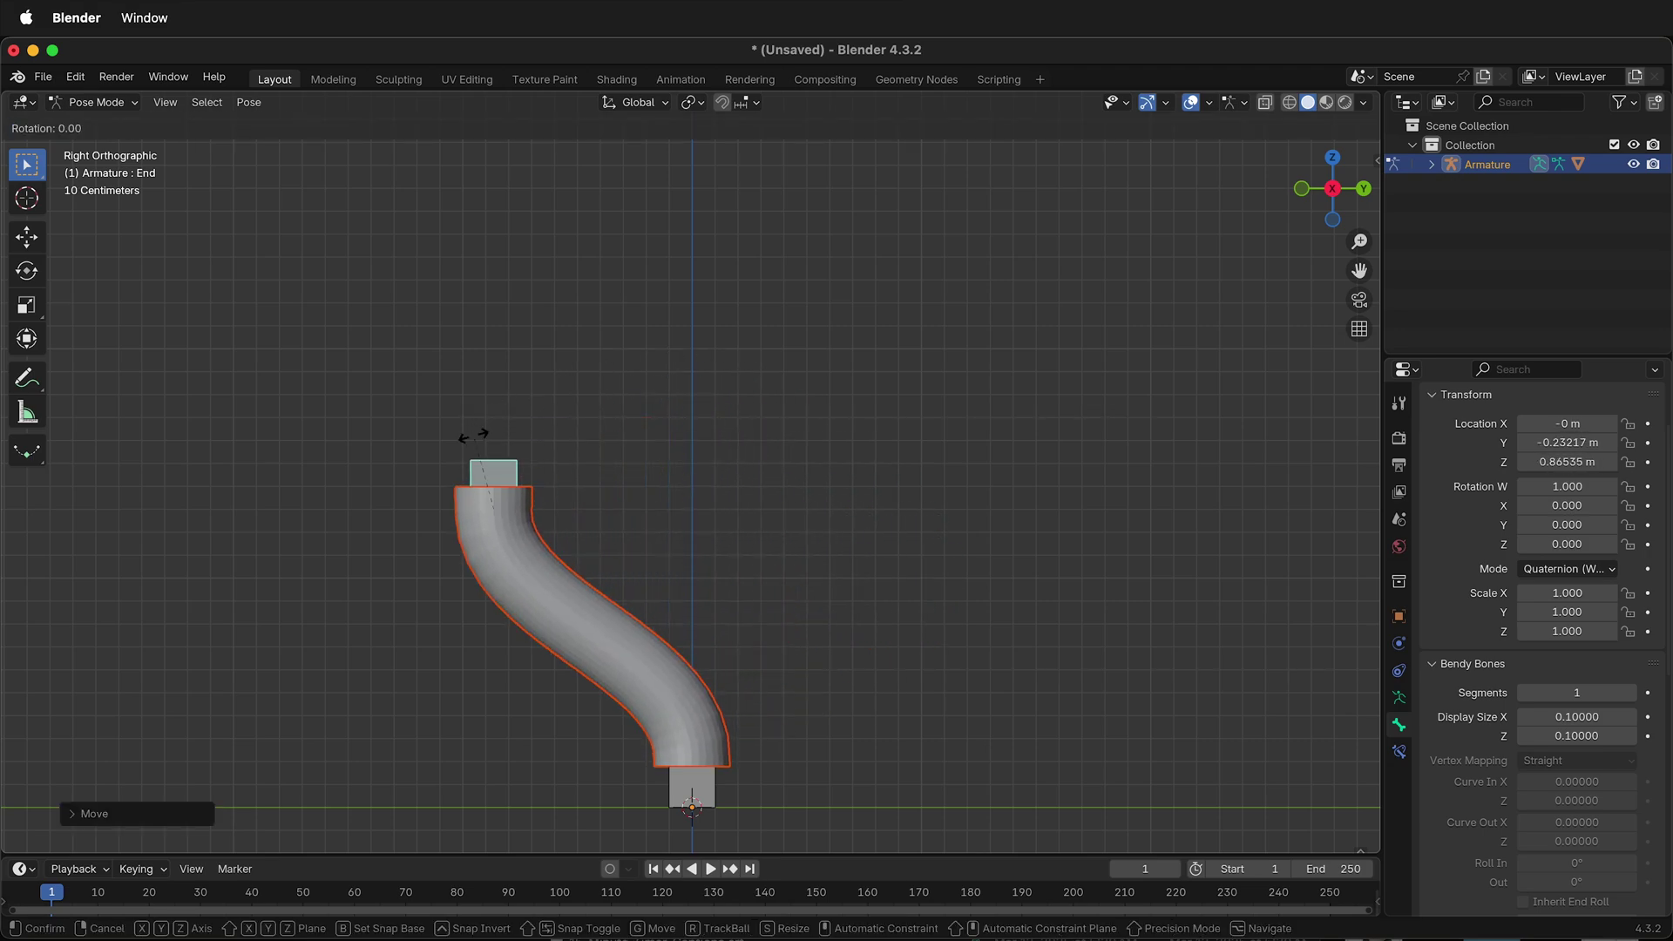
pyautogui.click(394, 553)
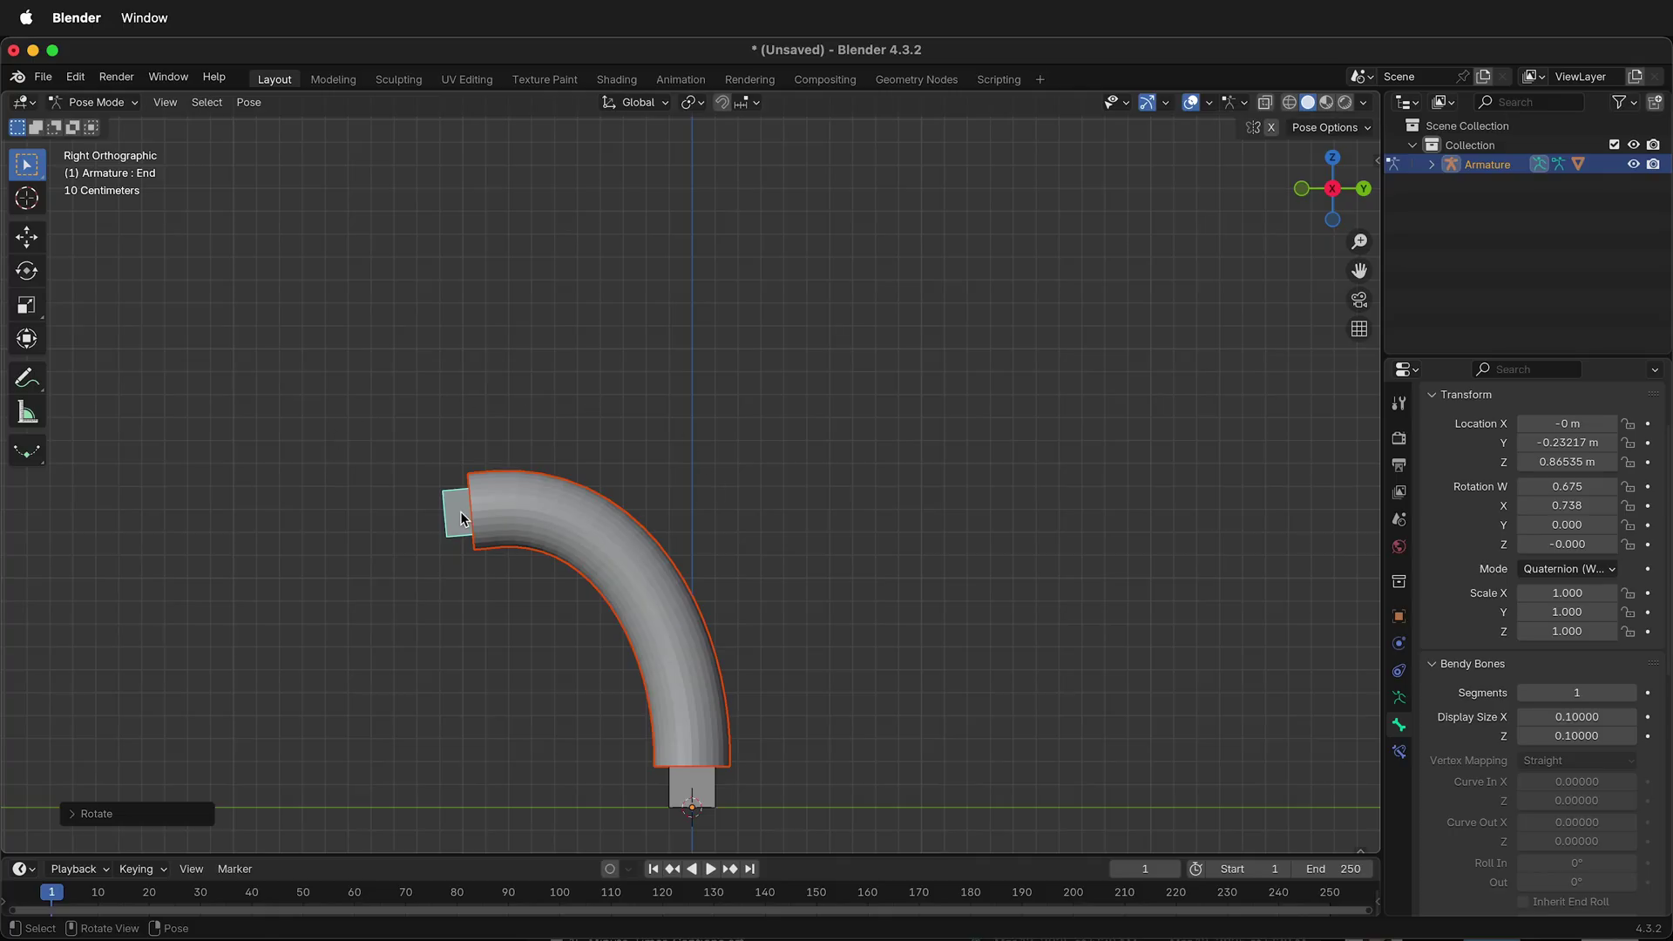
# - Reposition the End bone into an S-curve and move the Start bone to Y 0.19418, Z 0.87801
pyautogui.press('g')
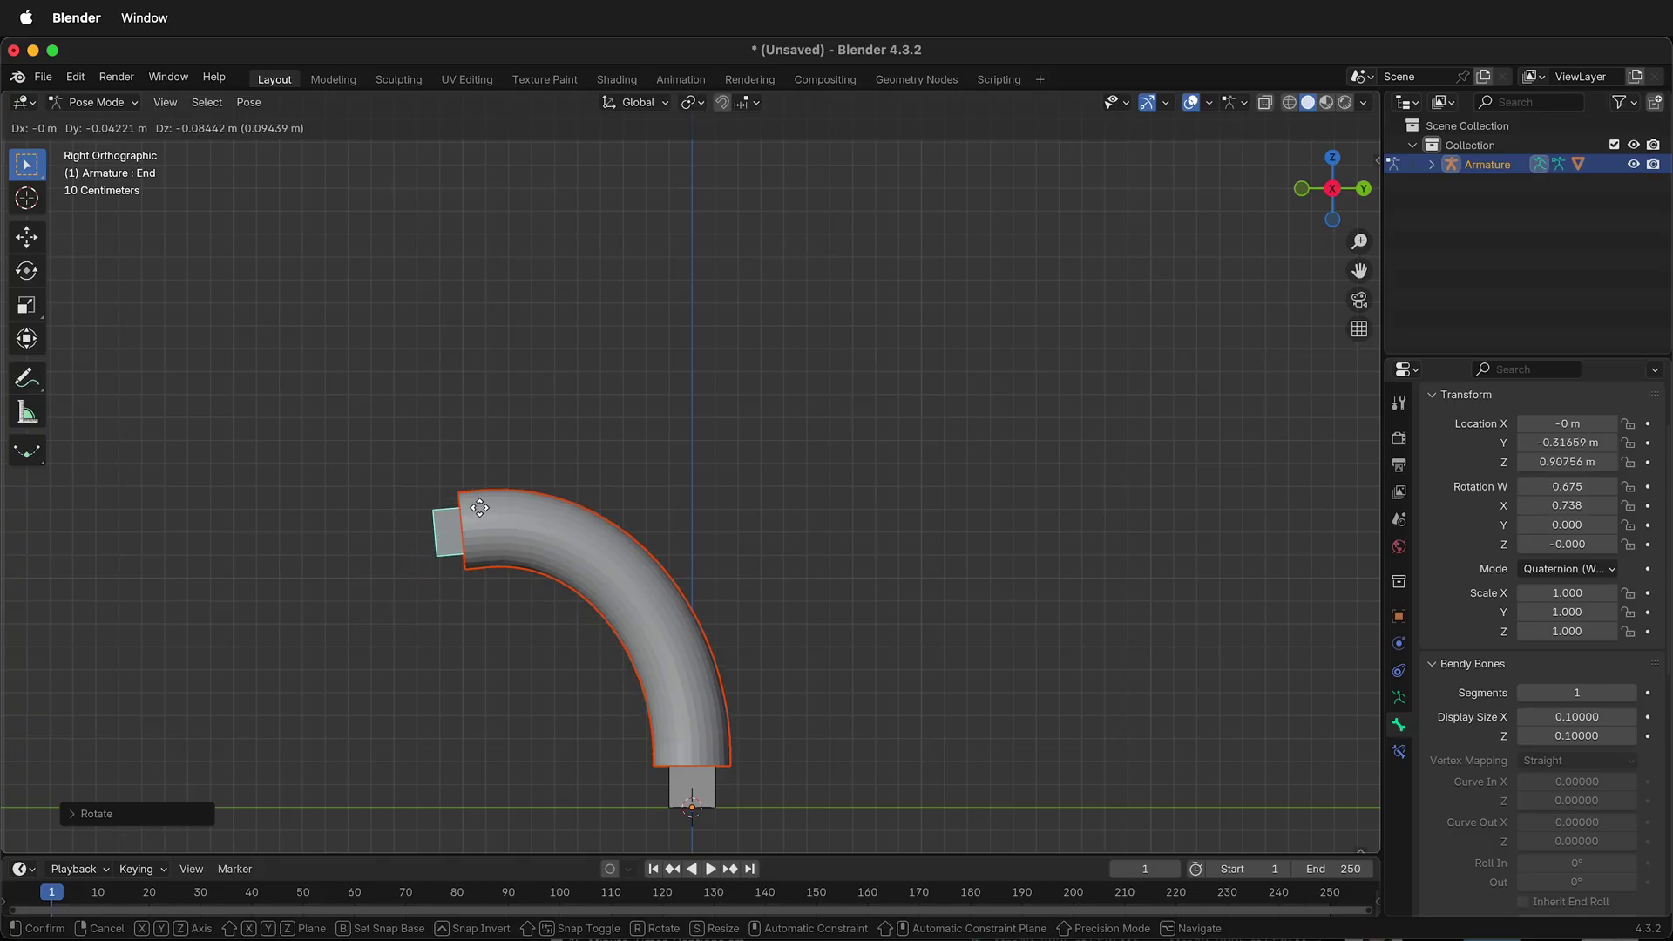
pyautogui.click(469, 486)
pyautogui.press('r')
pyautogui.click(610, 435)
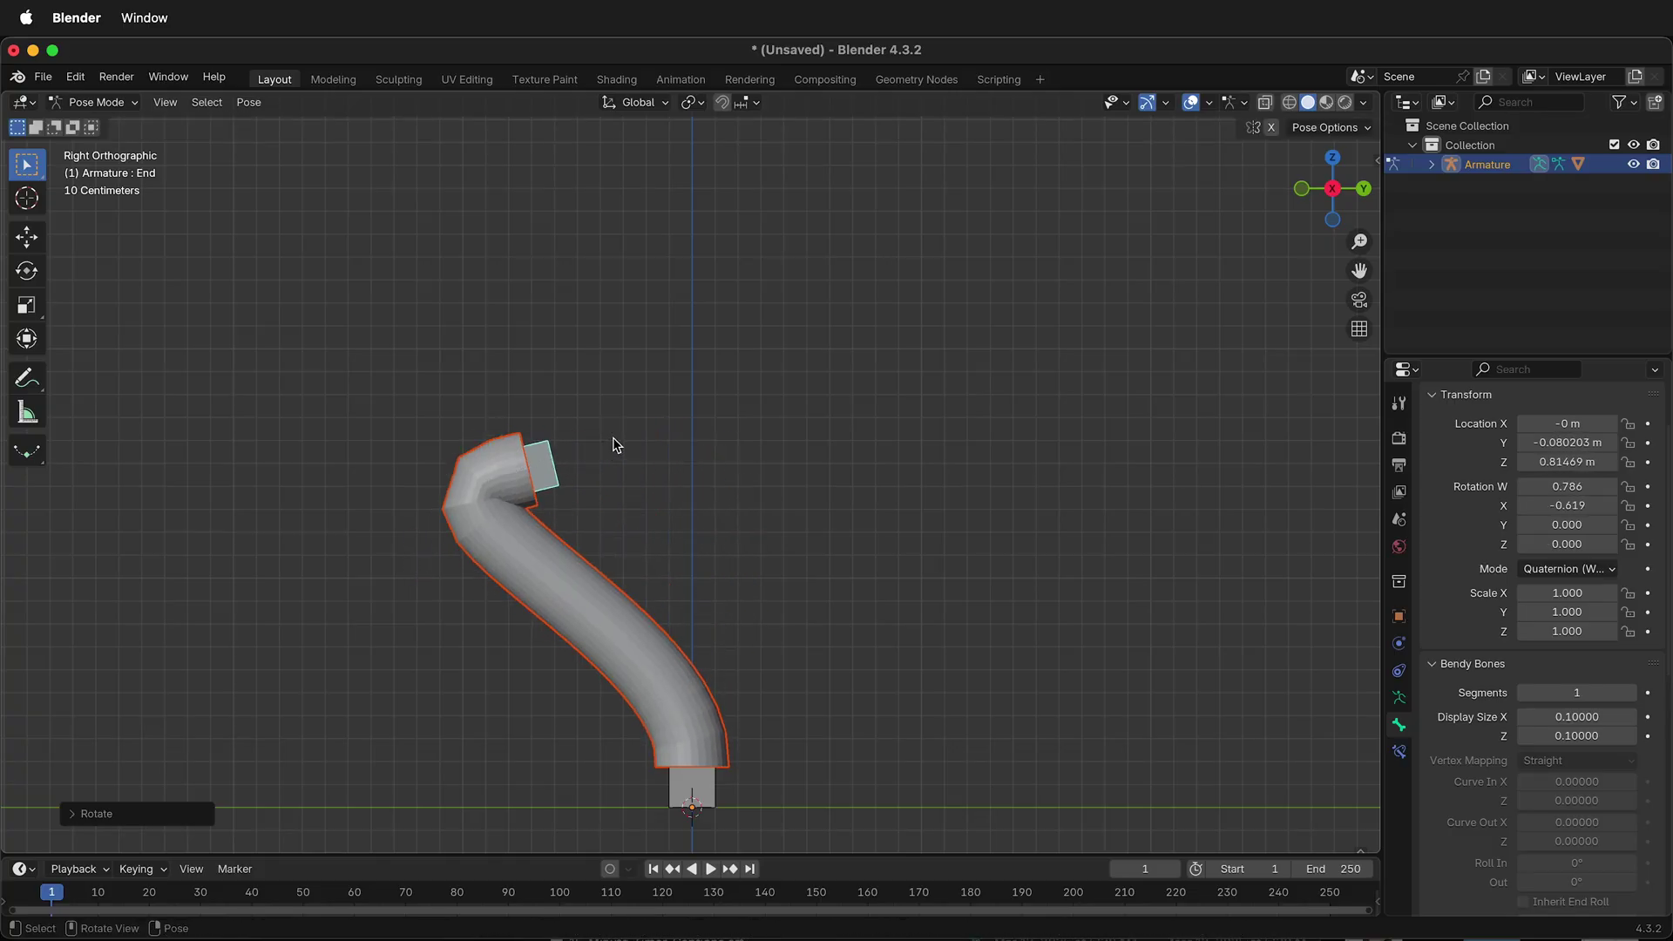
pyautogui.click(695, 789)
pyautogui.press('g')
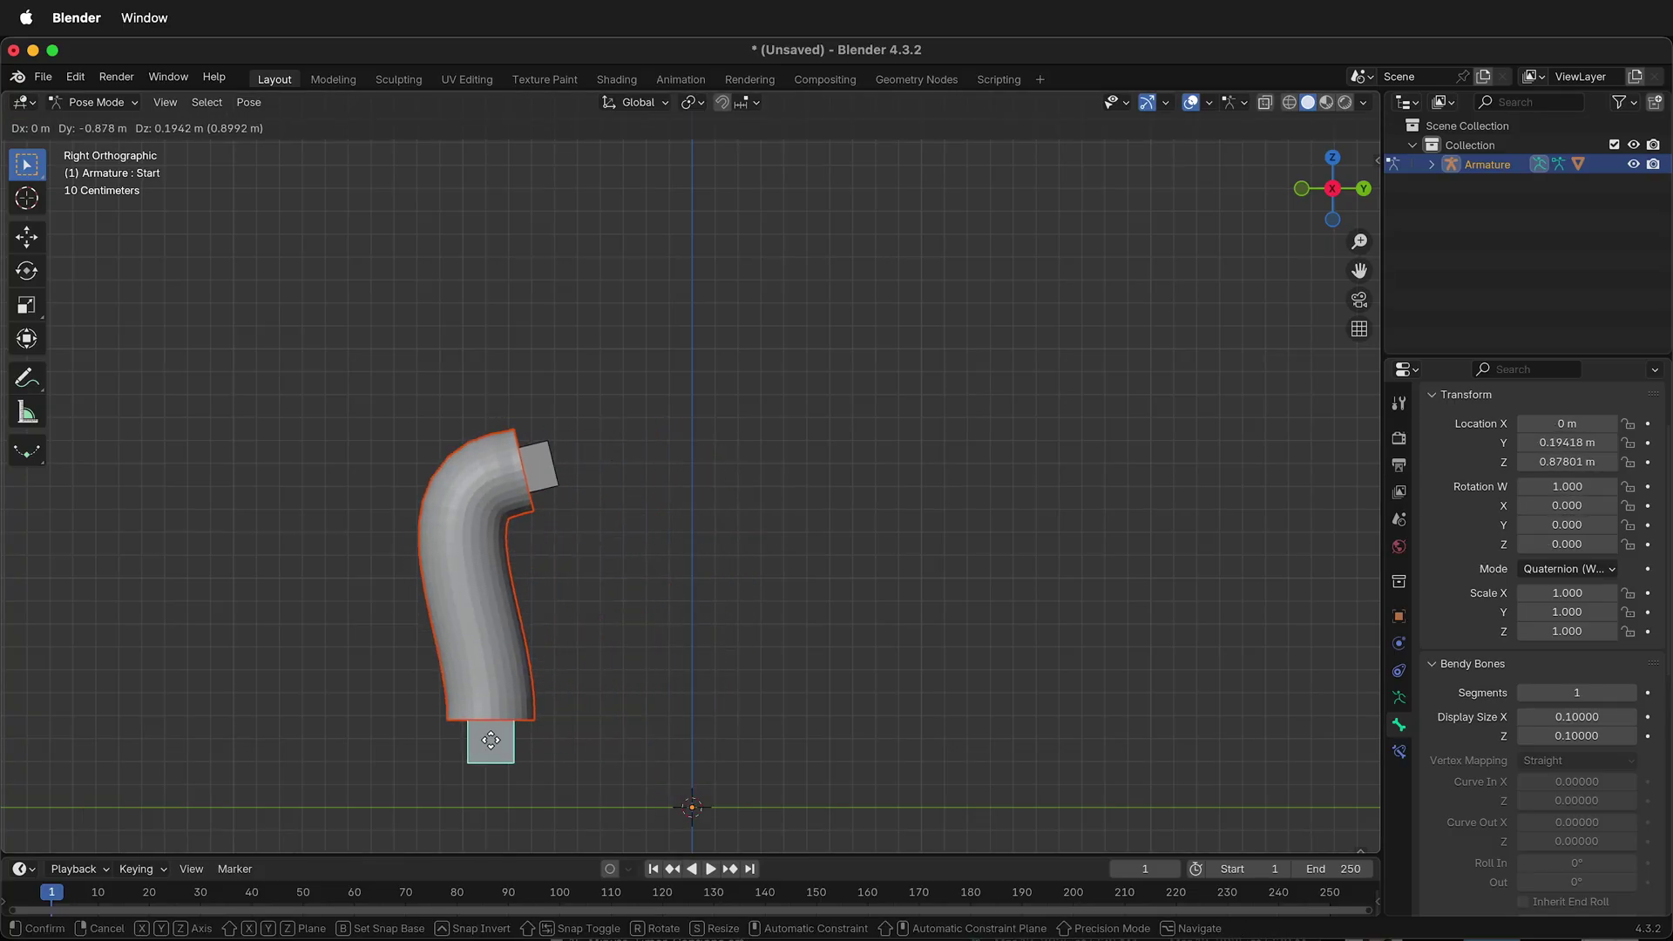
pyautogui.click(541, 661)
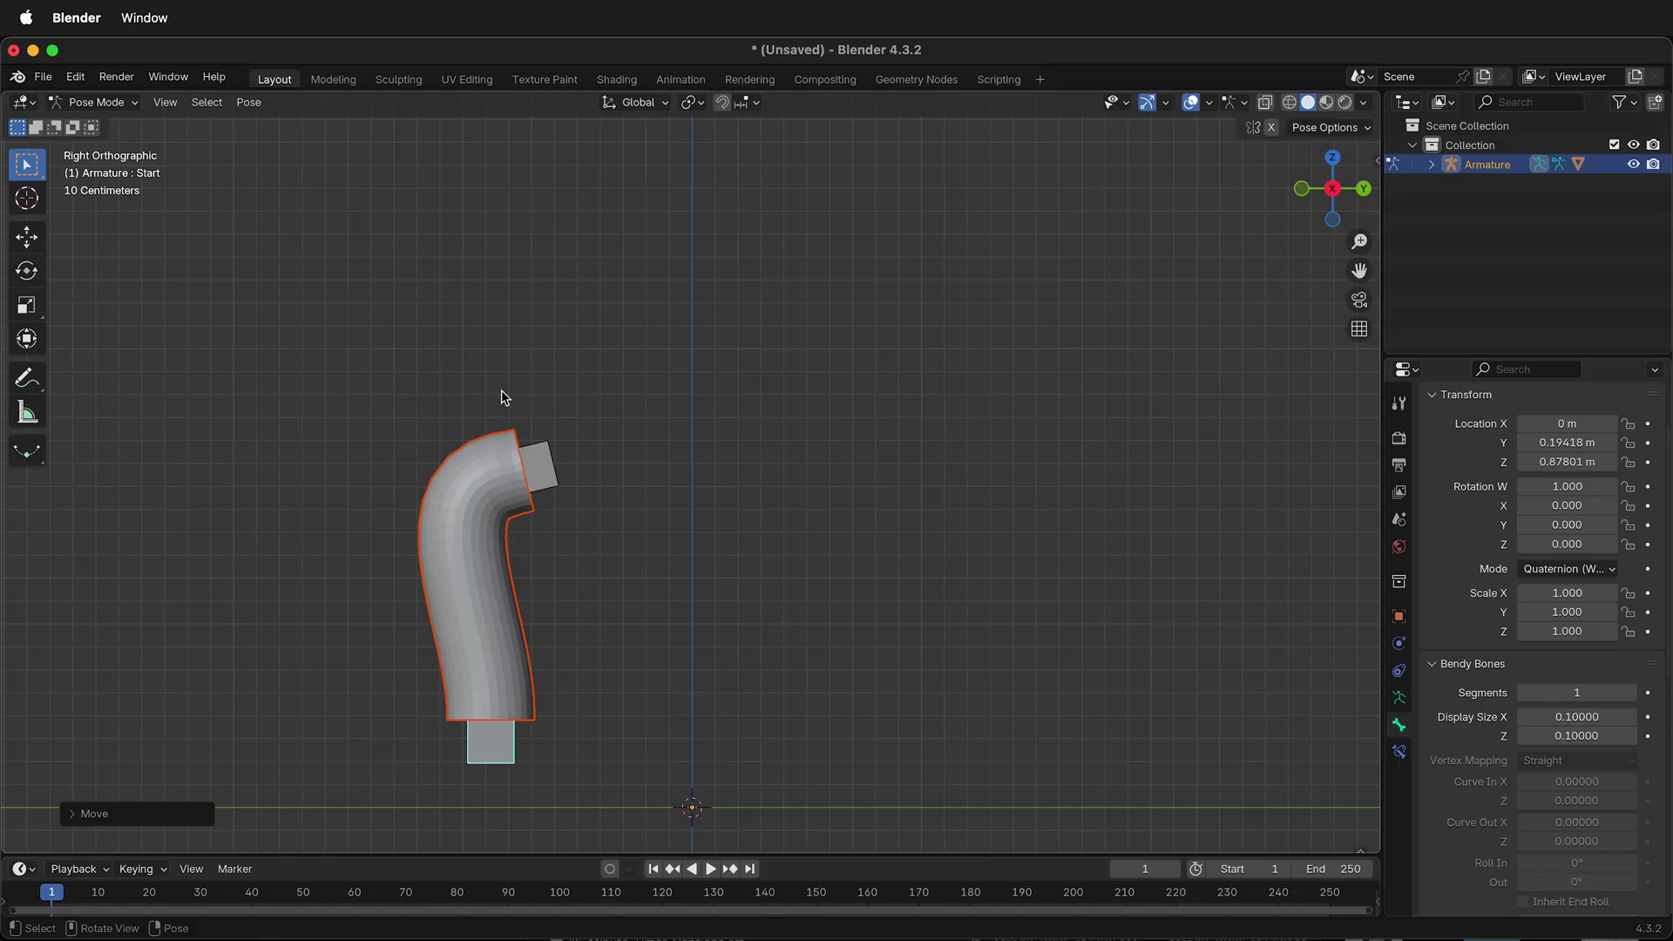